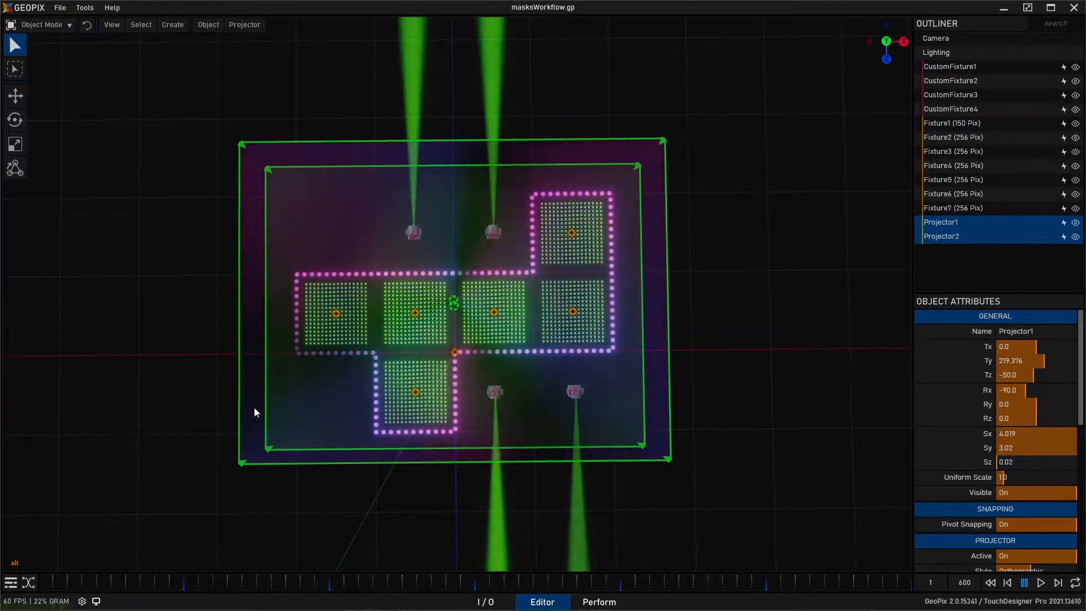
# - Scale Projector1 down to about 1.303 in X and 0.973 in Y
pyautogui.keyDown('alt'); pyautogui.moveTo(524, 358); pyautogui.dragTo(479, 276); pyautogui.keyUp('alt')
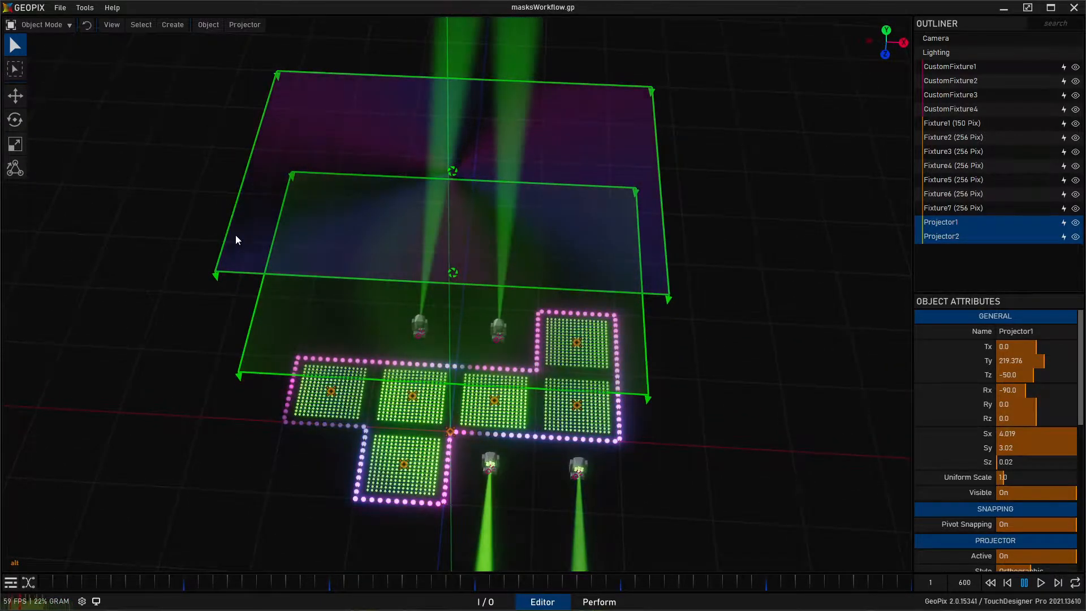
pyautogui.keyDown('alt'); pyautogui.moveTo(554, 362); pyautogui.dragTo(556, 321); pyautogui.keyUp('alt')
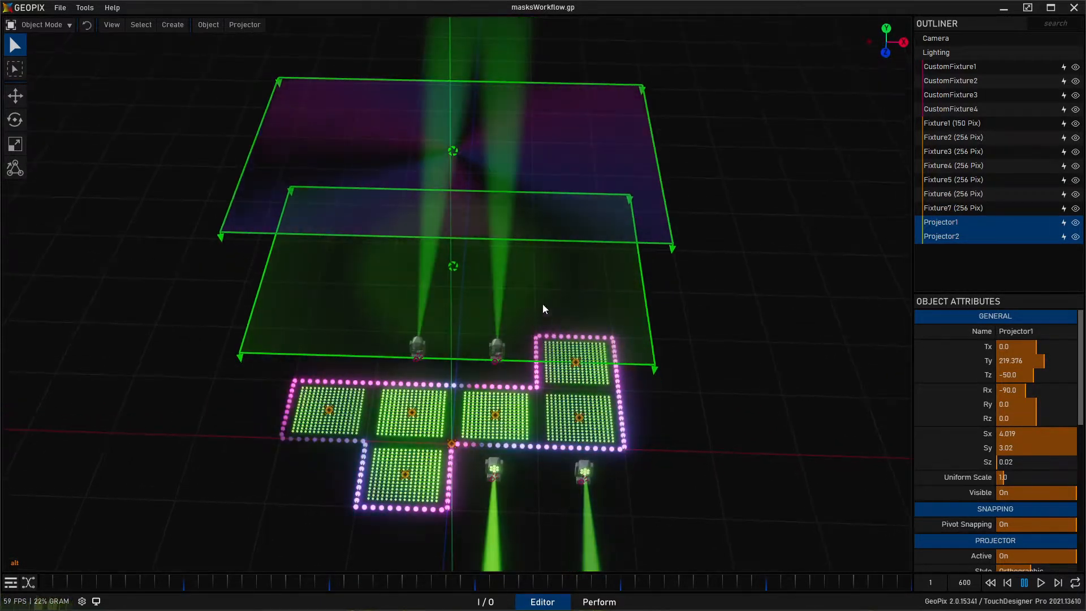
pyautogui.click(494, 270)
pyautogui.press('r')
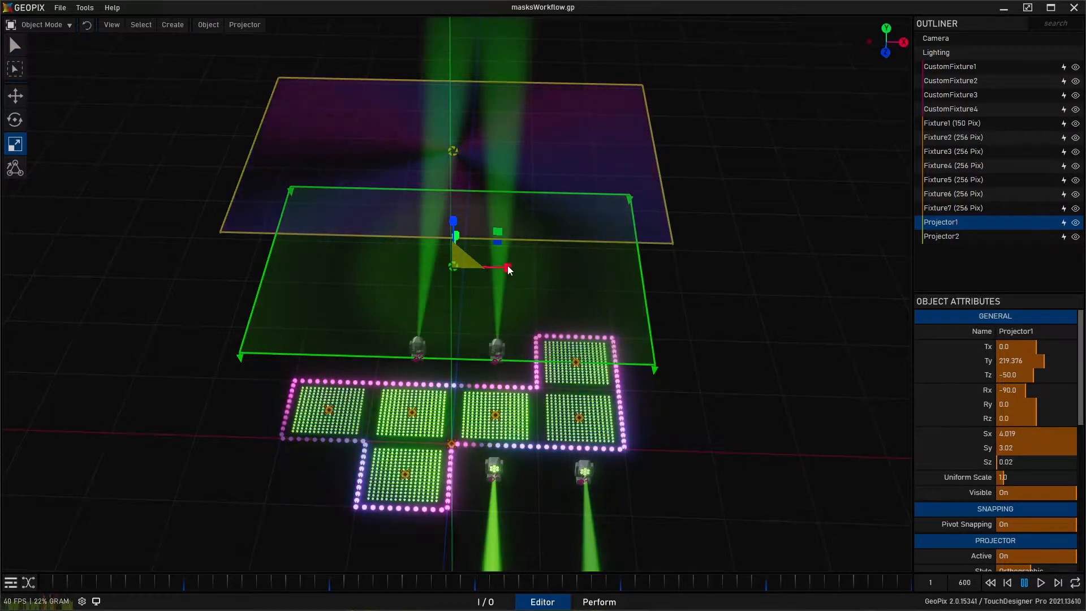
pyautogui.moveTo(508, 265); pyautogui.dragTo(473, 272)
pyautogui.keyDown('alt'); pyautogui.moveTo(619, 300); pyautogui.dragTo(436, 419); pyautogui.keyUp('alt')
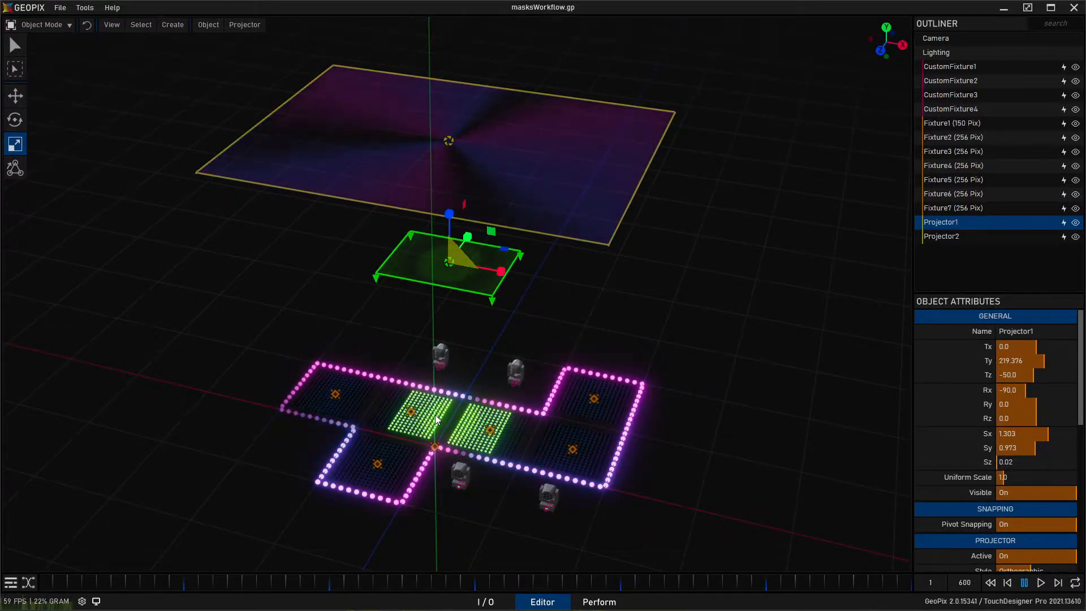
pyautogui.press('alt')
pyautogui.keyDown('alt'); pyautogui.moveTo(399, 326); pyautogui.dragTo(454, 324); pyautogui.keyUp('alt')
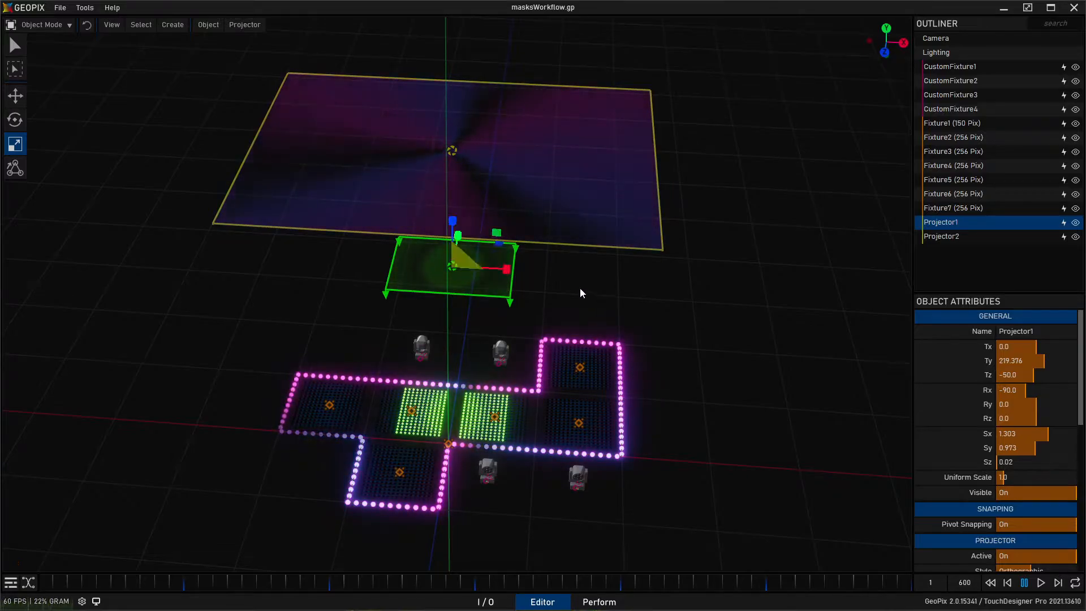
# - Select both Projector1 and Projector2 and delete them from the scene
pyautogui.press('q')
pyautogui.keyDown('alt'); pyautogui.moveTo(583, 267); pyautogui.dragTo(548, 261); pyautogui.keyUp('alt')
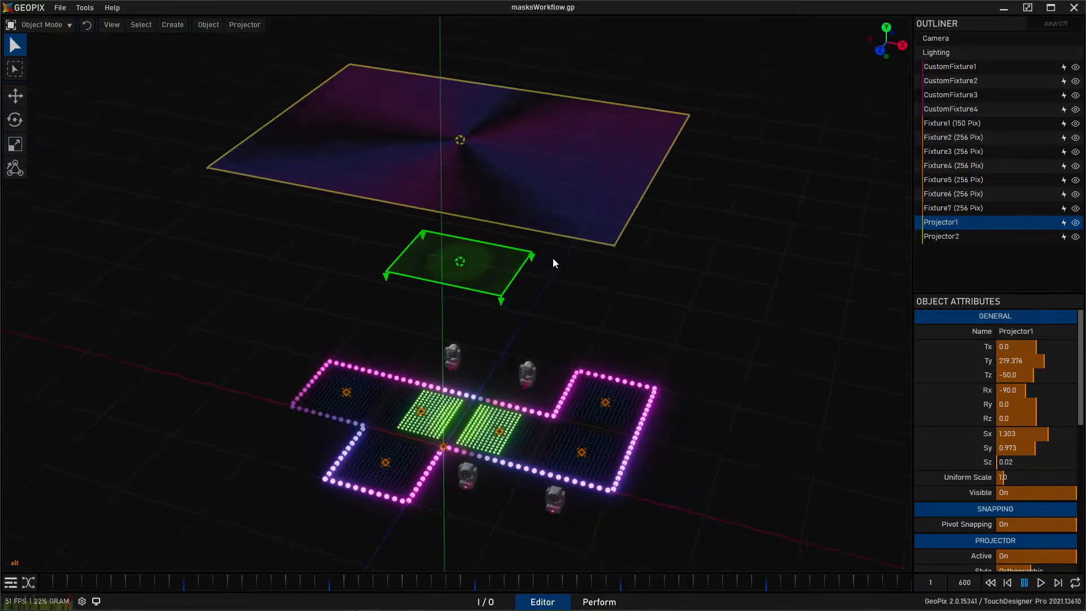
pyautogui.keyDown('shift'); pyautogui.click(493, 225); pyautogui.keyUp('shift')
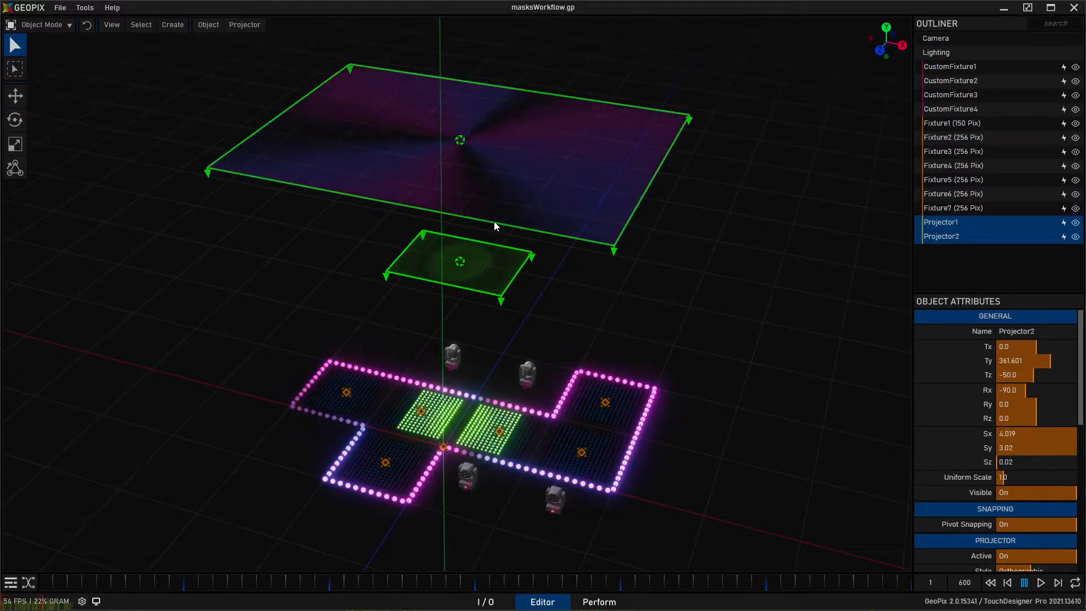
pyautogui.press('Delete')
pyautogui.keyDown('alt'); pyautogui.moveTo(579, 270); pyautogui.dragTo(588, 227); pyautogui.keyUp('alt')
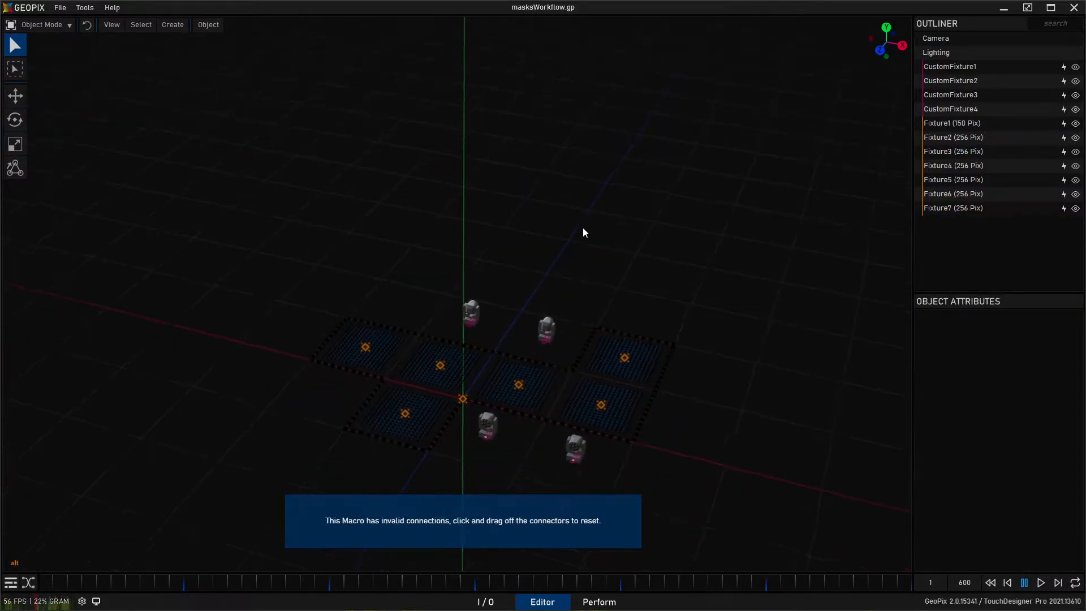
pyautogui.click(485, 602)
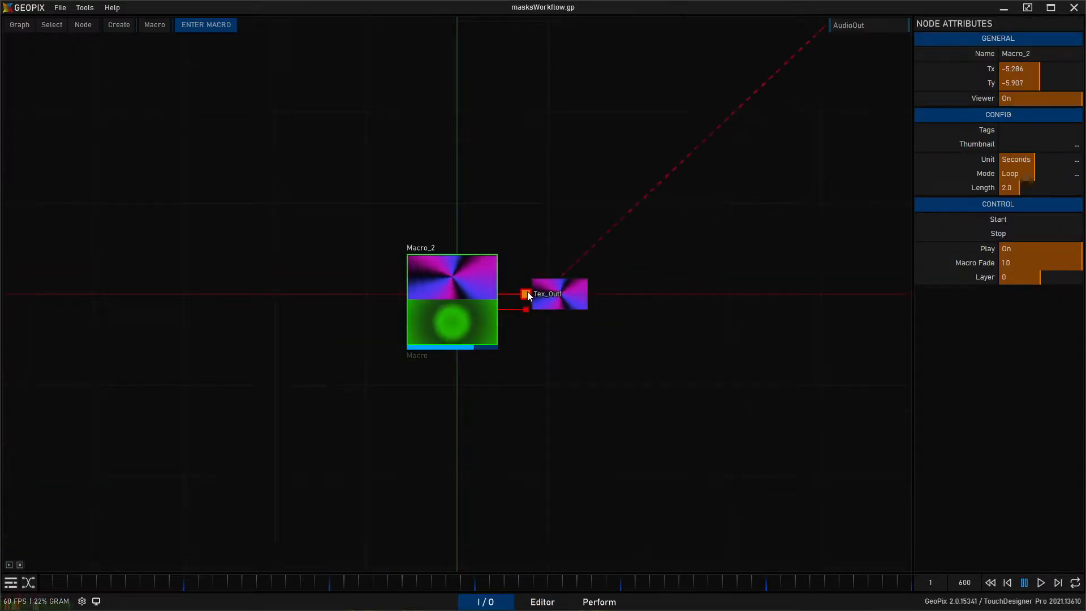
pyautogui.click(563, 599)
# - Select every fixture in the scene, including the LED squares, the outline and the moving heads
pyautogui.keyDown('alt'); pyautogui.moveTo(572, 388); pyautogui.dragTo(645, 315); pyautogui.keyUp('alt')
pyautogui.press('m')
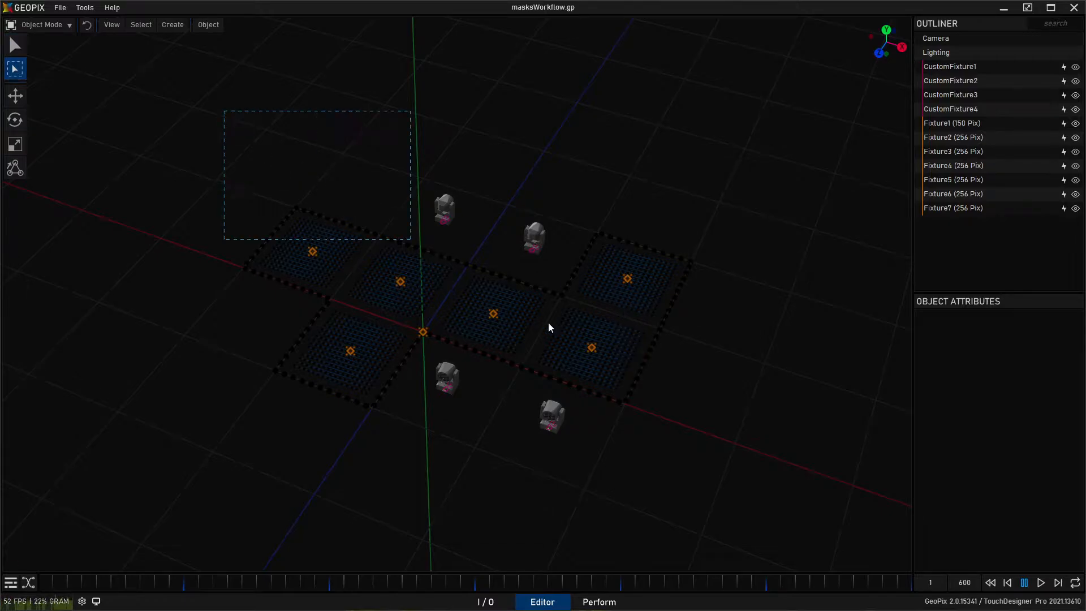
pyautogui.moveTo(522, 307); pyautogui.dragTo(775, 495)
pyautogui.keyDown('alt'); pyautogui.moveTo(764, 436); pyautogui.dragTo(761, 412); pyautogui.keyUp('alt')
pyautogui.press('v')
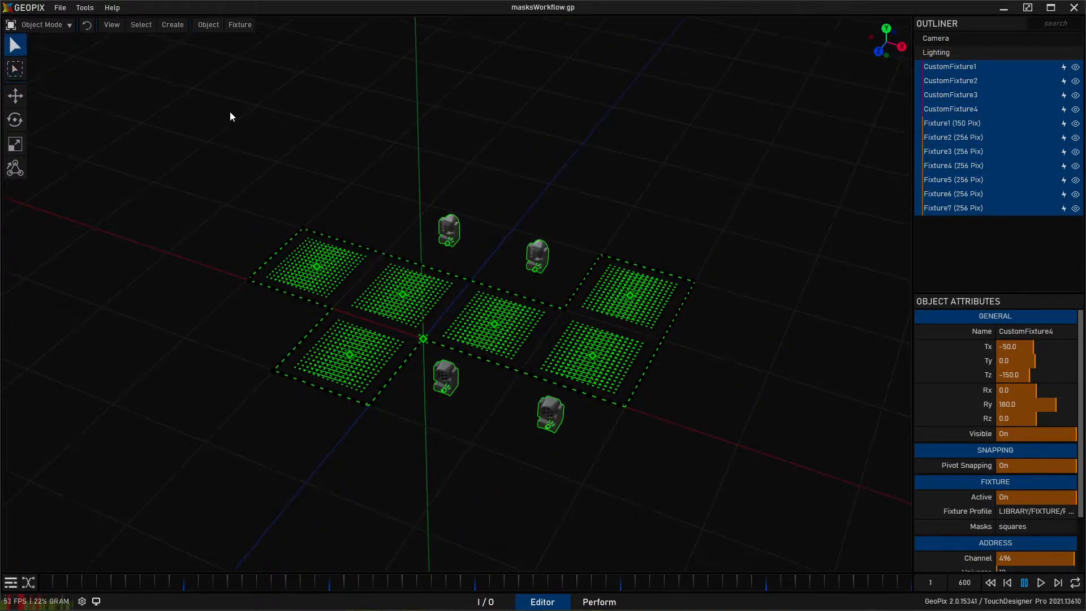
# - Delete all masks on all fixtures with the Mask Editor and clear the fixture selection
pyautogui.click(246, 27)
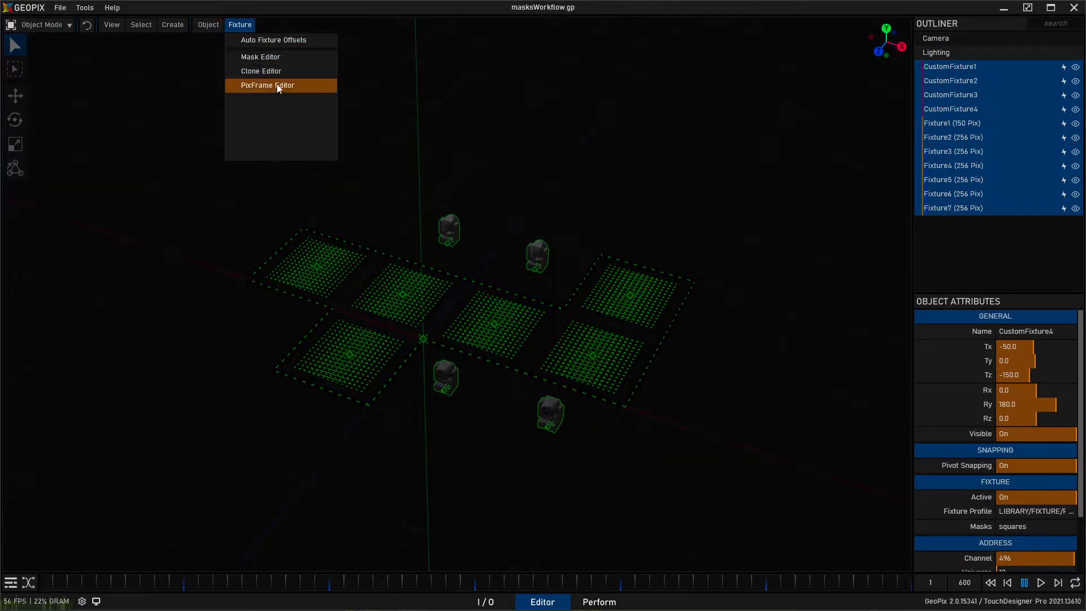
pyautogui.click(286, 59)
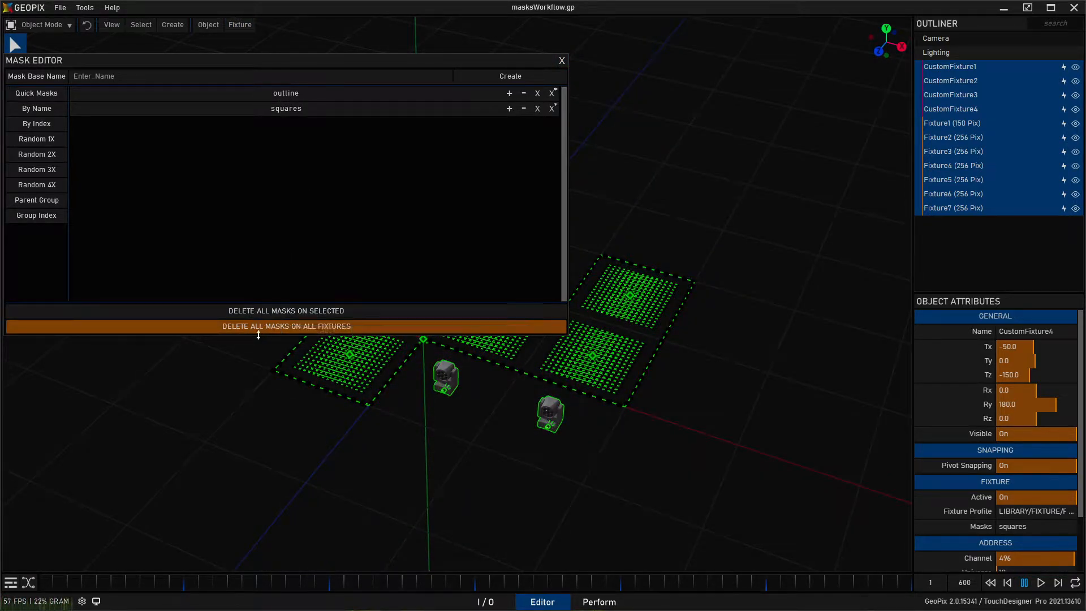
pyautogui.click(288, 326)
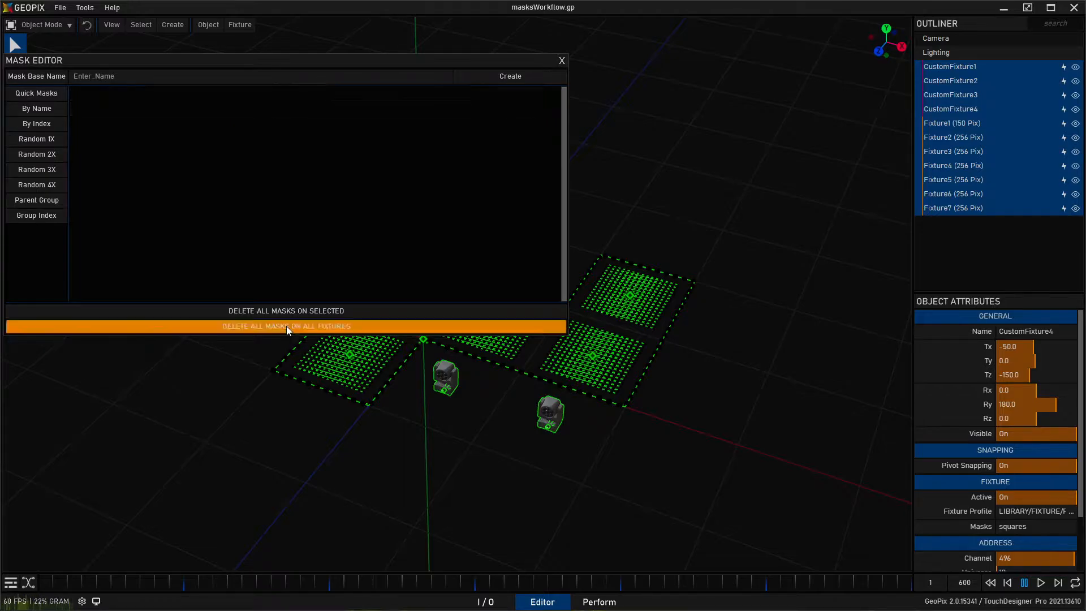
pyautogui.moveTo(395, 62); pyautogui.dragTo(1083, 294)
pyautogui.keyDown('alt'); pyautogui.moveTo(577, 202); pyautogui.dragTo(578, 212); pyautogui.keyUp('alt')
pyautogui.keyDown('alt'); pyautogui.moveTo(609, 212); pyautogui.dragTo(603, 194, button='middle'); pyautogui.keyUp('alt')
pyautogui.keyDown('alt'); pyautogui.moveTo(604, 195); pyautogui.dragTo(634, 154, button='right'); pyautogui.keyUp('alt')
pyautogui.keyDown('alt'); pyautogui.moveTo(653, 201); pyautogui.dragTo(630, 200, button='middle'); pyautogui.keyUp('alt')
pyautogui.keyDown('alt'); pyautogui.moveTo(631, 200); pyautogui.dragTo(650, 184, button='right'); pyautogui.keyUp('alt')
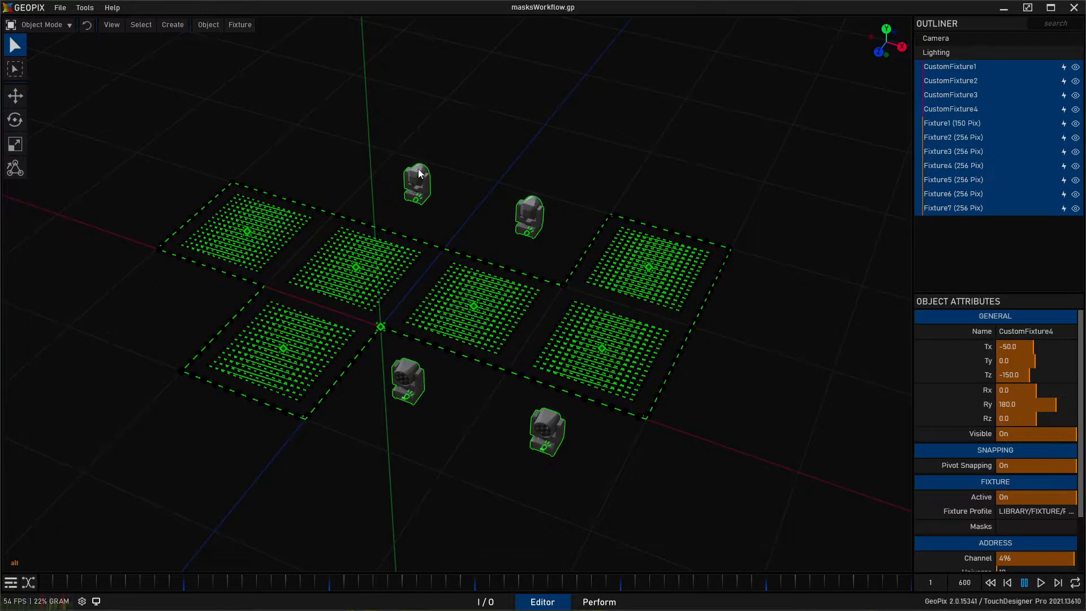
pyautogui.click(493, 92)
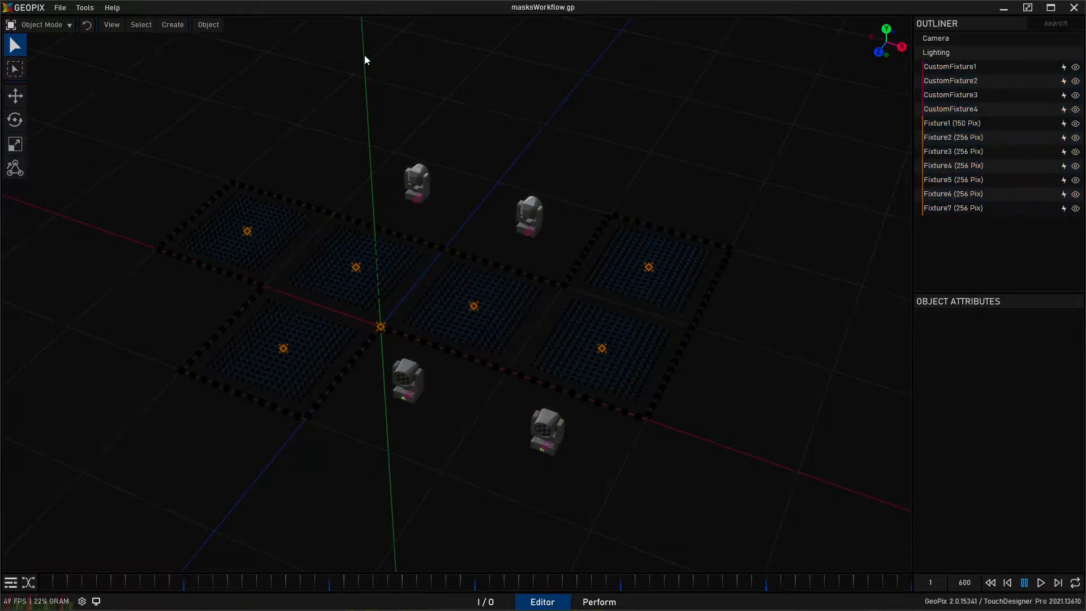
# - Create a new projector and set its X rotation to -90 so it points down at the fixtures
pyautogui.click(182, 25)
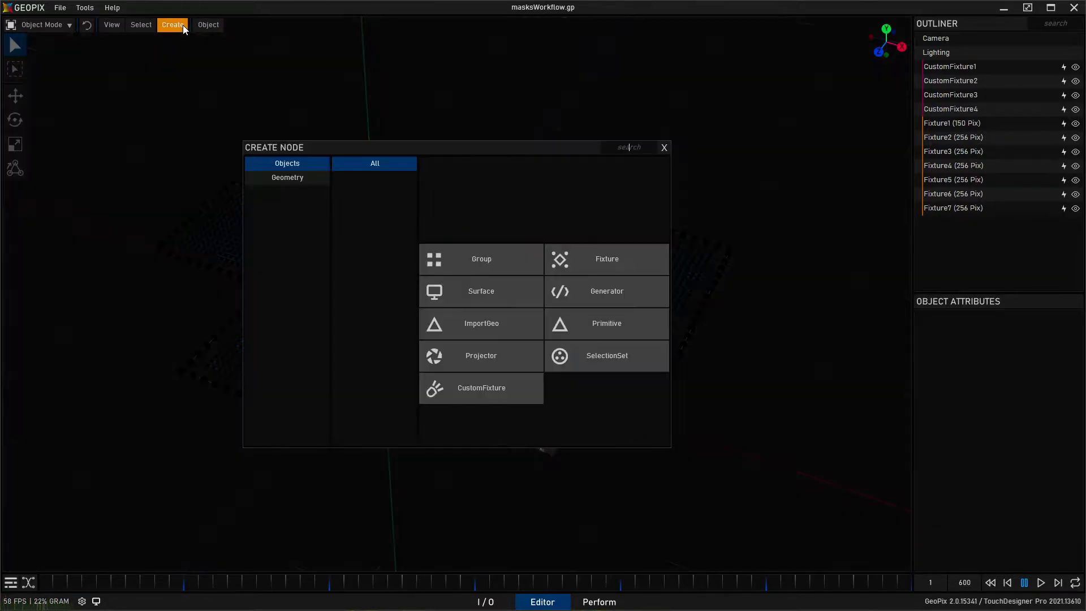
pyautogui.click(480, 357)
pyautogui.moveTo(480, 359); pyautogui.dragTo(403, 259, button='middle')
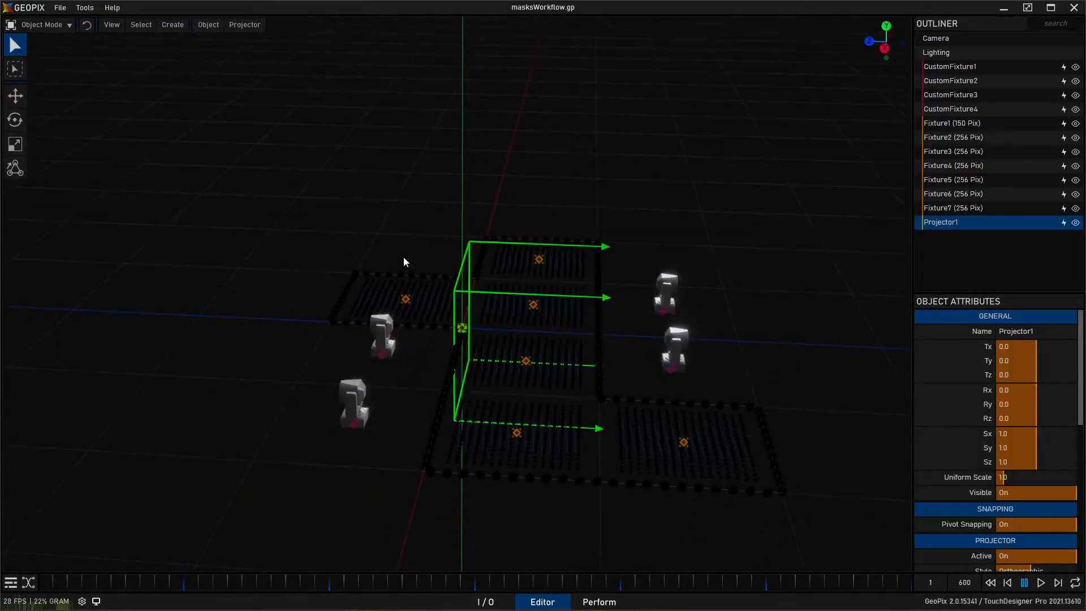
pyautogui.press('e')
pyautogui.moveTo(490, 288); pyautogui.dragTo(624, 328)
pyautogui.click(1023, 390)
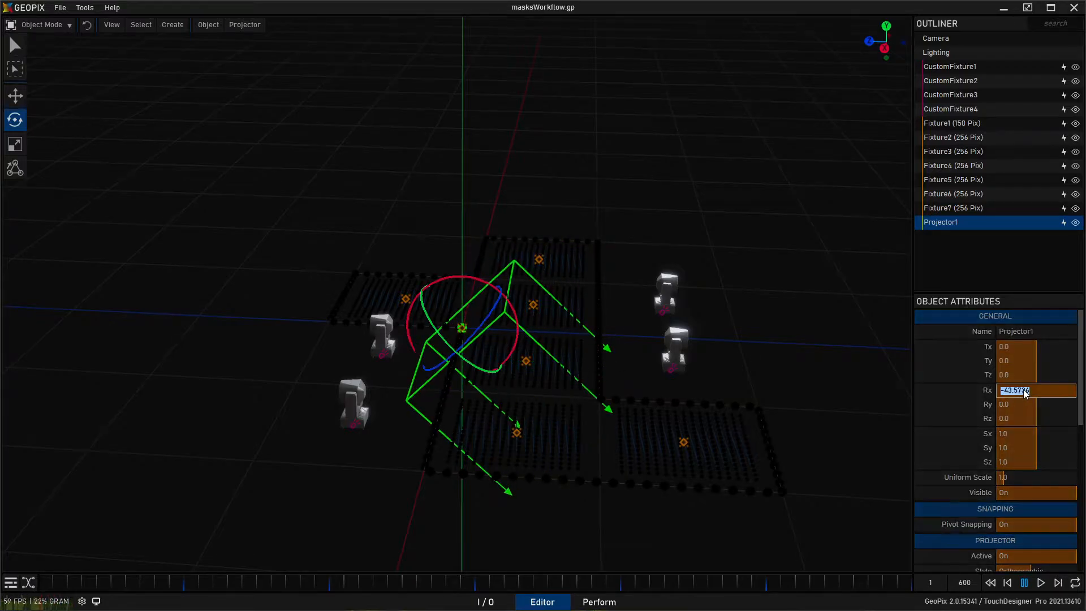
pyautogui.write('-90')
pyautogui.press('Return')
pyautogui.moveTo(494, 311); pyautogui.dragTo(457, 206, button='middle')
# - Fit the projector to the scene and raise it to a height of about 168 above the fixtures
pyautogui.press('q')
pyautogui.click(238, 26)
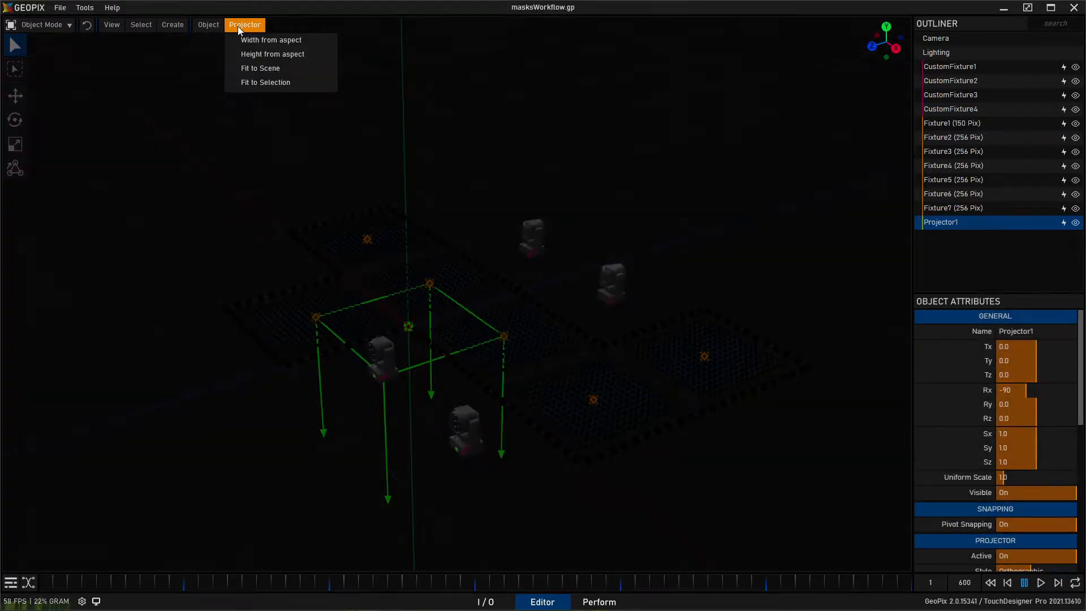
pyautogui.click(263, 72)
pyautogui.moveTo(463, 269); pyautogui.dragTo(521, 327, button='middle')
pyautogui.press('w')
pyautogui.moveTo(503, 290); pyautogui.dragTo(500, 170)
pyautogui.keyDown('alt'); pyautogui.moveTo(478, 258); pyautogui.dragTo(569, 252); pyautogui.keyUp('alt')
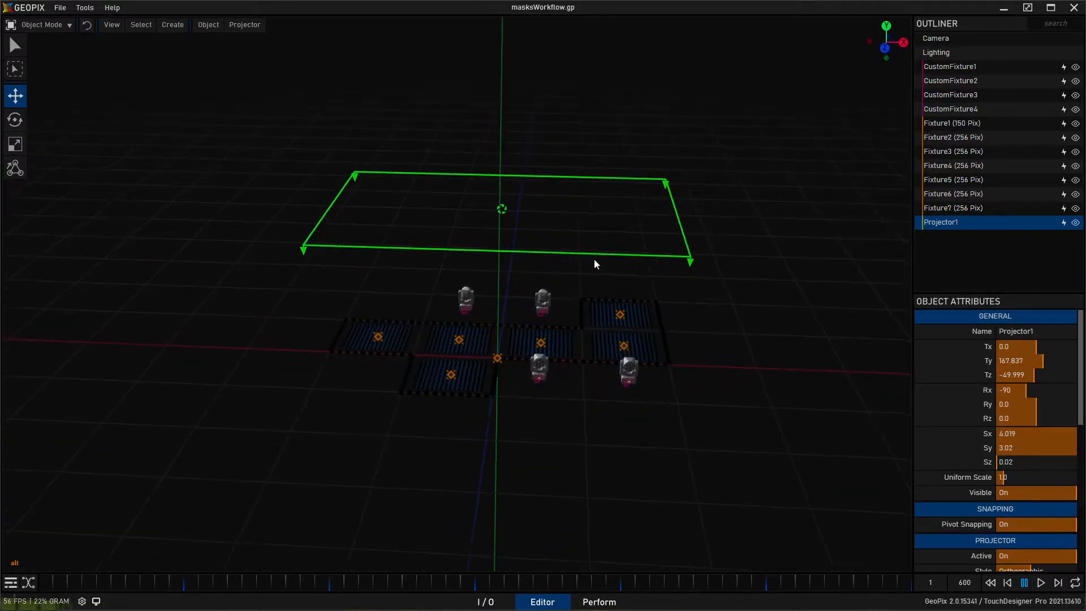
# - Set the projector's constant color to pure red (255, 0, 0)
pyautogui.scroll(-5, 976, 494)
pyautogui.moveTo(999, 495); pyautogui.dragTo(1024, 496)
pyautogui.keyDown('alt'); pyautogui.moveTo(464, 317); pyautogui.dragTo(572, 302); pyautogui.keyUp('alt')
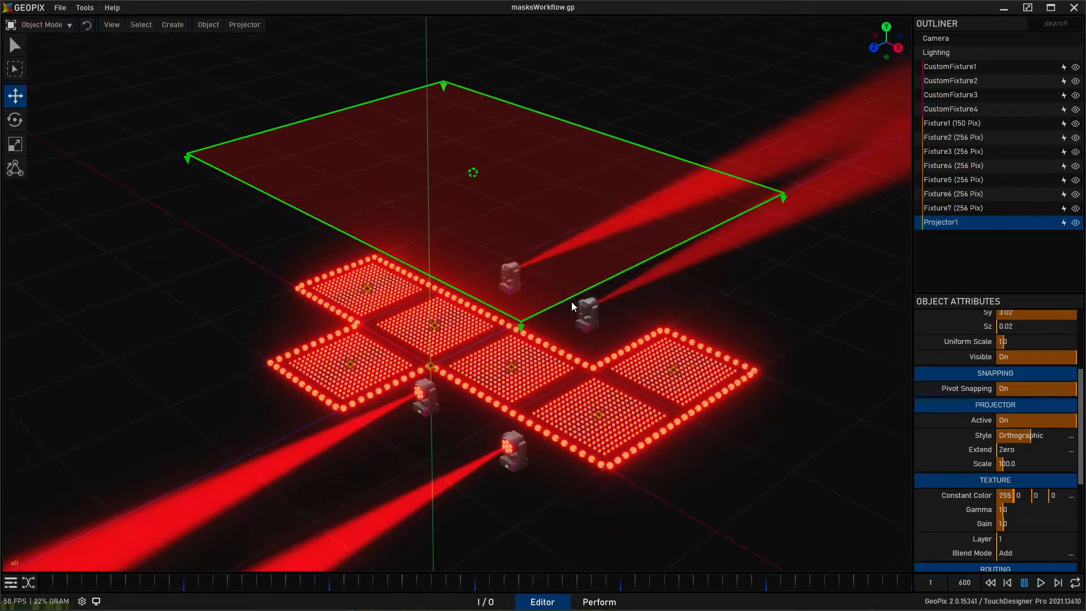
pyautogui.keyDown('alt'); pyautogui.moveTo(495, 292); pyautogui.dragTo(534, 303); pyautogui.keyUp('alt')
# - Examine the front moving heads and how the projector covers the whole fixture layout
pyautogui.click(430, 401)
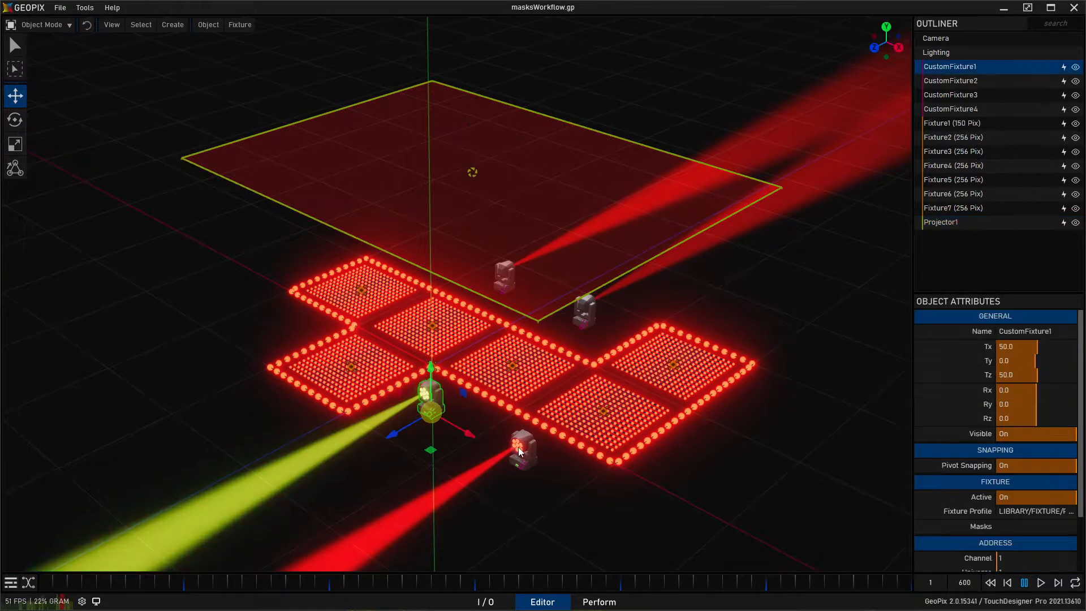
pyautogui.click(524, 452)
pyautogui.keyDown('alt'); pyautogui.moveTo(415, 410); pyautogui.dragTo(502, 383); pyautogui.keyUp('alt')
pyautogui.press('q')
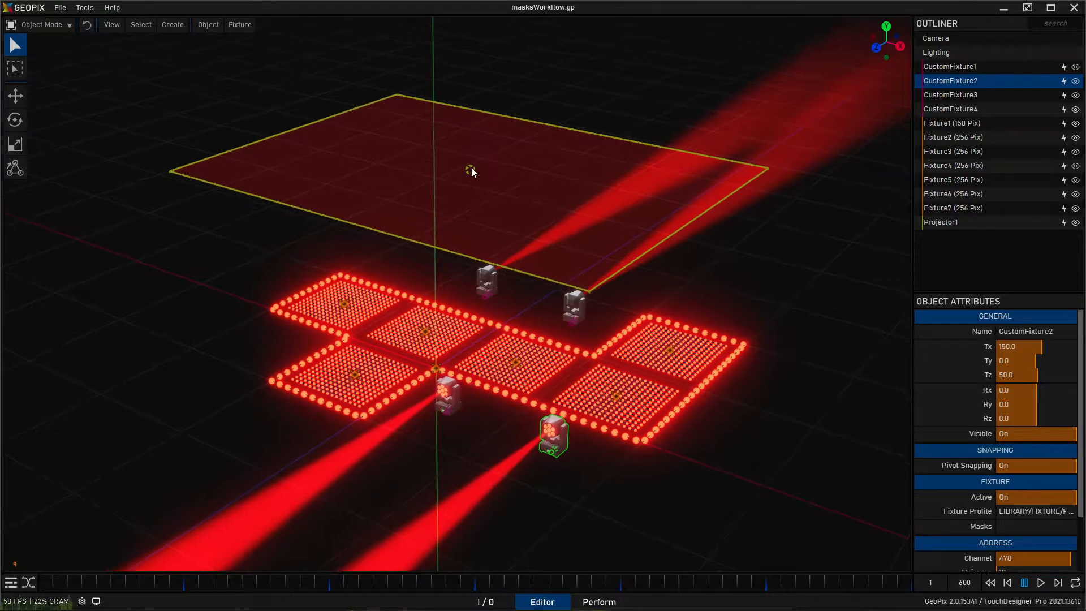
pyautogui.click(359, 140)
pyautogui.keyDown('alt'); pyautogui.moveTo(358, 141); pyautogui.dragTo(405, 198); pyautogui.keyUp('alt')
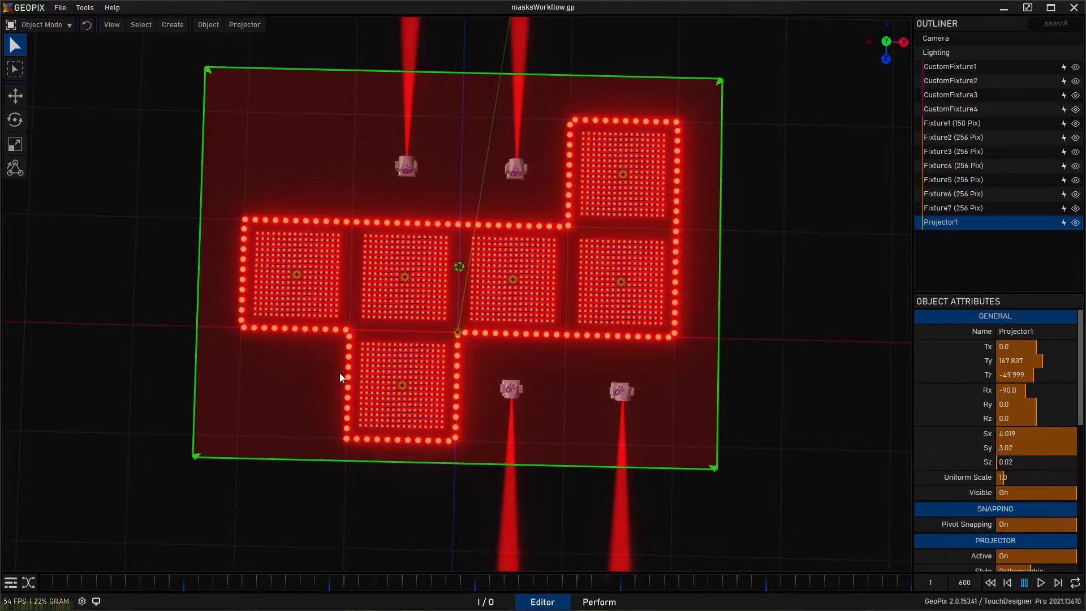
pyautogui.keyDown('alt'); pyautogui.moveTo(617, 318); pyautogui.dragTo(476, 306); pyautogui.keyUp('alt')
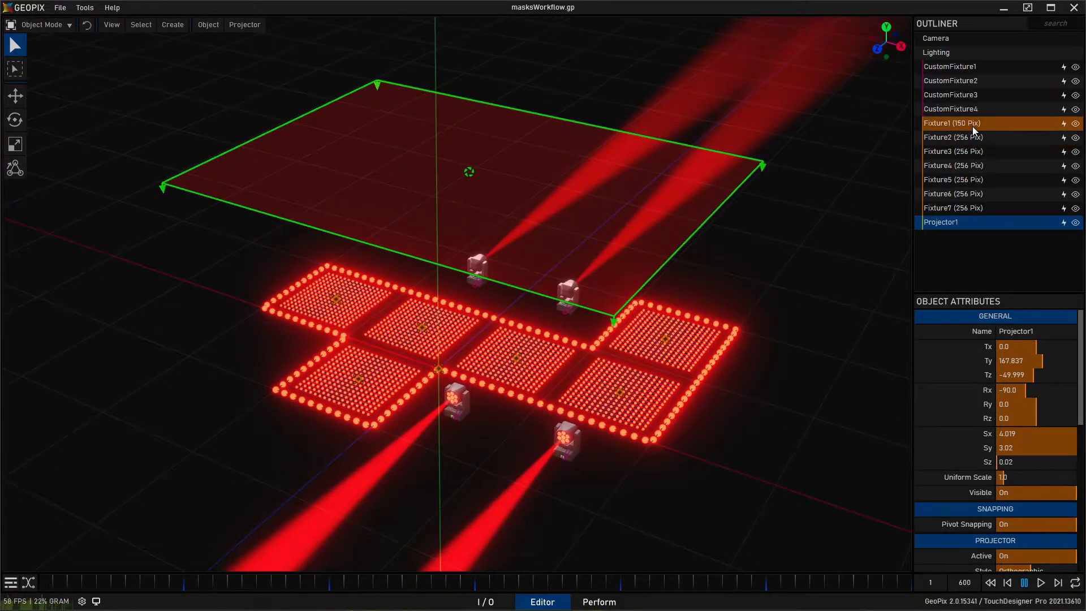
# - Select Fixture1, the 150-pixel outline, and open the Mask Editor for it
pyautogui.click(972, 127)
pyautogui.click(975, 146)
pyautogui.click(972, 134)
pyautogui.click(969, 121)
pyautogui.keyDown('alt'); pyautogui.moveTo(450, 240); pyautogui.dragTo(460, 245); pyautogui.keyUp('alt')
pyautogui.click(240, 24)
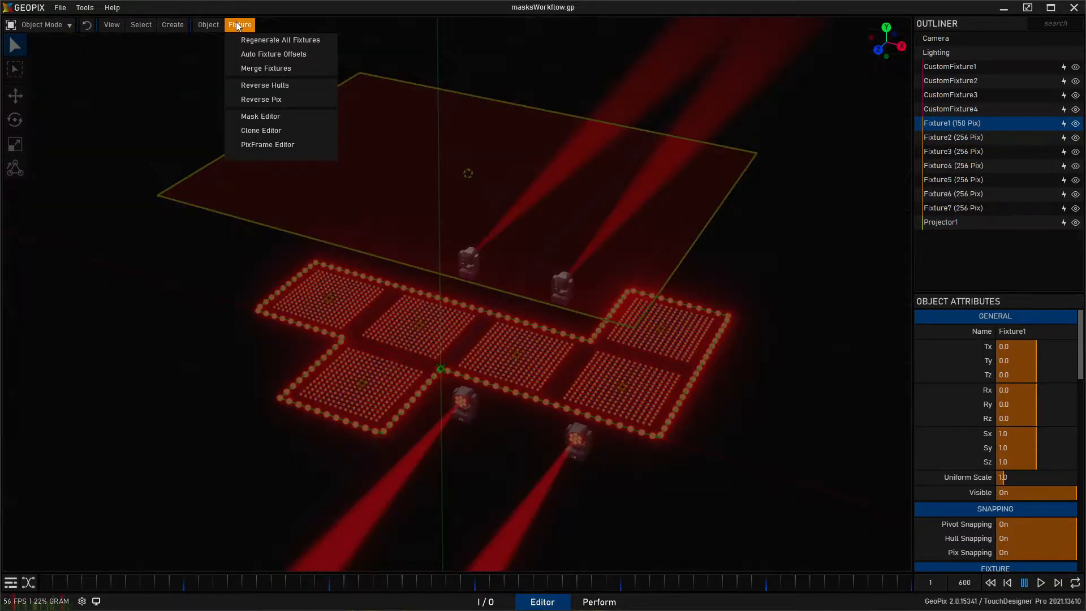
pyautogui.click(266, 115)
pyautogui.moveTo(269, 118); pyautogui.dragTo(626, 310)
# - Create a mask named Edge on Fixture1
pyautogui.click(617, 318)
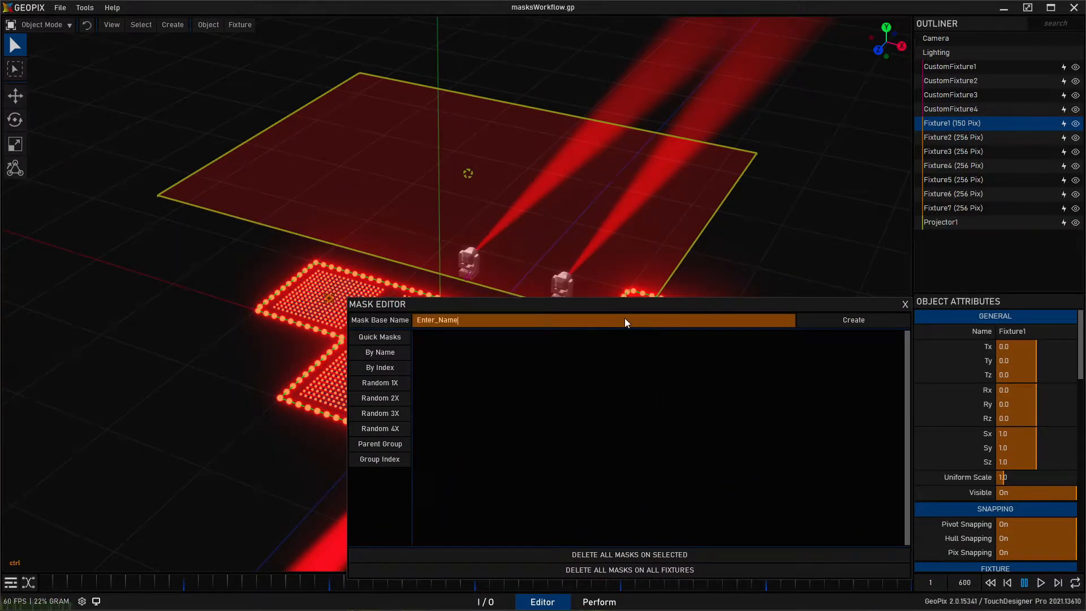
pyautogui.hotkey('ctrl', 'a')
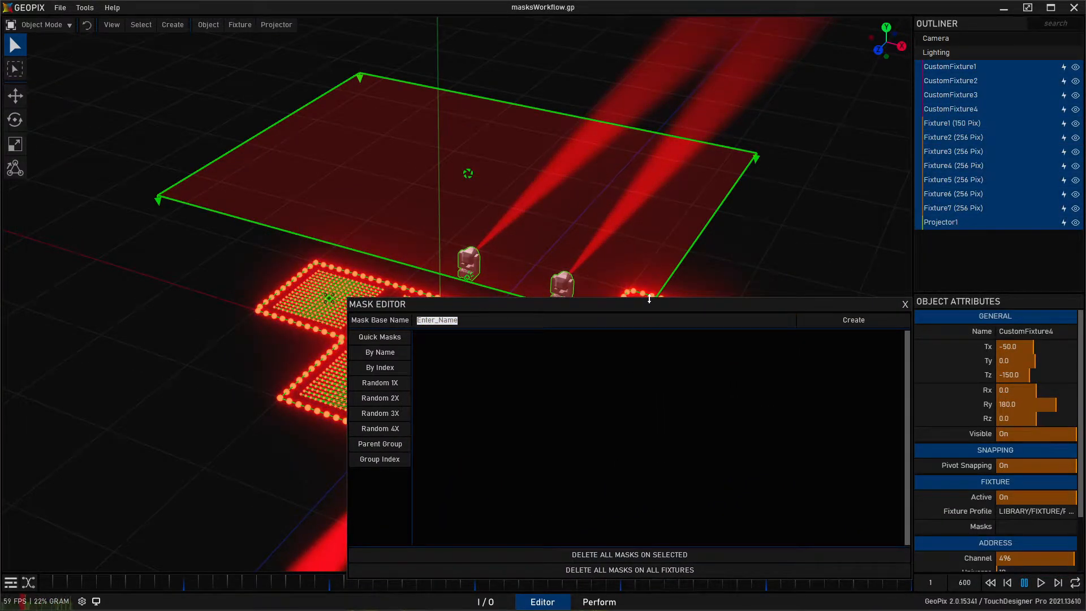
pyautogui.click(926, 129)
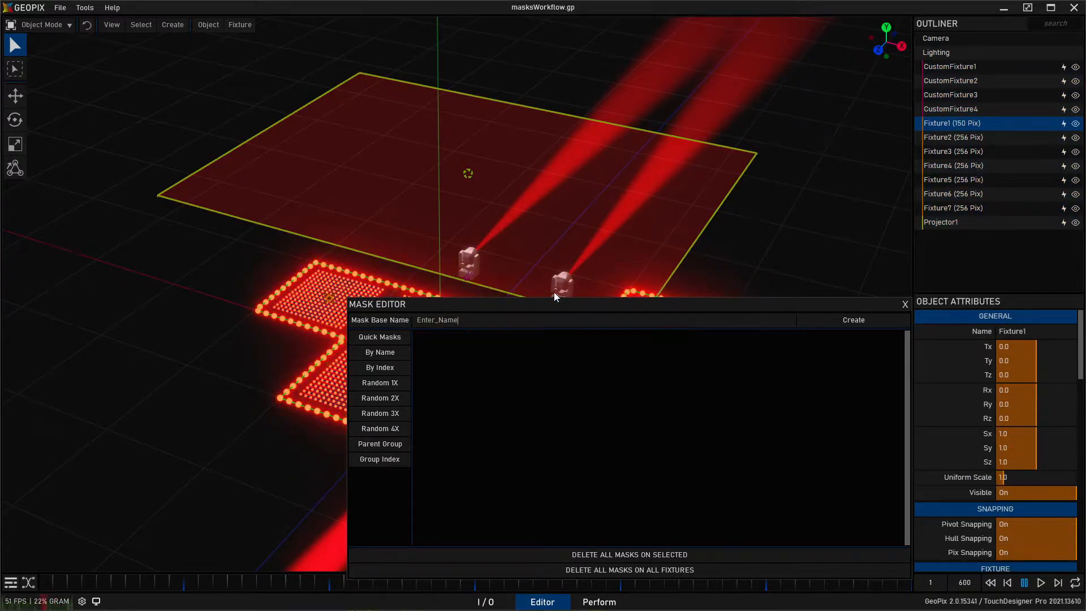
pyautogui.press('BackSpace')
pyautogui.press('BackSpace')
pyautogui.press('BackSpace')
pyautogui.press('BackSpace')
pyautogui.press('BackSpace')
pyautogui.press('BackSpace')
pyautogui.press('BackSpace')
pyautogui.press('BackSpace')
pyautogui.press('BackSpace')
pyautogui.press('BackSpace')
pyautogui.write('Edge')
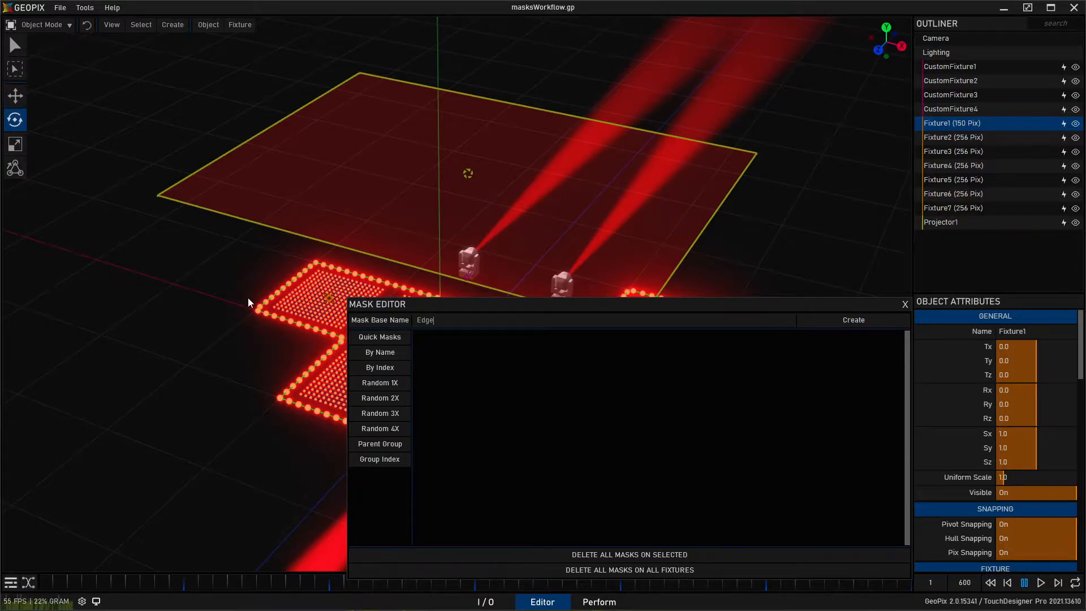
pyautogui.click(799, 319)
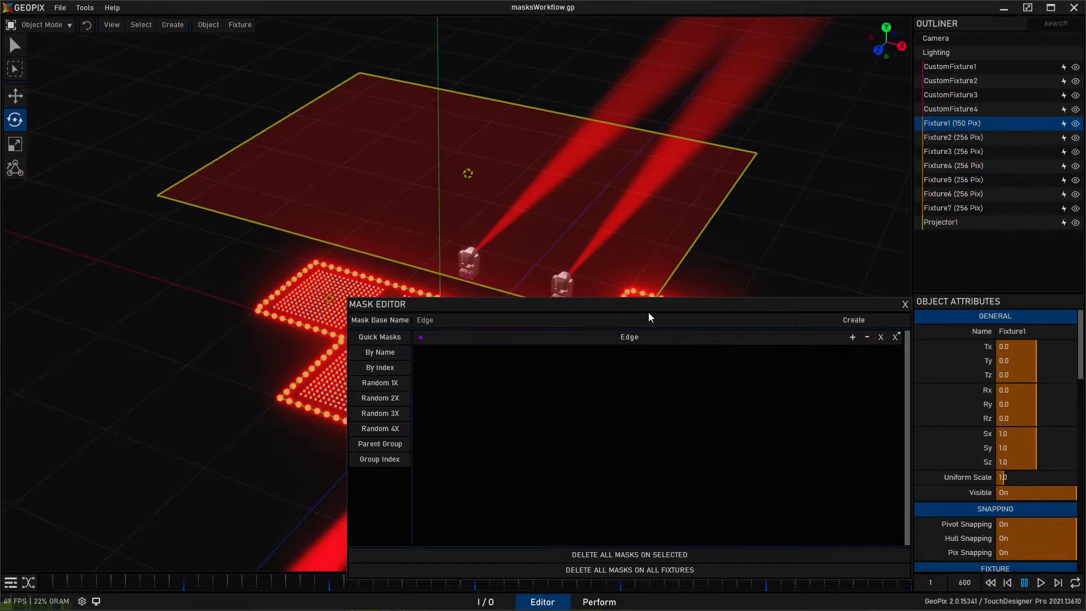
# - Move the Mask Editor clear of the fixtures and preview which pixels the Edge mask covers
pyautogui.moveTo(649, 309); pyautogui.dragTo(650, 411)
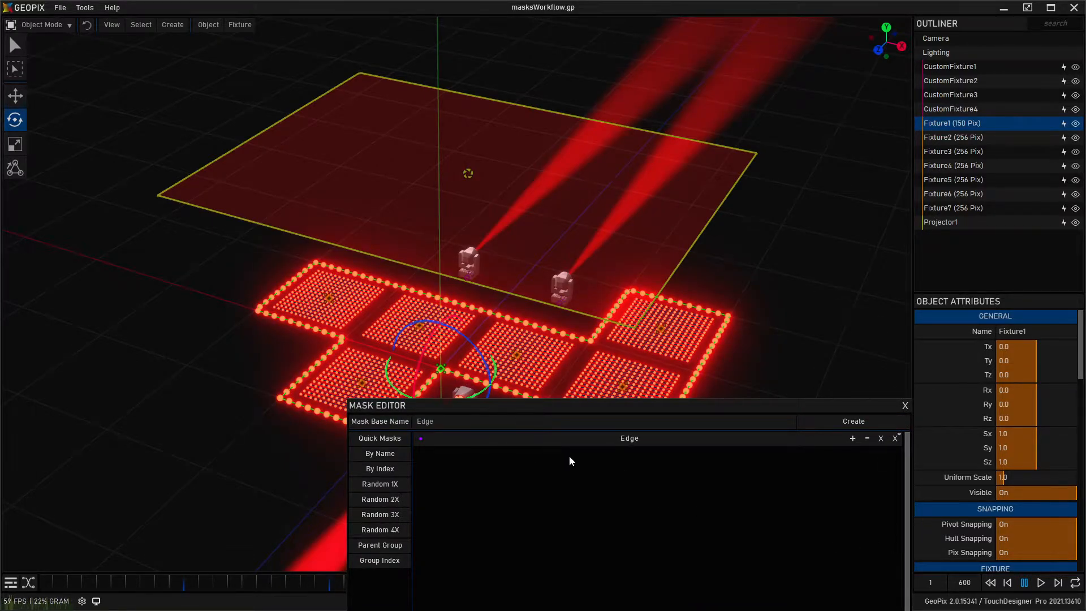
pyautogui.click(609, 445)
pyautogui.moveTo(631, 405); pyautogui.dragTo(1018, 177)
pyautogui.moveTo(502, 327); pyautogui.dragTo(525, 281, button='middle')
pyautogui.scroll(2, 509, 282)
pyautogui.moveTo(995, 207)
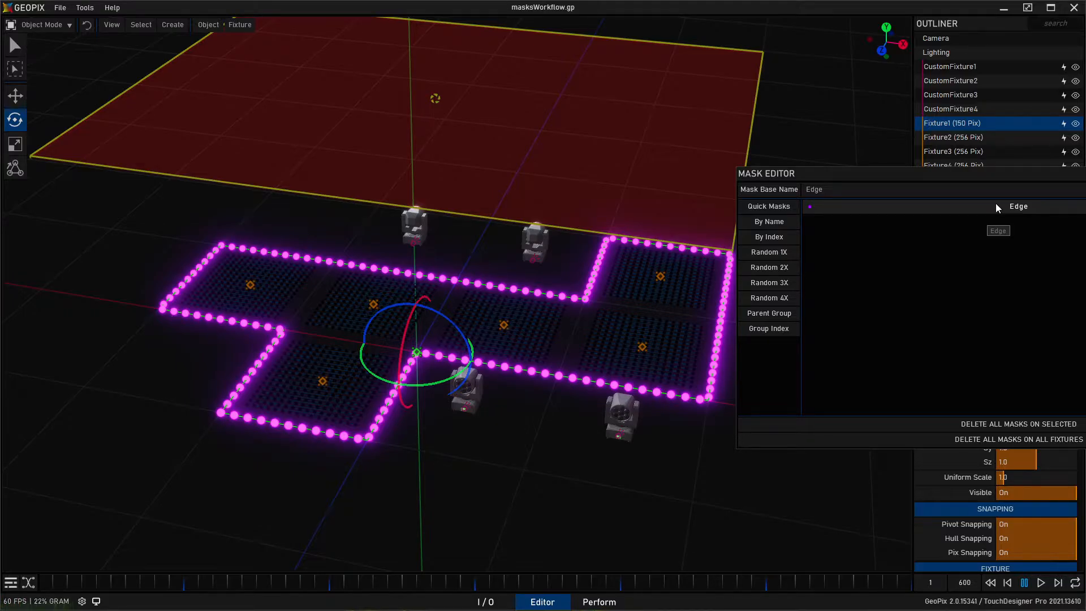
pyautogui.moveTo(472, 315); pyautogui.dragTo(522, 305, button='middle')
pyautogui.press('q')
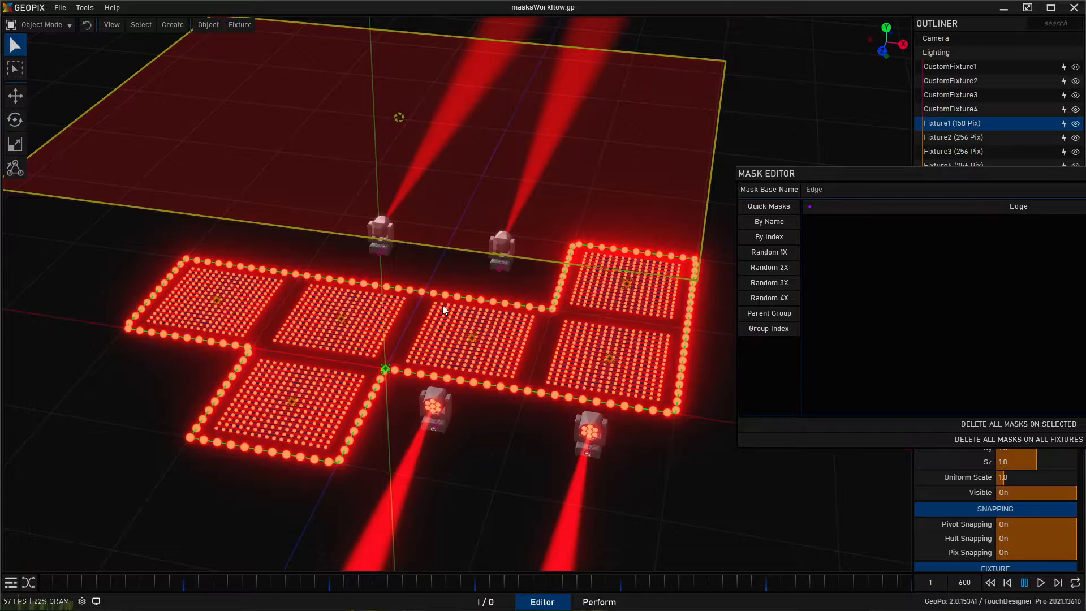
# - Create a mask named Inner on the six 256-pixel panels, Fixture2 through Fixture7
pyautogui.moveTo(1027, 178); pyautogui.dragTo(662, 602)
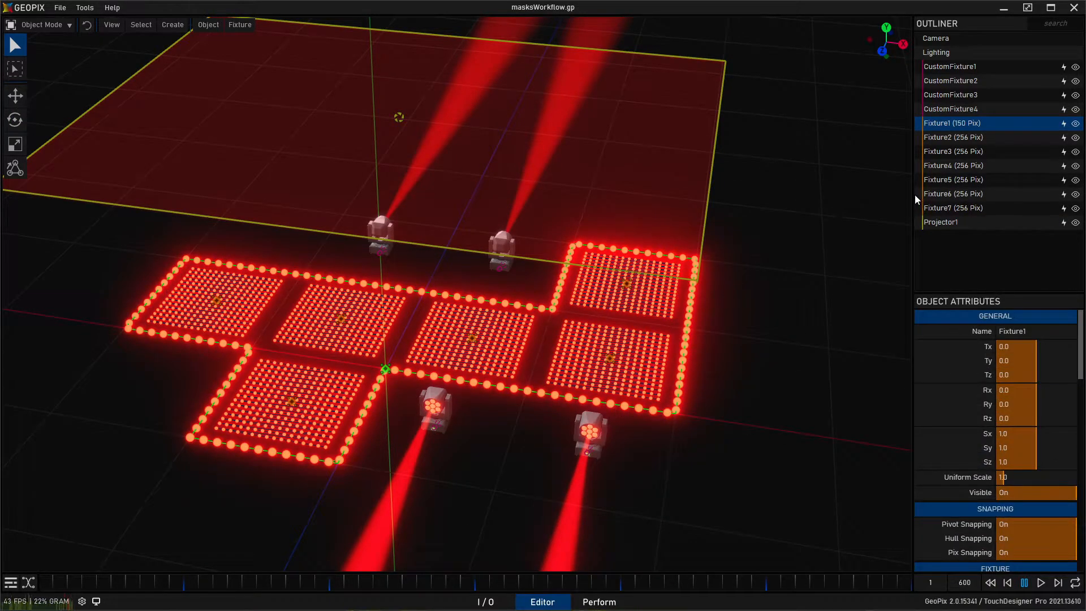
pyautogui.click(960, 138)
pyautogui.keyDown('shift'); pyautogui.click(956, 208); pyautogui.keyUp('shift')
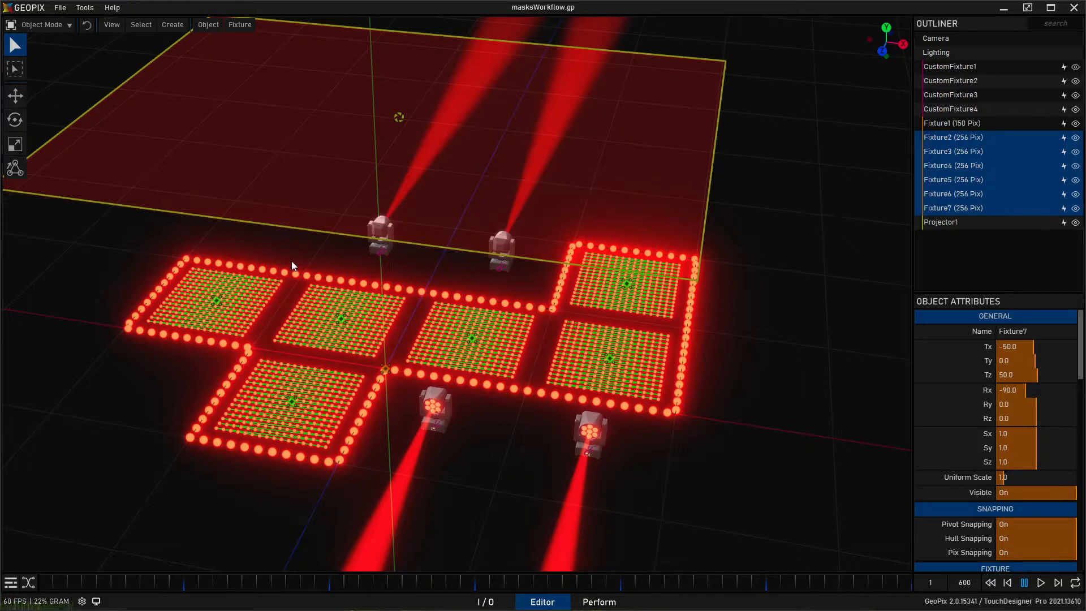
pyautogui.keyDown('alt'); pyautogui.moveTo(328, 347); pyautogui.dragTo(350, 332); pyautogui.keyUp('alt')
pyautogui.moveTo(578, 609); pyautogui.dragTo(564, 262)
pyautogui.click(558, 275)
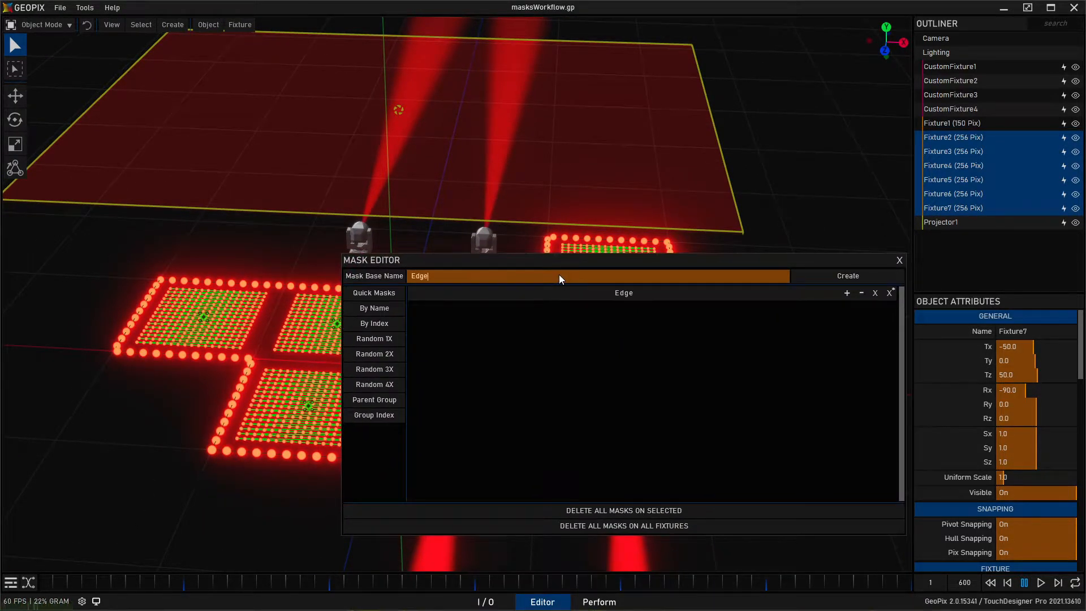
pyautogui.doubleClick(558, 275)
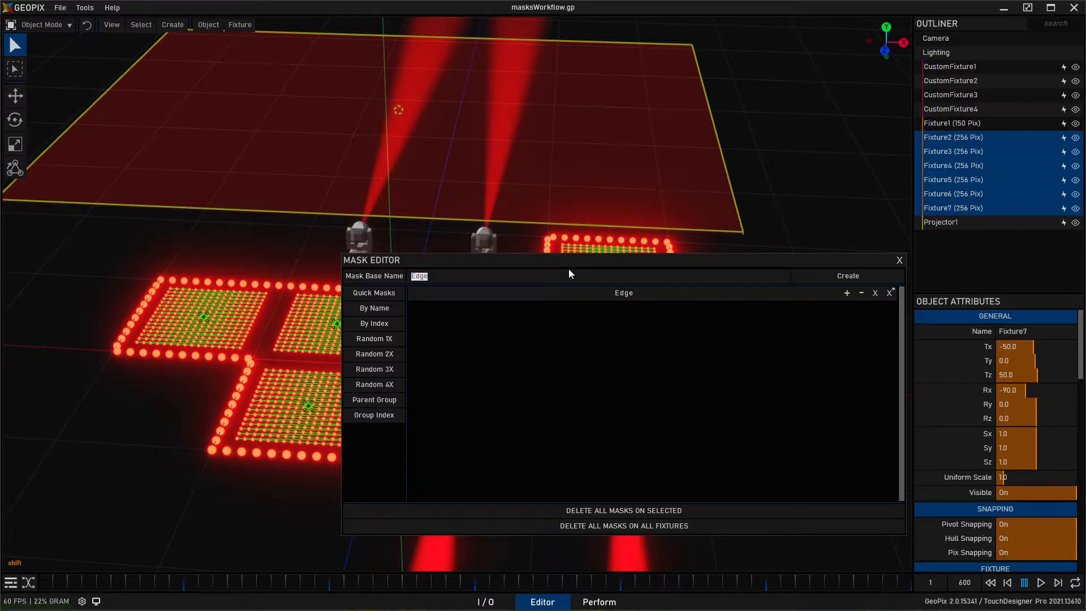
pyautogui.write('Inner')
pyautogui.click(837, 275)
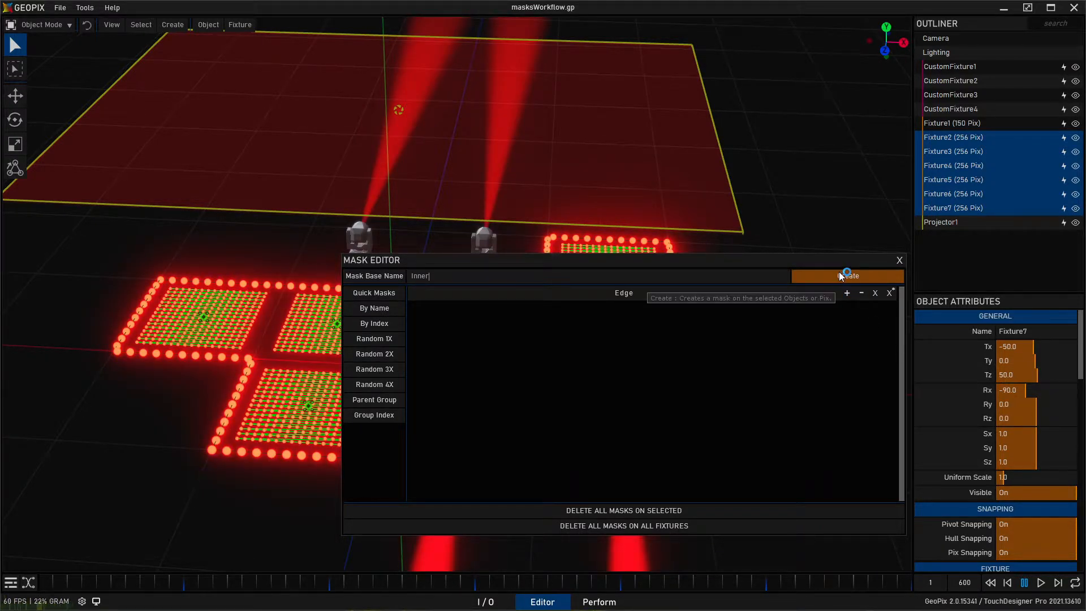
pyautogui.click(839, 273)
# - Add the four moving heads, CustomFixture1 through CustomFixture4, to the Inner mask
pyautogui.moveTo(630, 263); pyautogui.dragTo(970, 279)
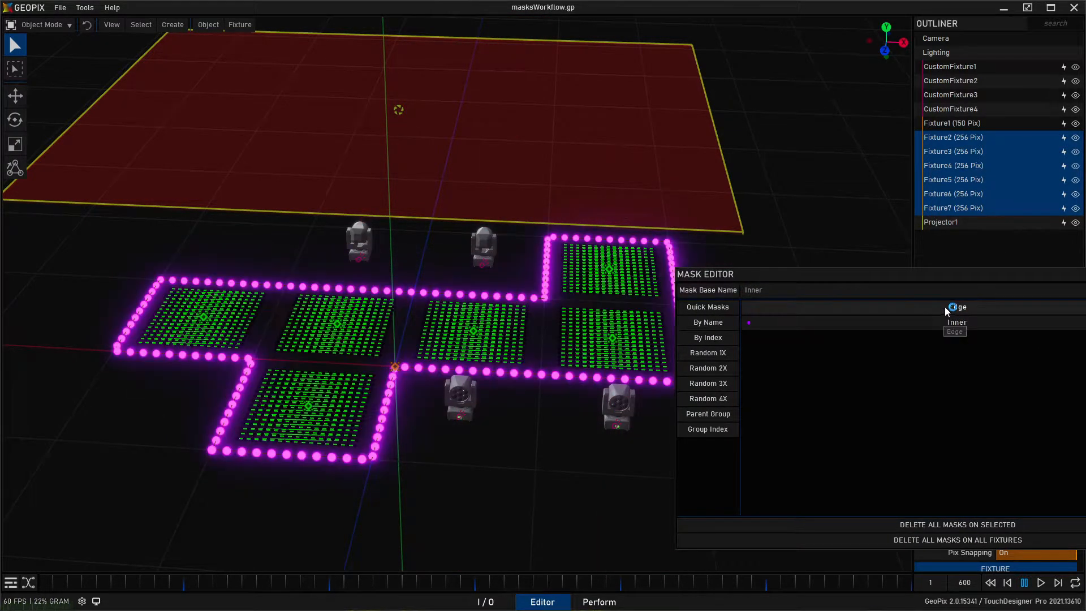
pyautogui.moveTo(970, 277); pyautogui.dragTo(556, 502)
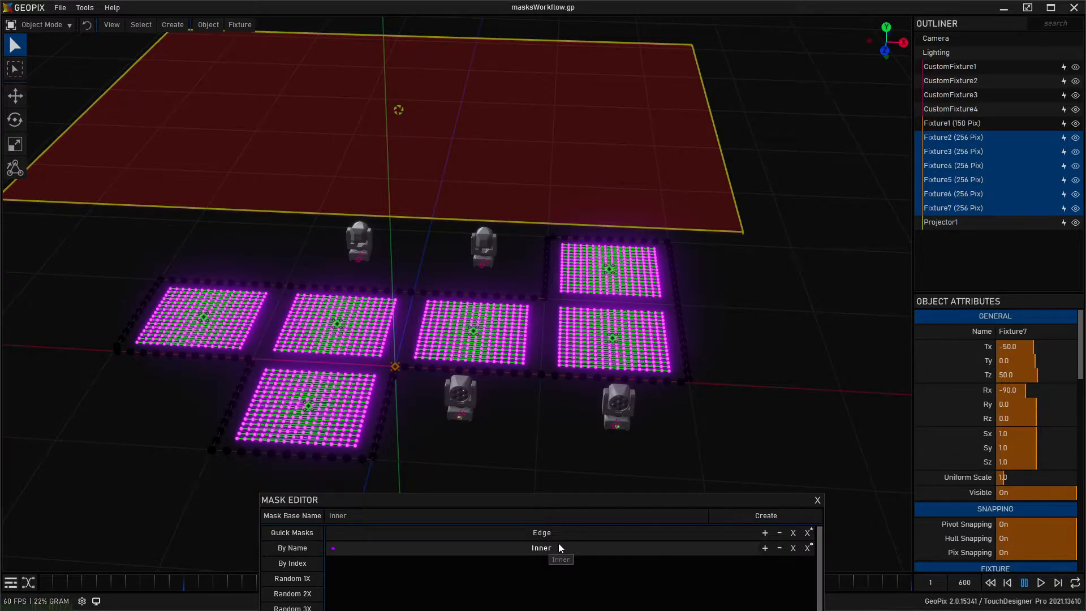
pyautogui.click(360, 236)
pyautogui.keyDown('shift'); pyautogui.click(486, 252); pyautogui.keyUp('shift')
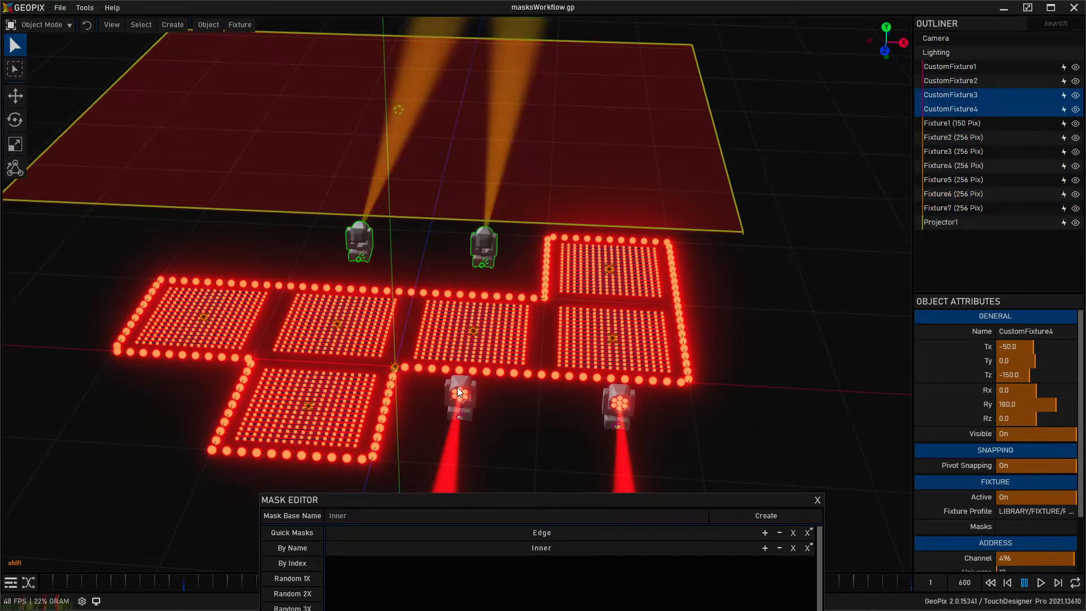
pyautogui.keyDown('shift'); pyautogui.click(458, 389); pyautogui.keyUp('shift')
pyautogui.keyDown('shift'); pyautogui.click(626, 405); pyautogui.keyUp('shift')
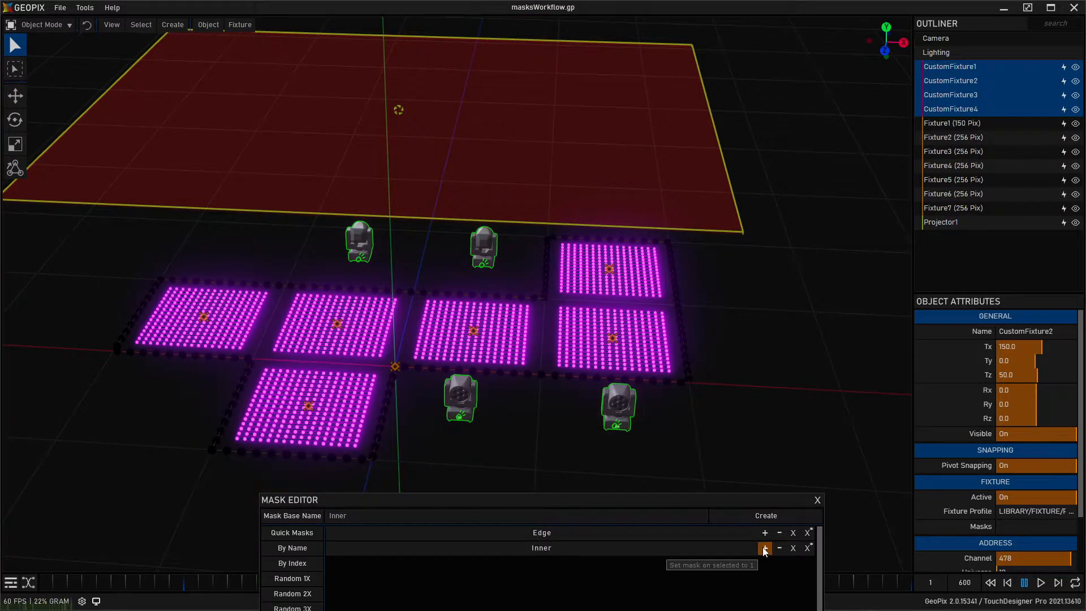
pyautogui.click(764, 547)
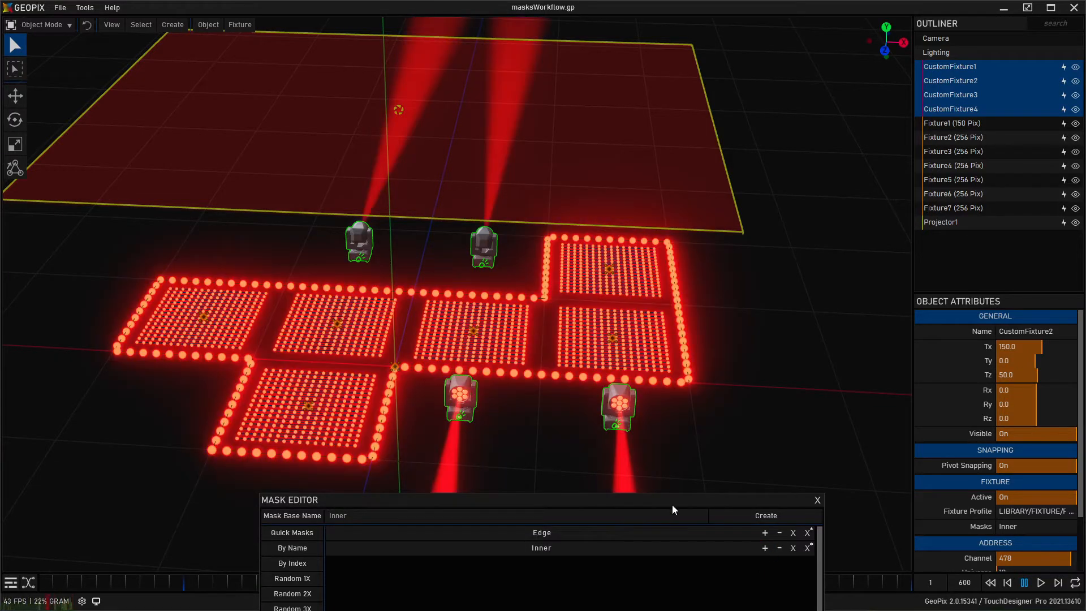
# - Move the Mask Editor clear of the fixtures and compare the coverage of the Inner and Edge masks
pyautogui.moveTo(673, 505); pyautogui.dragTo(647, 460)
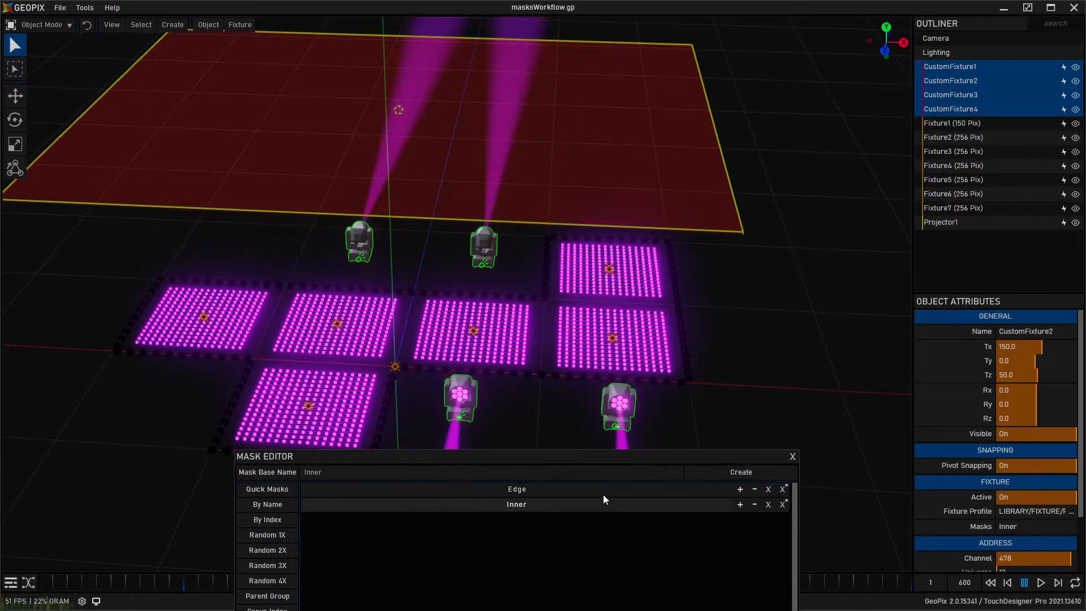
pyautogui.moveTo(633, 456); pyautogui.dragTo(572, 267)
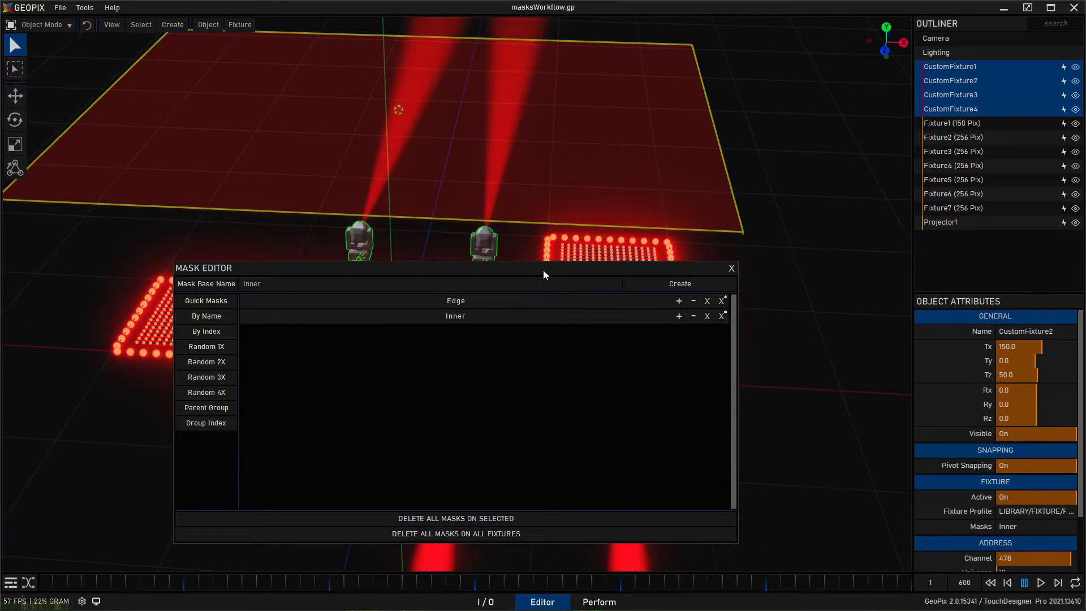
pyautogui.moveTo(543, 270); pyautogui.dragTo(959, 291)
pyautogui.click(960, 298)
pyautogui.click(956, 313)
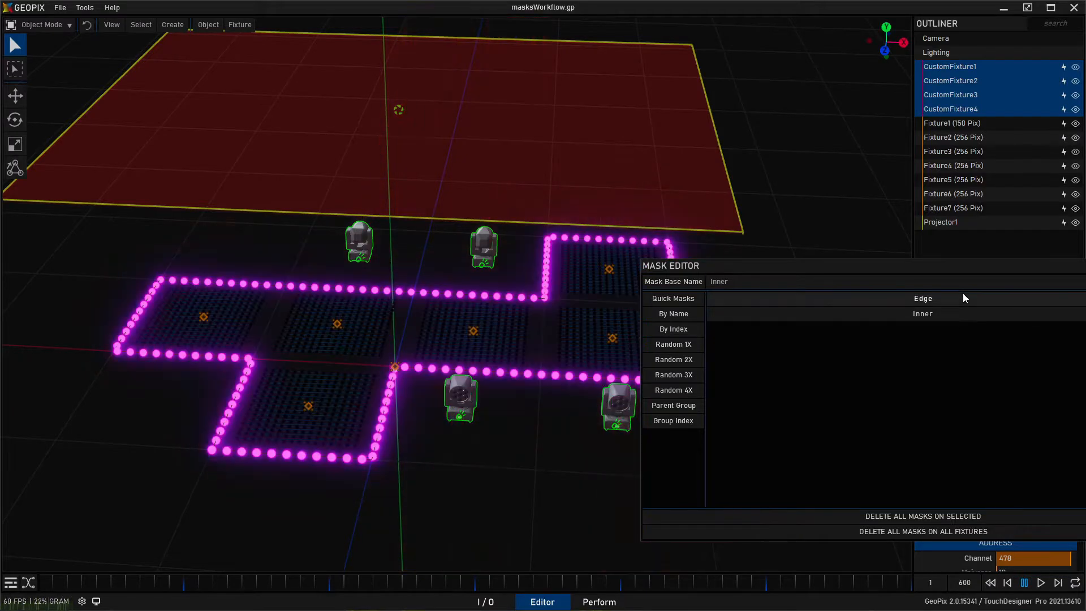
# - Select the outline Fixture1 and switch to Pix Mode to work on its individual pixels
pyautogui.keyDown('alt'); pyautogui.moveTo(551, 264); pyautogui.dragTo(452, 240, button='middle'); pyautogui.keyUp('alt')
pyautogui.keyDown('alt'); pyautogui.moveTo(452, 240); pyautogui.dragTo(372, 273); pyautogui.keyUp('alt')
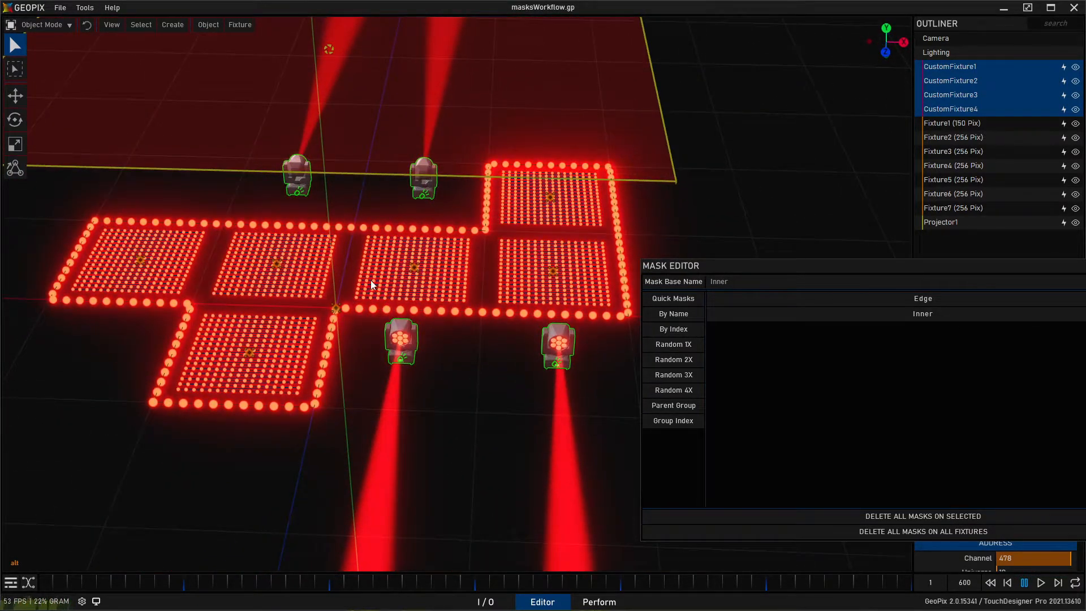
pyautogui.click(970, 125)
pyautogui.keyDown('alt'); pyautogui.moveTo(446, 273); pyautogui.dragTo(452, 276); pyautogui.keyUp('alt')
pyautogui.keyDown('alt'); pyautogui.moveTo(452, 276); pyautogui.dragTo(459, 237, button='right'); pyautogui.keyUp('alt')
pyautogui.keyDown('alt'); pyautogui.moveTo(459, 237); pyautogui.dragTo(436, 215, button='middle'); pyautogui.keyUp('alt')
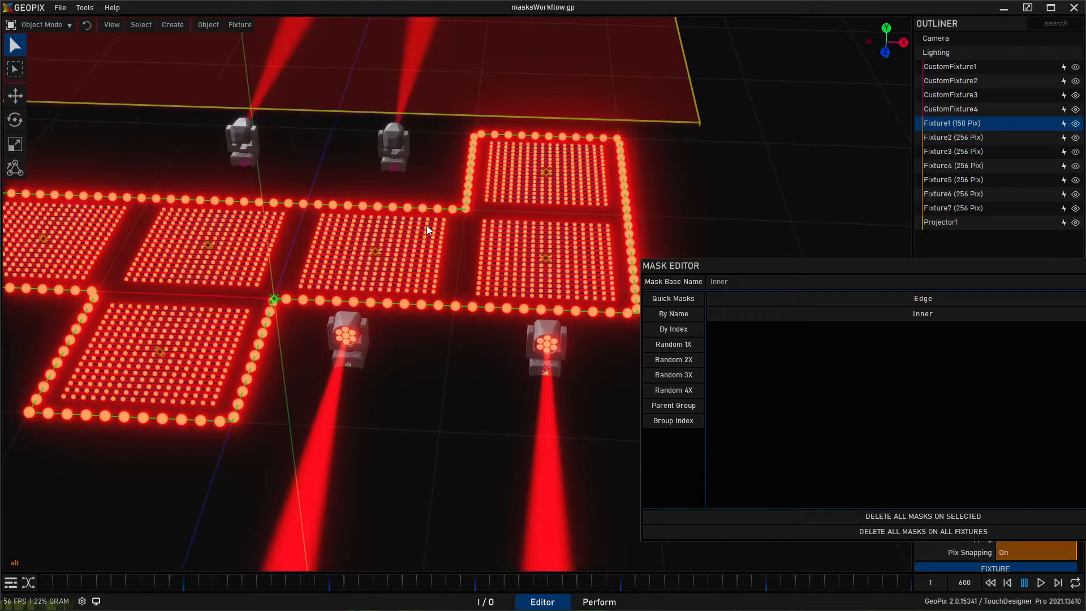
pyautogui.keyDown('alt'); pyautogui.moveTo(369, 244); pyautogui.dragTo(362, 249); pyautogui.keyUp('alt')
pyautogui.keyDown('alt'); pyautogui.moveTo(362, 249); pyautogui.dragTo(372, 256, button='middle'); pyautogui.keyUp('alt')
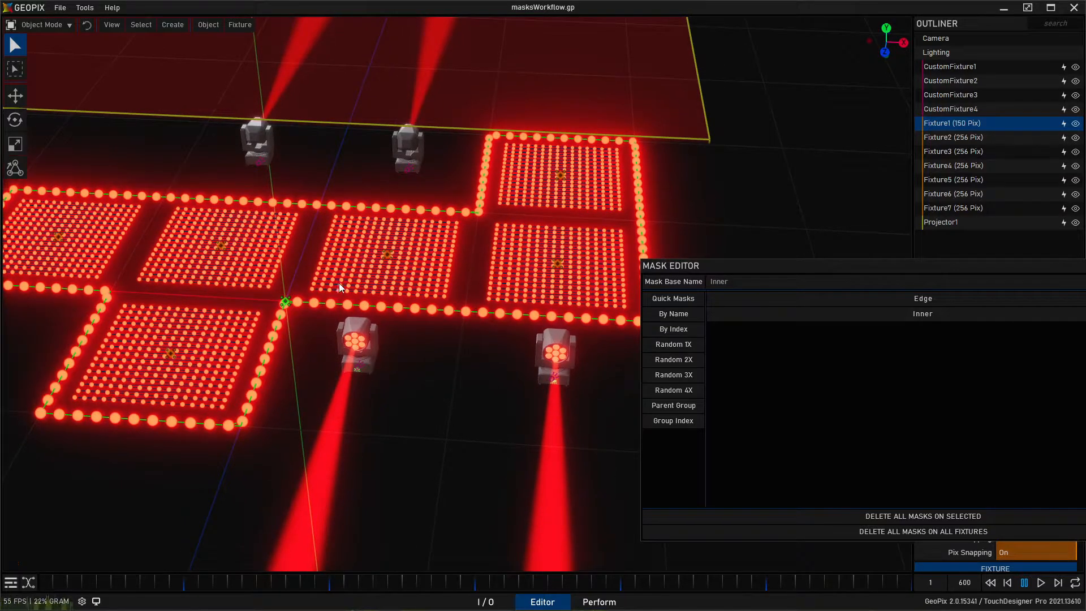
pyautogui.click(49, 28)
pyautogui.click(53, 66)
# - Remove outline pixels 116 to 140, along the inner corner beside the front moving heads, from the Edge mask
pyautogui.keyDown('alt'); pyautogui.moveTo(362, 276); pyautogui.dragTo(357, 288); pyautogui.keyUp('alt')
pyautogui.keyDown('alt'); pyautogui.moveTo(373, 301); pyautogui.dragTo(389, 296, button='middle'); pyautogui.keyUp('alt')
pyautogui.keyDown('alt'); pyautogui.moveTo(411, 231); pyautogui.dragTo(406, 248); pyautogui.keyUp('alt')
pyautogui.keyDown('alt'); pyautogui.moveTo(342, 228); pyautogui.dragTo(349, 246, button='right'); pyautogui.keyUp('alt')
pyautogui.press('b')
pyautogui.moveTo(275, 276)
pyautogui.mouseDown()
pyautogui.moveTo(412, 418)
pyautogui.moveTo(528, 467)
pyautogui.mouseUp()
pyautogui.keyDown('alt'); pyautogui.moveTo(362, 388); pyautogui.dragTo(371, 388); pyautogui.keyUp('alt')
pyautogui.moveTo(255, 391); pyautogui.dragTo(320, 467)
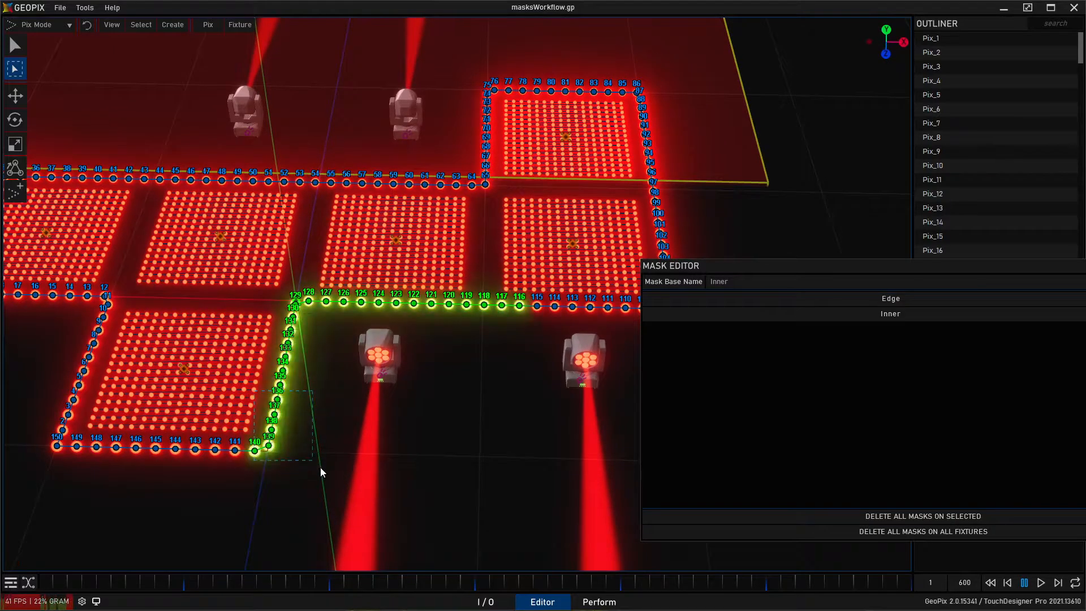
pyautogui.keyDown('alt'); pyautogui.moveTo(480, 381); pyautogui.dragTo(446, 364); pyautogui.keyUp('alt')
pyautogui.keyDown('alt'); pyautogui.moveTo(446, 364); pyautogui.dragTo(456, 347, button='middle'); pyautogui.keyUp('alt')
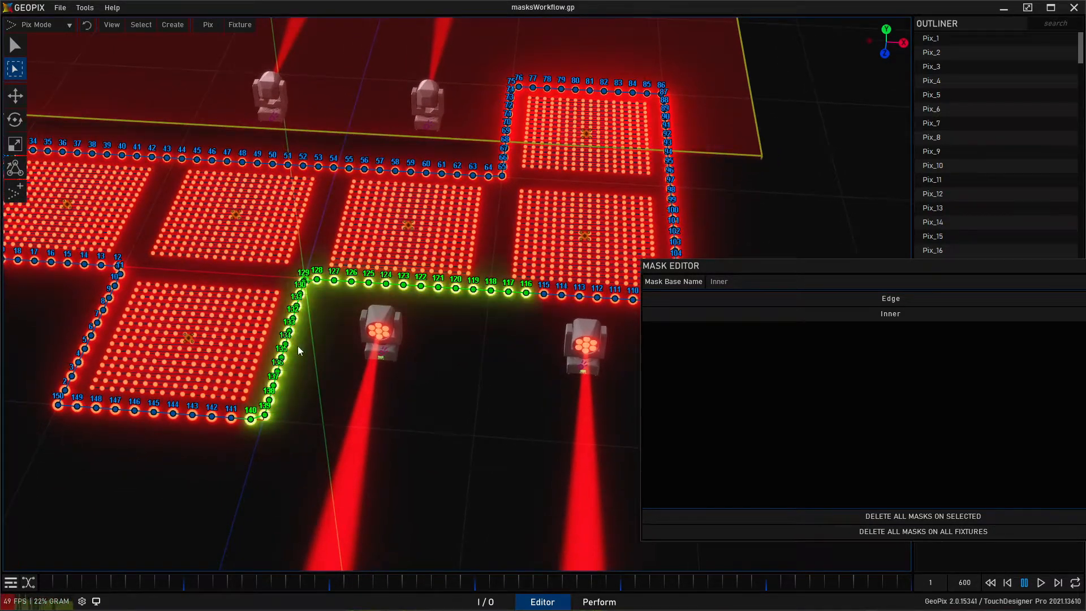
pyautogui.moveTo(816, 263); pyautogui.dragTo(612, 279)
pyautogui.click(720, 317)
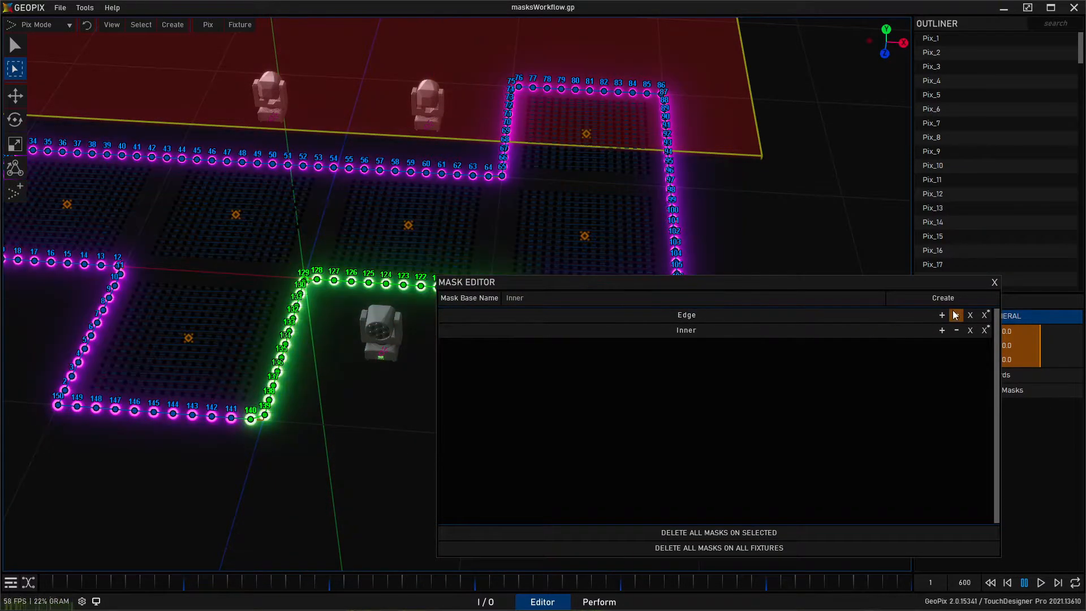
# - Return to Object Mode and preview which pixels of Fixture1 the Edge mask covers
pyautogui.moveTo(525, 282); pyautogui.dragTo(626, 284)
pyautogui.click(39, 25)
pyautogui.click(31, 41)
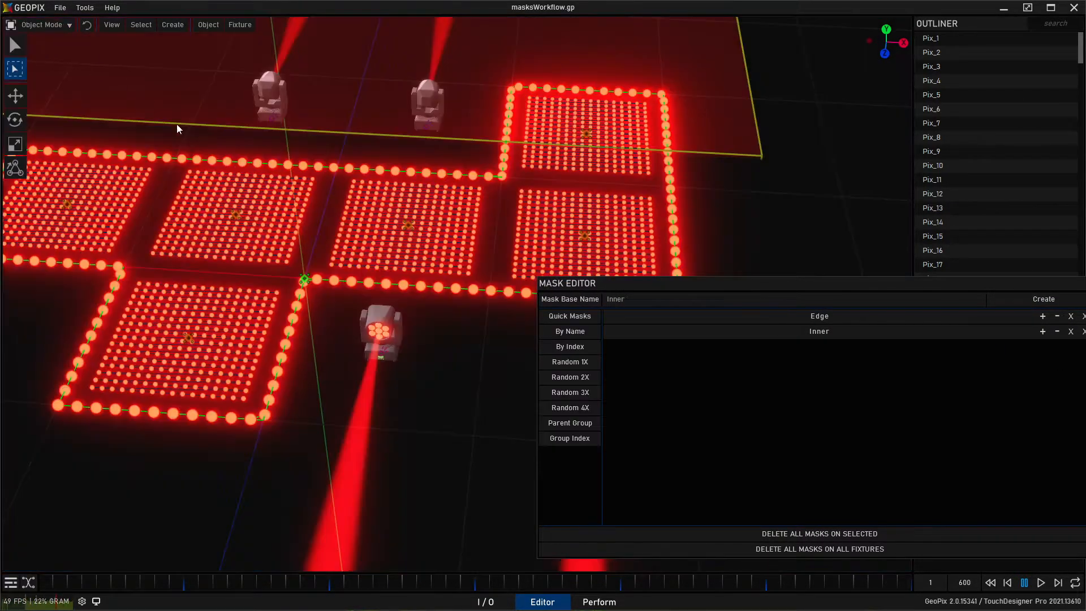
pyautogui.moveTo(728, 283); pyautogui.dragTo(726, 393)
pyautogui.moveTo(351, 283)
pyautogui.mouseDown(button='middle')
pyautogui.moveTo(324, 277)
pyautogui.moveTo(349, 280)
pyautogui.mouseUp(button='middle')
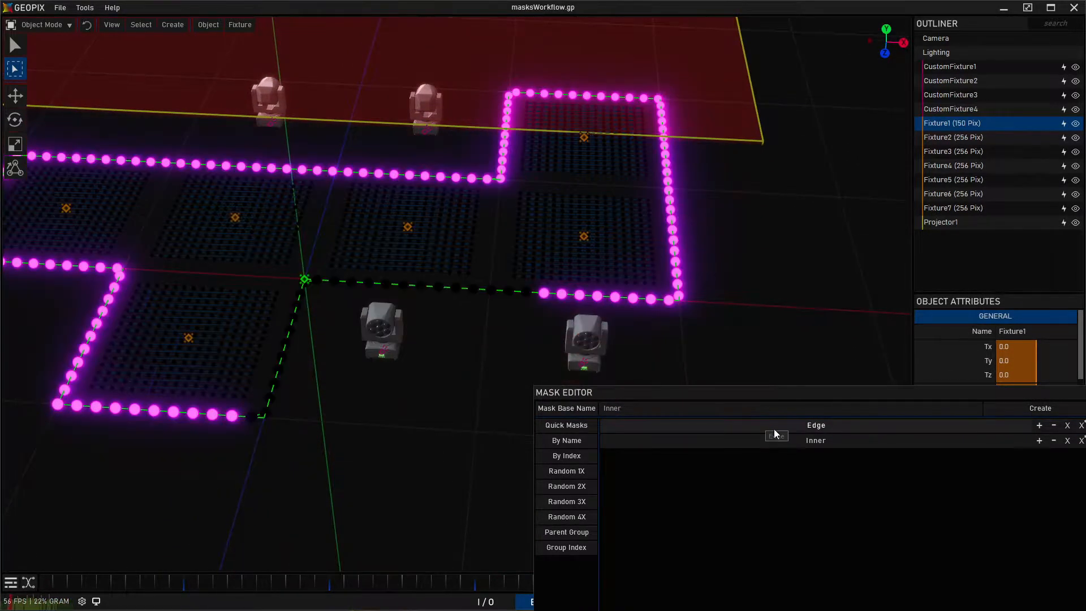
# - In Pix Mode, add the group of outline pixels around the inner corner at pixel 129 back to the Edge mask
pyautogui.click(48, 22)
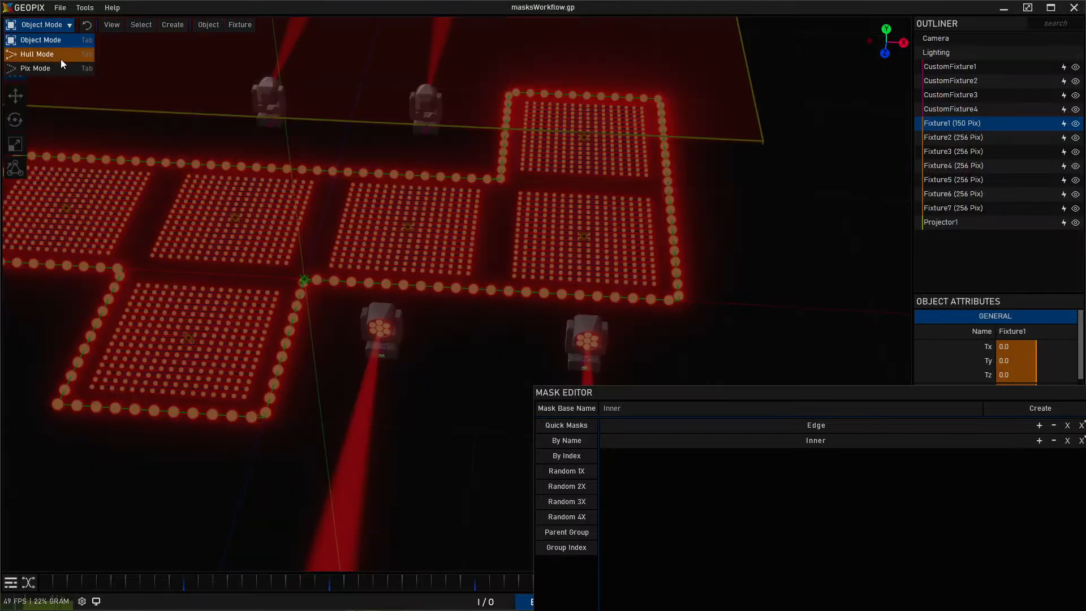
pyautogui.click(35, 68)
pyautogui.press('q')
pyautogui.moveTo(352, 307); pyautogui.dragTo(371, 318)
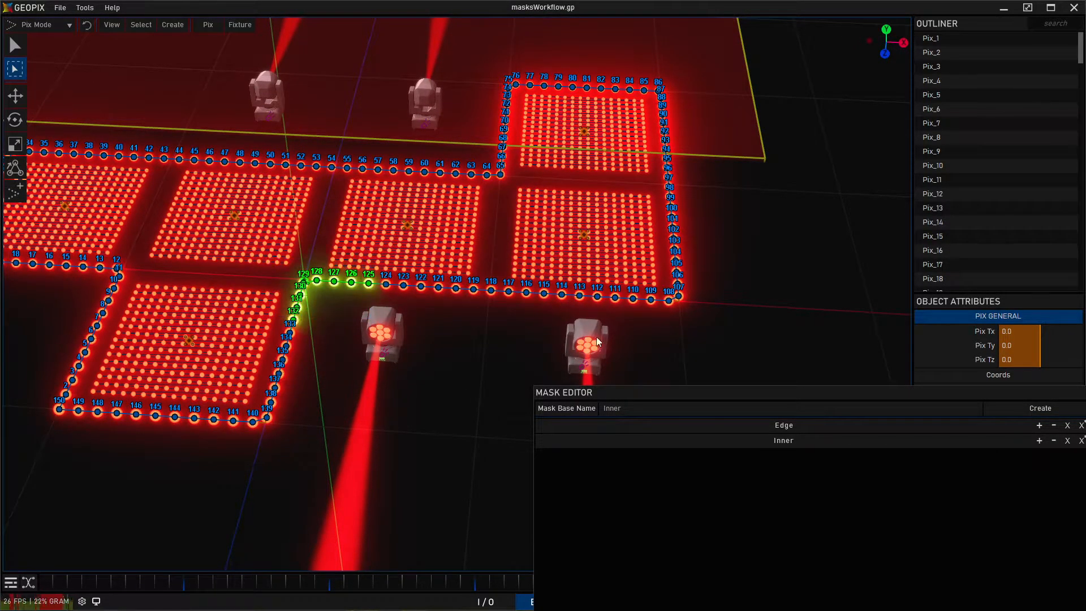
pyautogui.moveTo(930, 394); pyautogui.dragTo(816, 381)
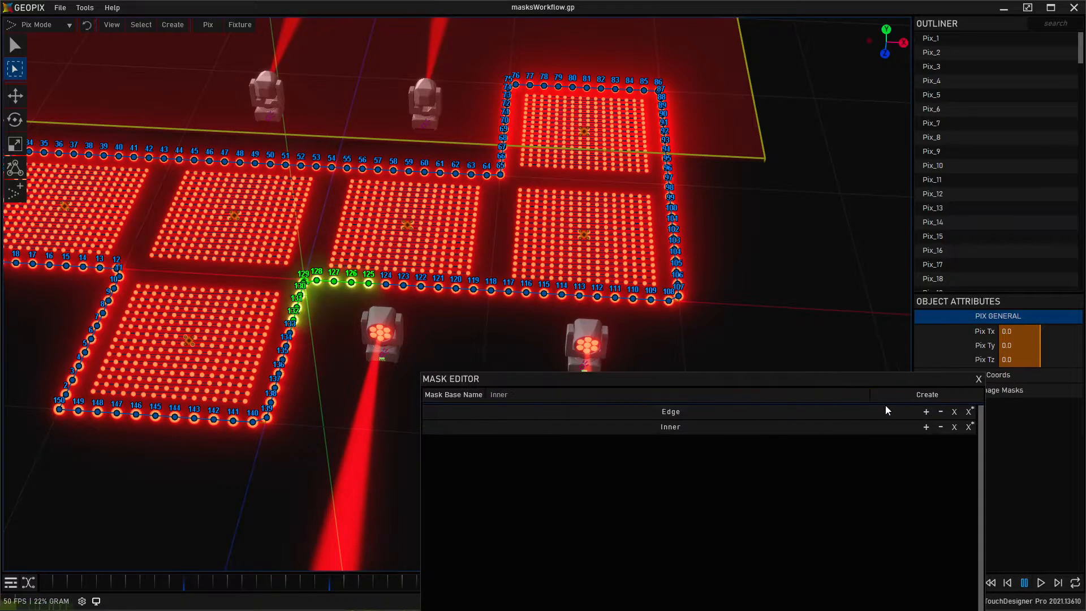
pyautogui.click(926, 412)
# - Return to Object Mode and apply the Edge mask to the whole of Fixture1
pyautogui.click(46, 26)
pyautogui.click(53, 38)
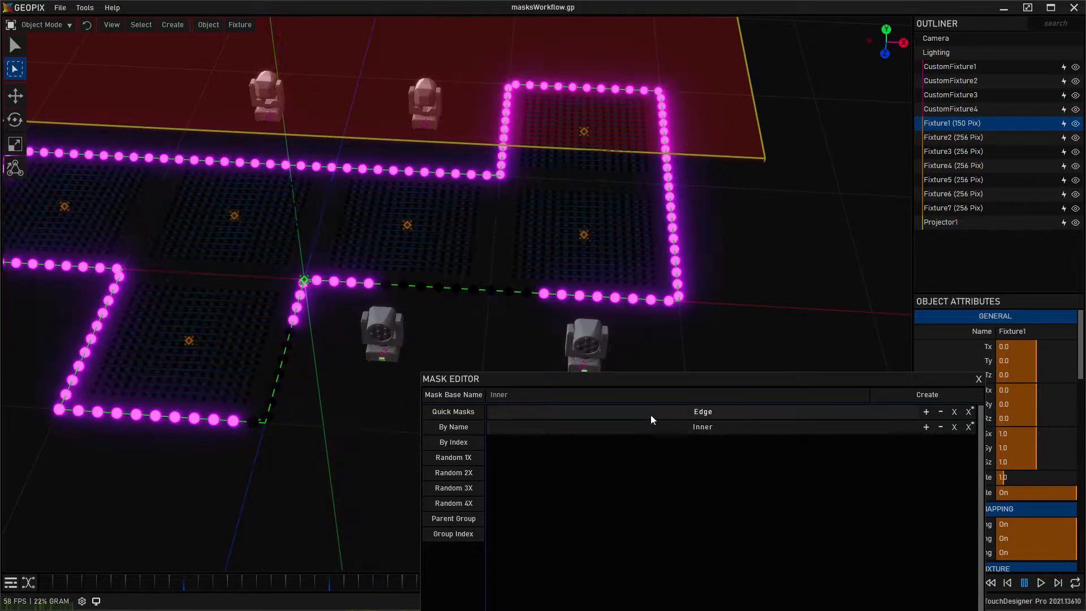
pyautogui.moveTo(650, 381); pyautogui.dragTo(699, 444)
pyautogui.scroll(-5, 578, 255)
pyautogui.moveTo(578, 256); pyautogui.dragTo(477, 272, button='middle')
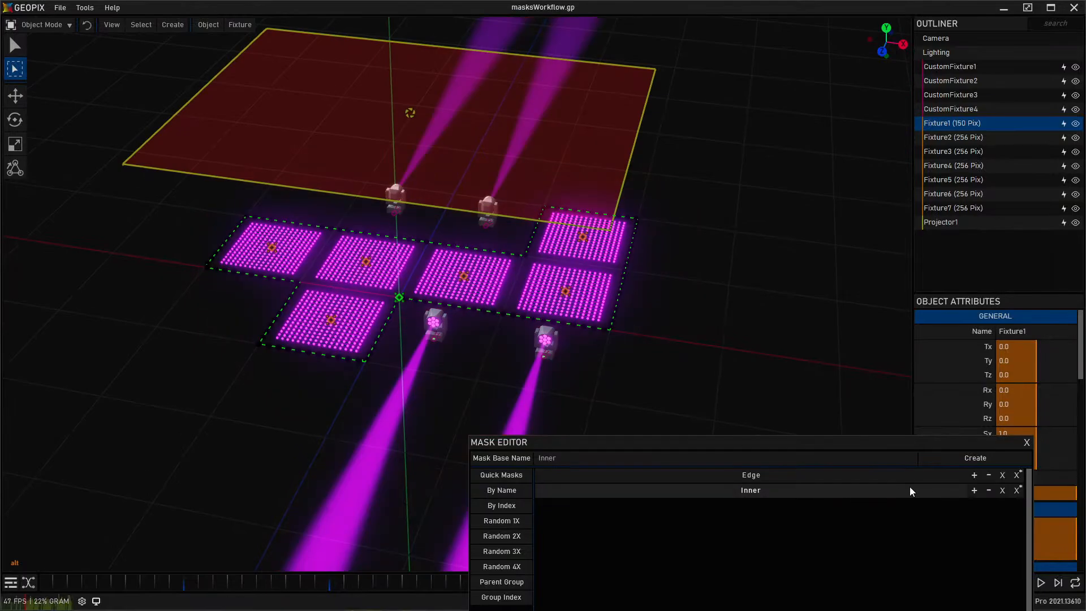
pyautogui.click(974, 475)
pyautogui.moveTo(497, 277); pyautogui.dragTo(512, 300, button='middle')
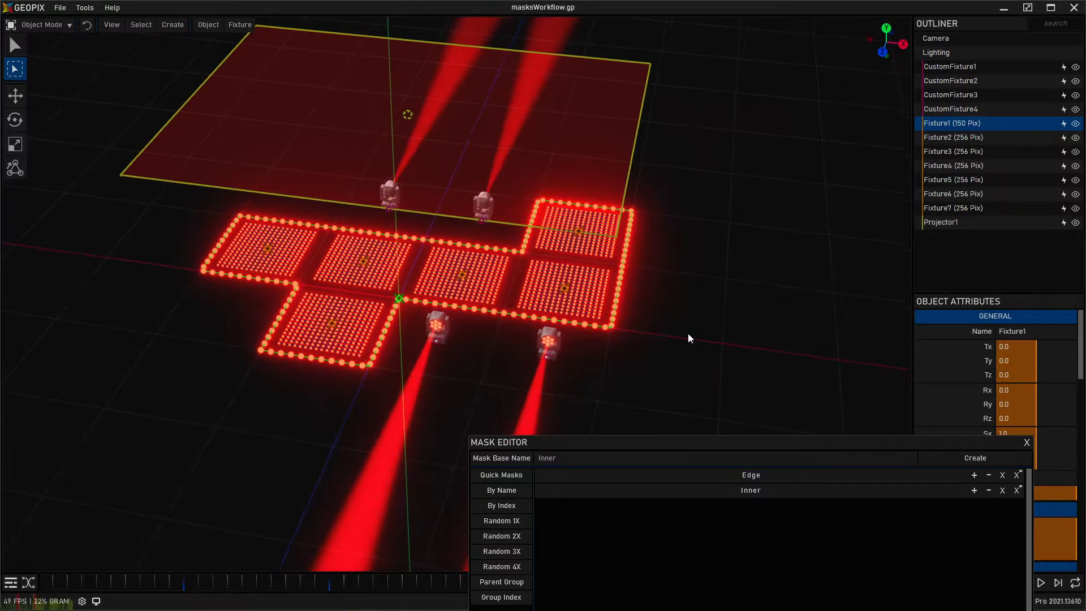
# - Close the Mask Editor and rename Projector1 to Projector_Inner
pyautogui.press('q')
pyautogui.click(406, 119)
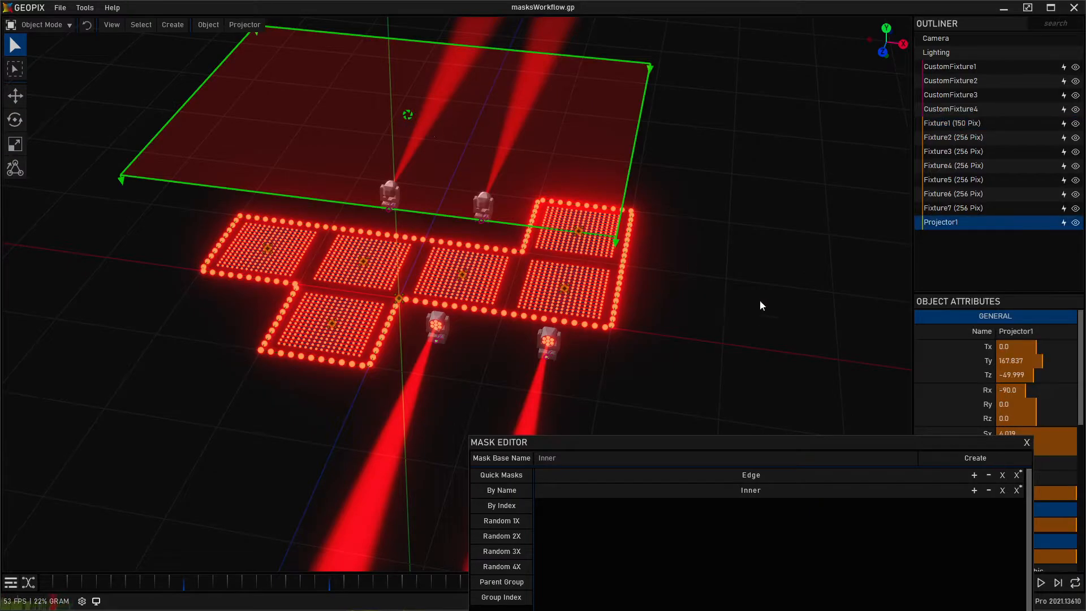
pyautogui.moveTo(901, 442); pyautogui.dragTo(824, 419)
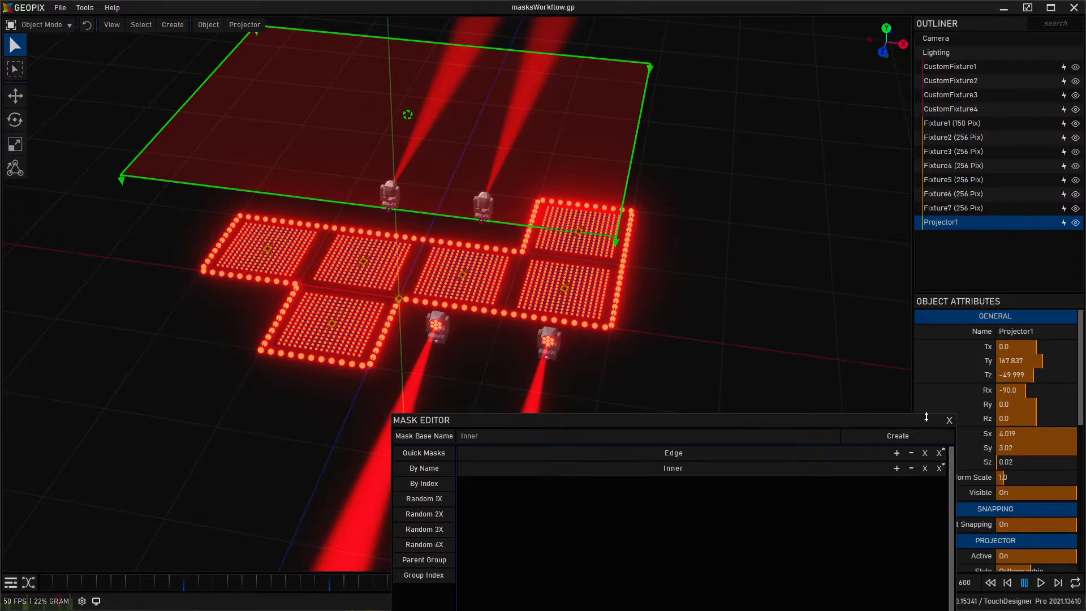
pyautogui.click(948, 423)
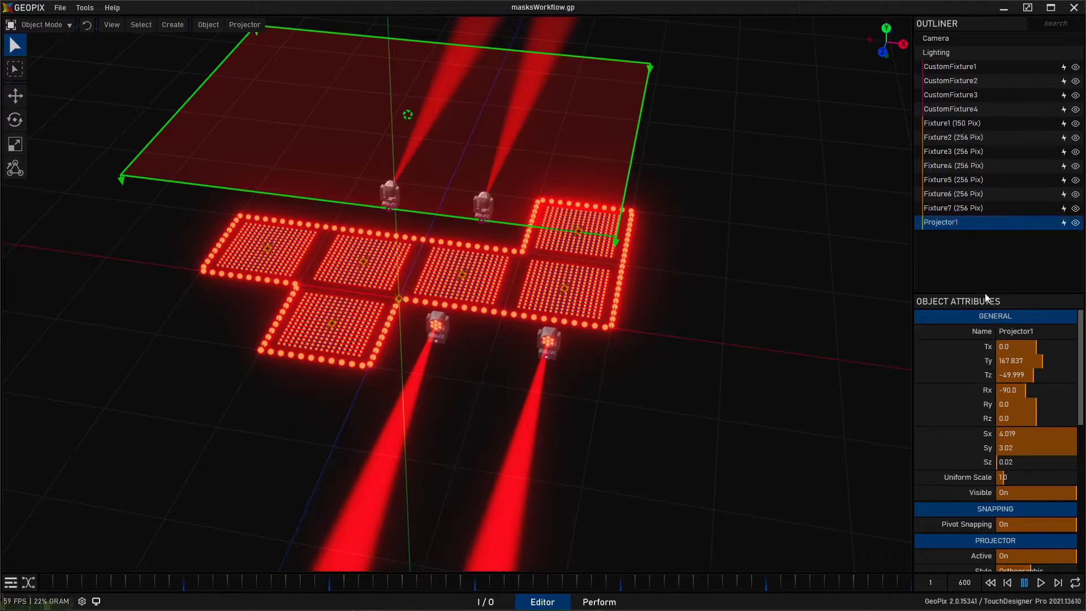
pyautogui.click(1057, 331)
pyautogui.press('BackSpace')
pyautogui.write('_Inner')
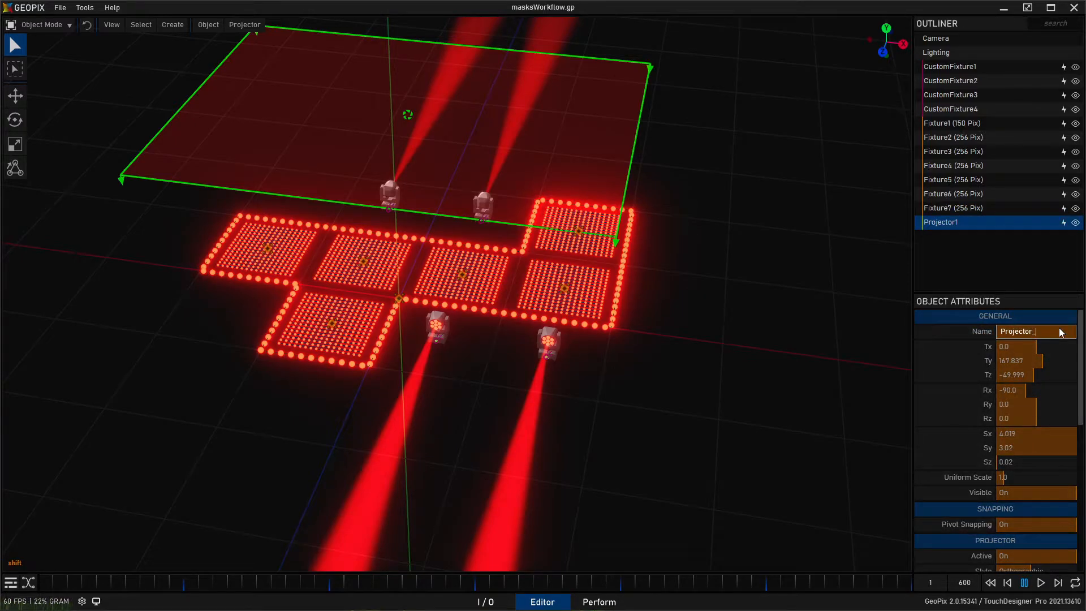
pyautogui.press('Return')
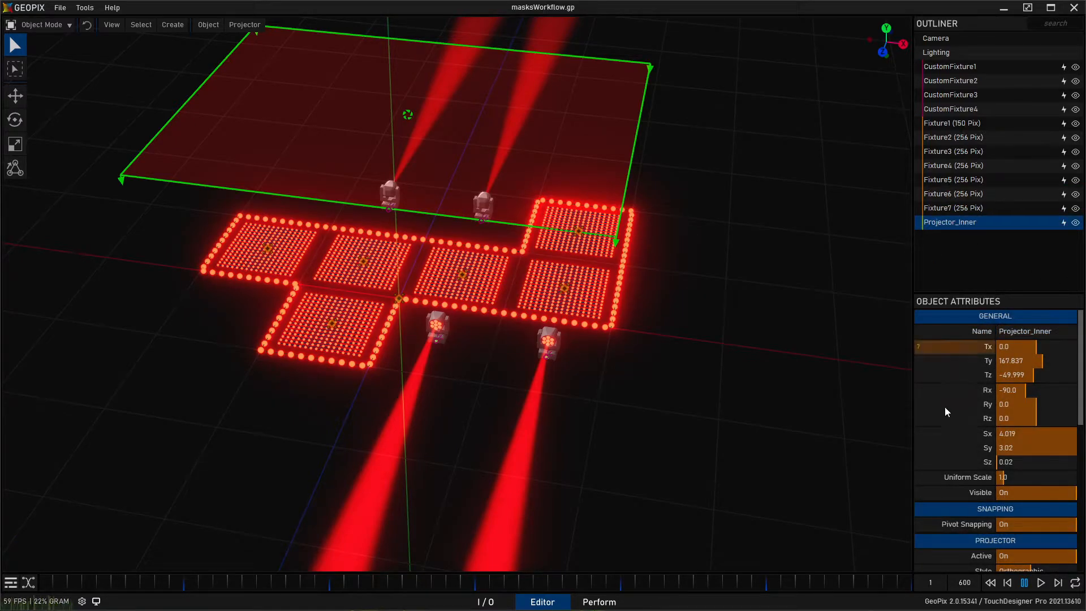
# - Examine the texture, routing and channel mask attributes of Projector_Inner
pyautogui.scroll(-4, 950, 430)
pyautogui.scroll(-4, 951, 432)
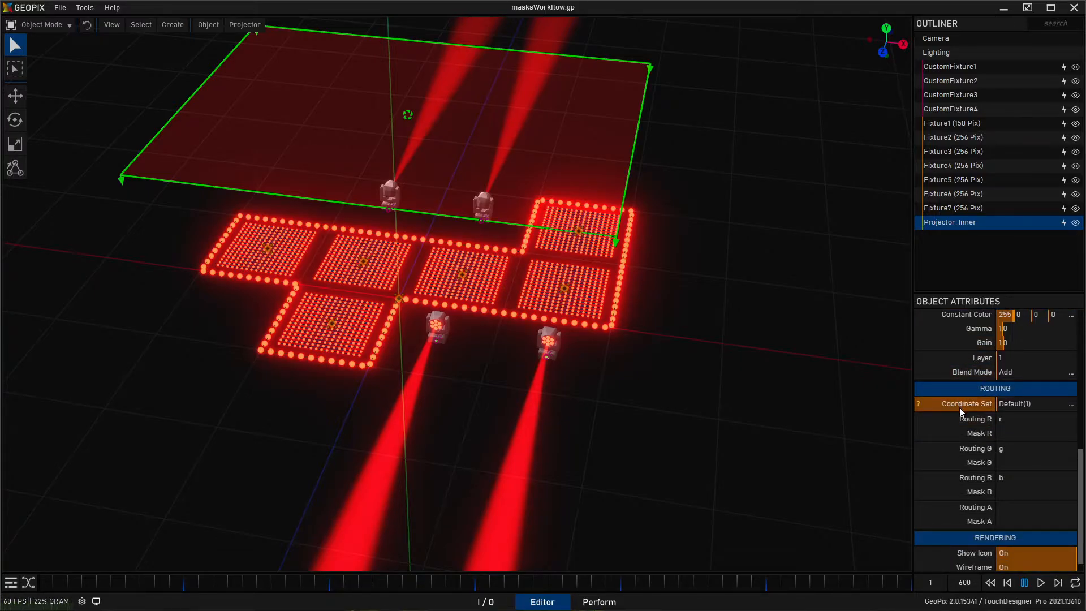
pyautogui.moveTo(758, 318); pyautogui.dragTo(753, 358, button='middle')
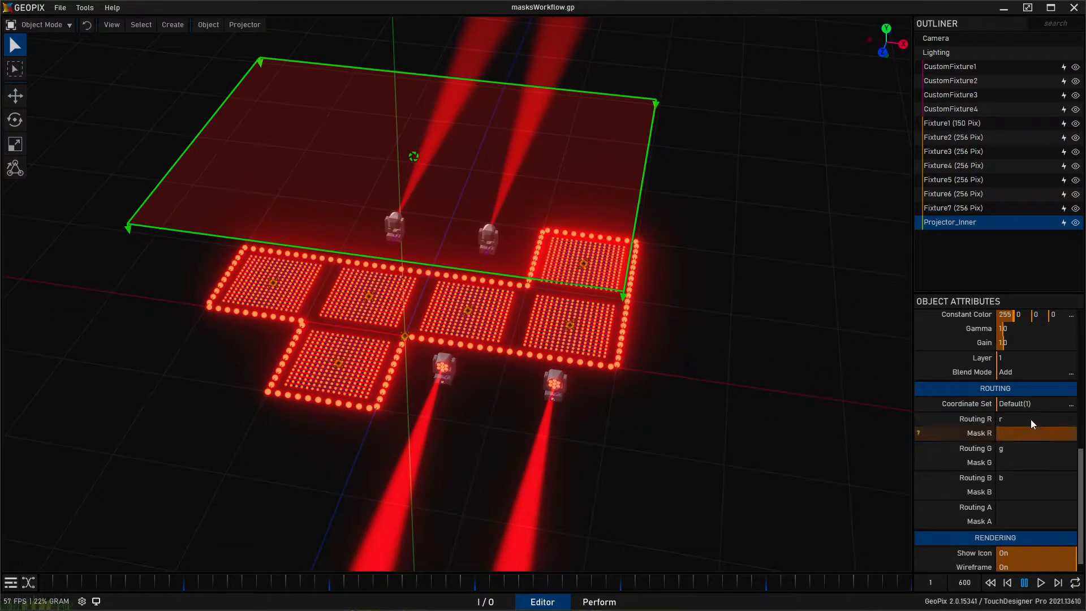
pyautogui.scroll(1, 961, 367)
pyautogui.moveTo(1010, 322)
pyautogui.mouseDown()
pyautogui.moveTo(971, 325)
pyautogui.moveTo(1036, 324)
pyautogui.moveTo(1006, 324)
pyautogui.moveTo(1023, 325)
pyautogui.mouseUp()
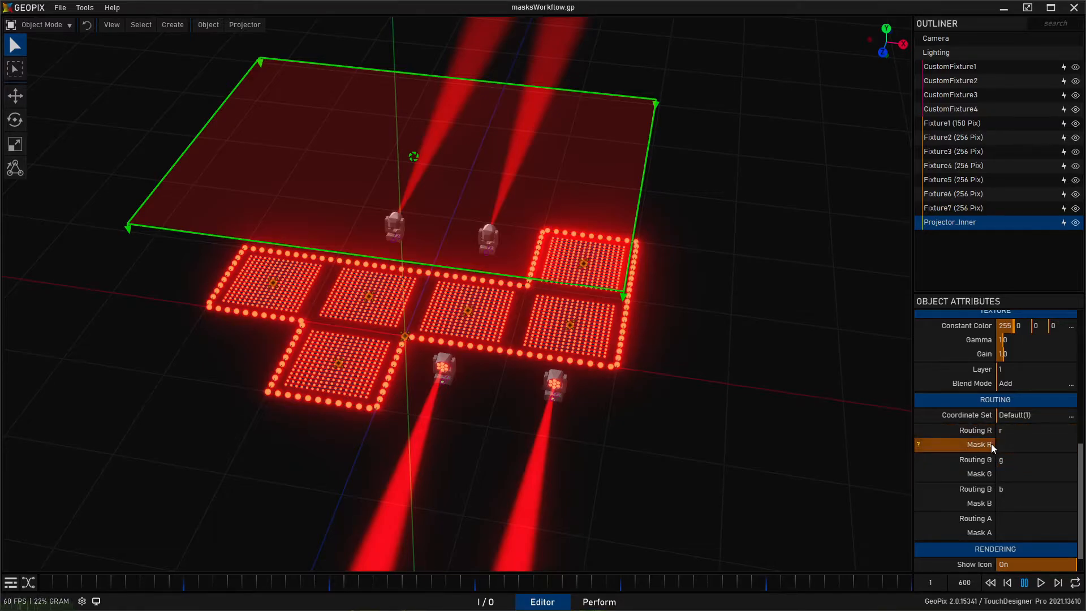
# - Review the mask names in the Mask Editor for Fixture5, then close the editor
pyautogui.click(371, 300)
pyautogui.click(240, 24)
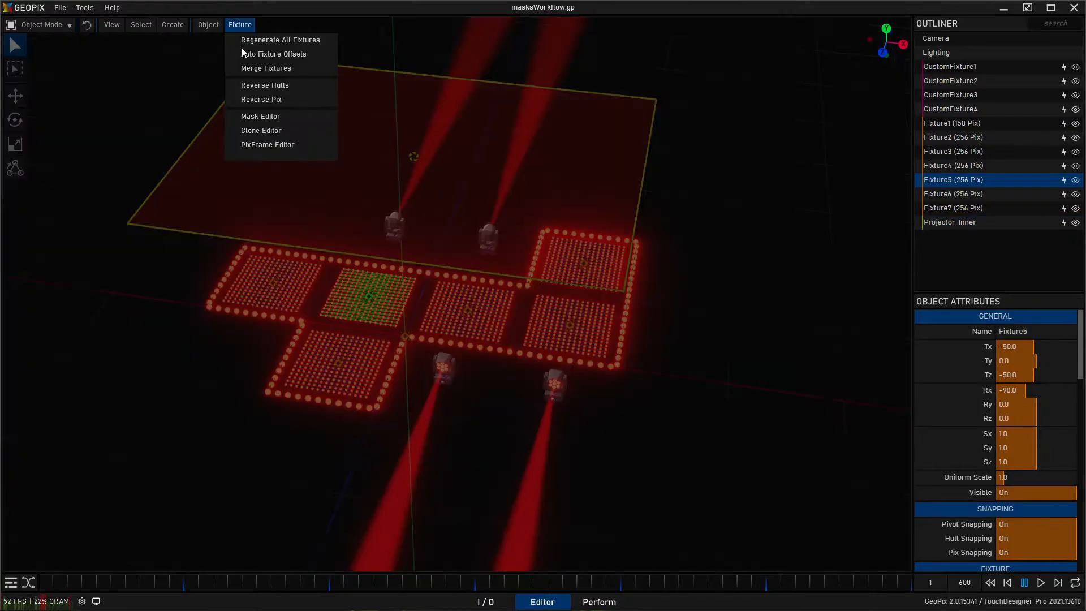
pyautogui.click(260, 115)
pyautogui.moveTo(317, 112); pyautogui.dragTo(301, 308)
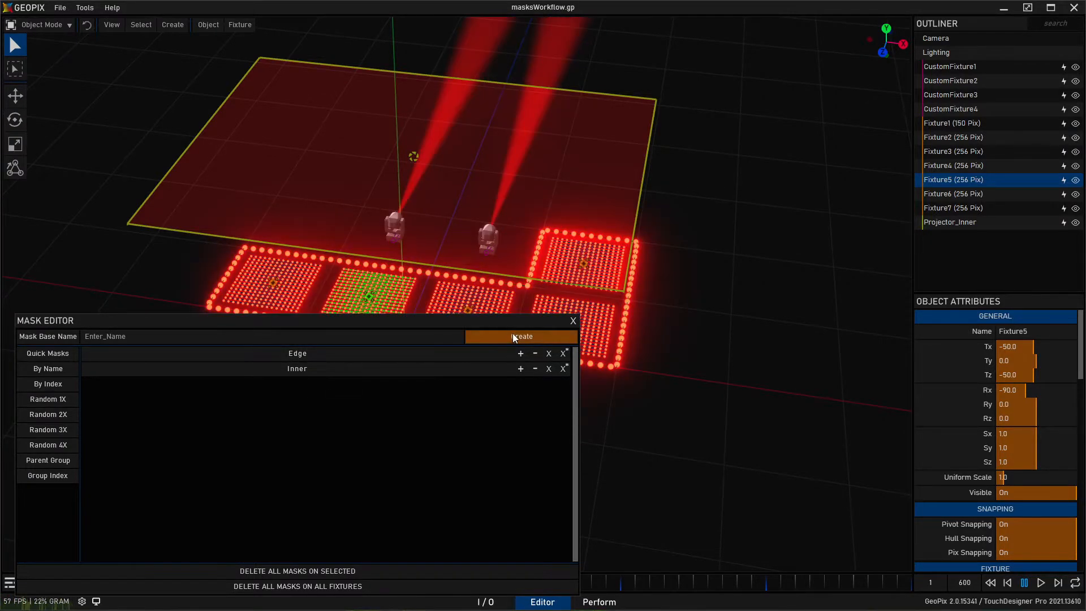
pyautogui.click(573, 322)
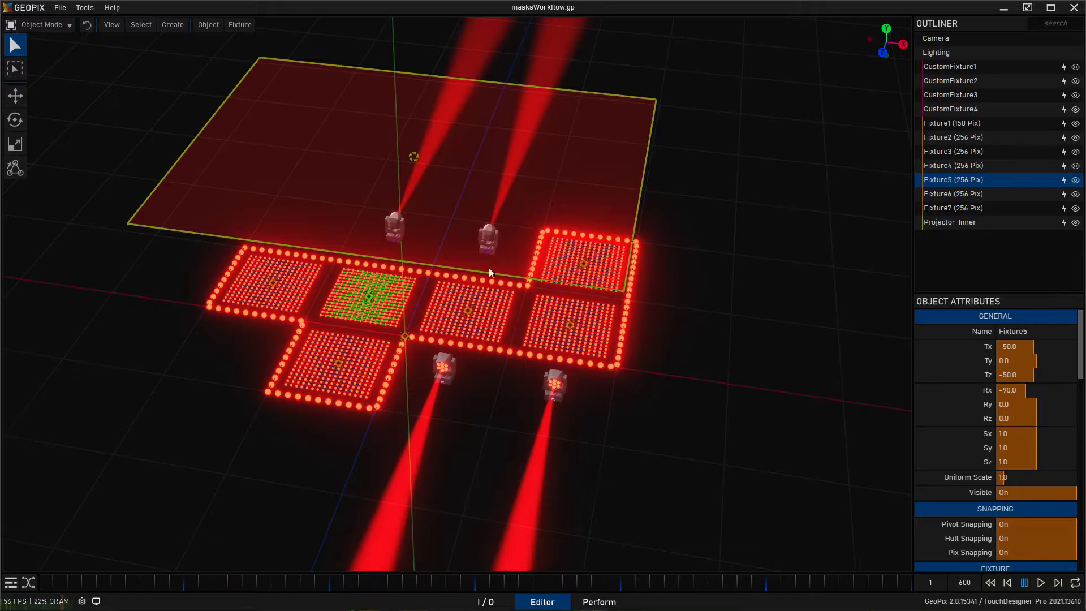
# - Set Mask R of Projector_Inner to Inner and test it with a temporary green value in the constant color
pyautogui.click(978, 222)
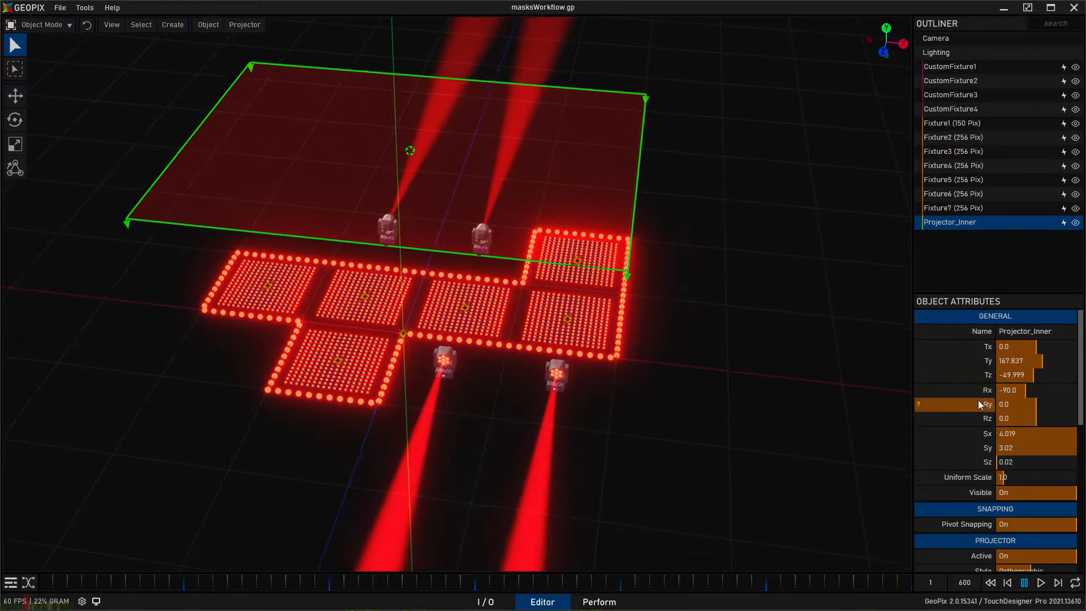
pyautogui.scroll(-5, 979, 400)
pyautogui.scroll(-2, 961, 398)
pyautogui.click(1004, 433)
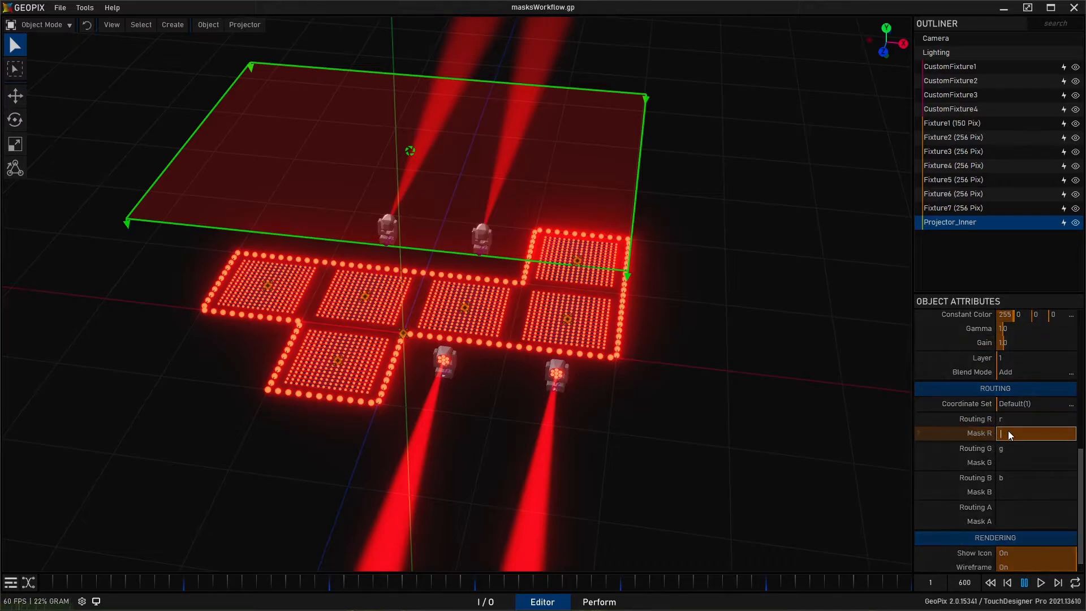
pyautogui.write('Inner')
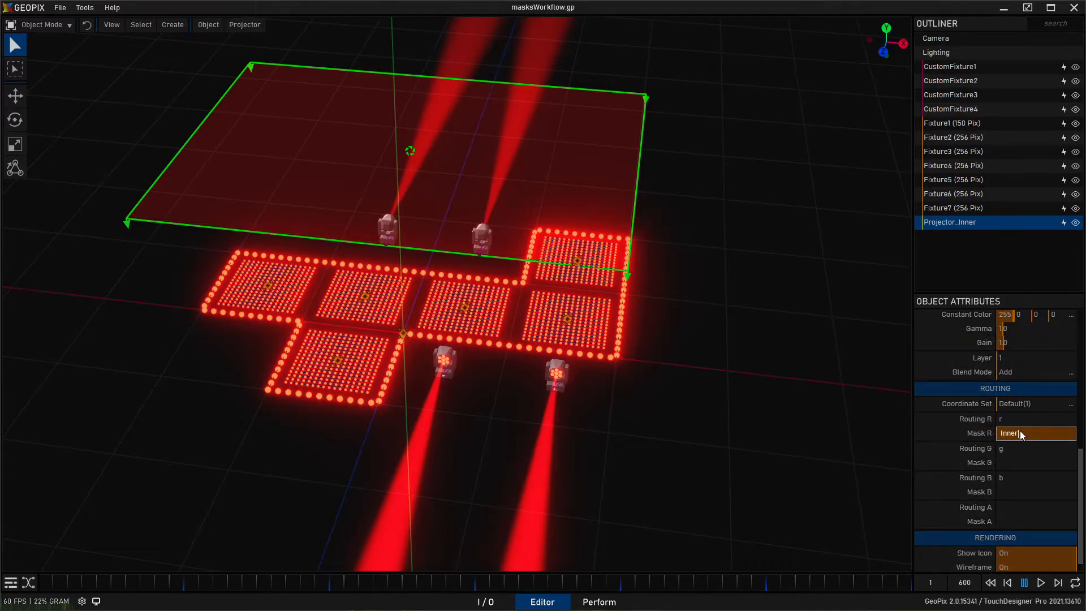
pyautogui.press('Return')
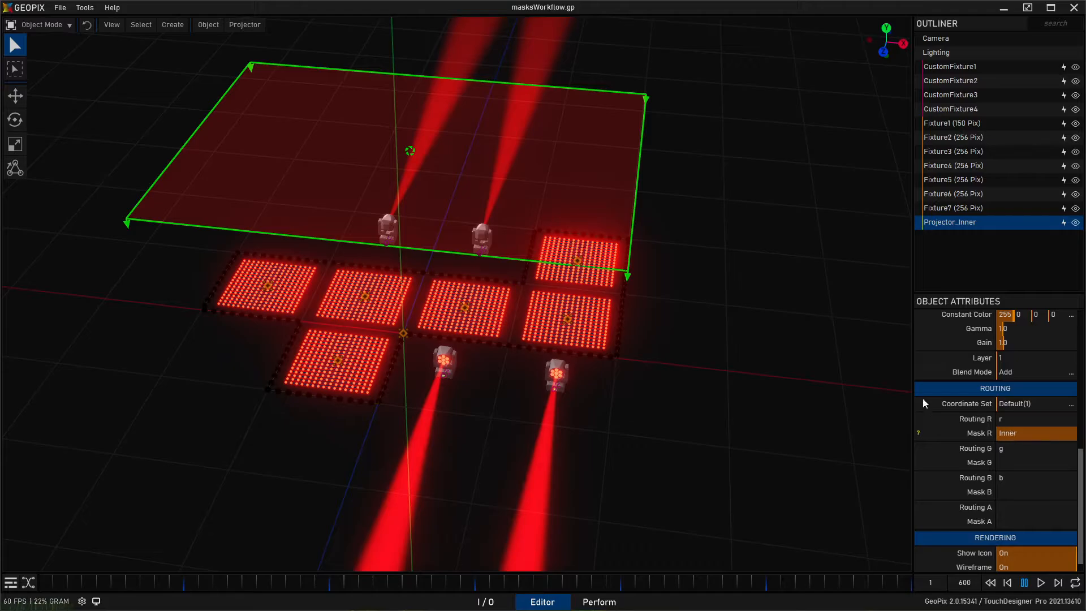
pyautogui.moveTo(1018, 315)
pyautogui.mouseDown()
pyautogui.moveTo(1032, 315)
pyautogui.moveTo(1023, 318)
pyautogui.mouseUp()
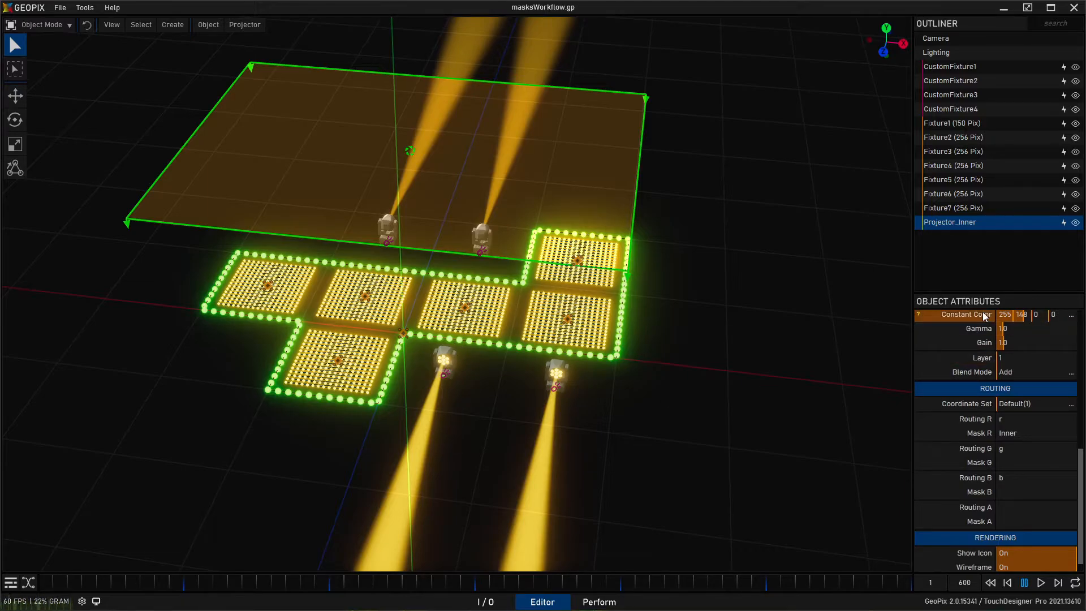
pyautogui.moveTo(1020, 314); pyautogui.dragTo(976, 324)
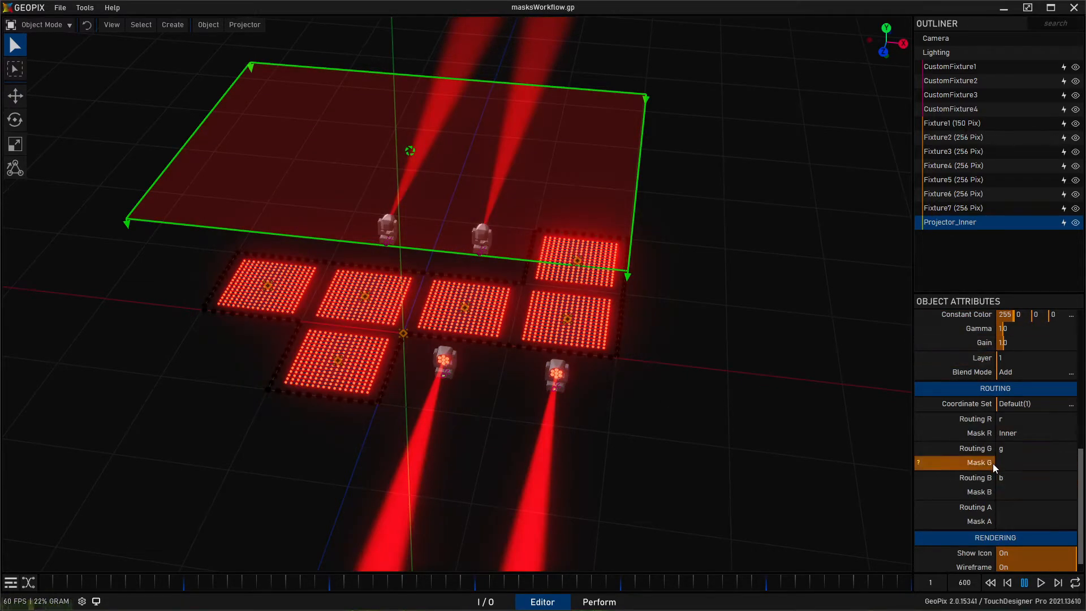
# - Set Mask G and Mask B of Projector_Inner to Inner
pyautogui.click(1040, 464)
pyautogui.write('Inner')
pyautogui.press('Return')
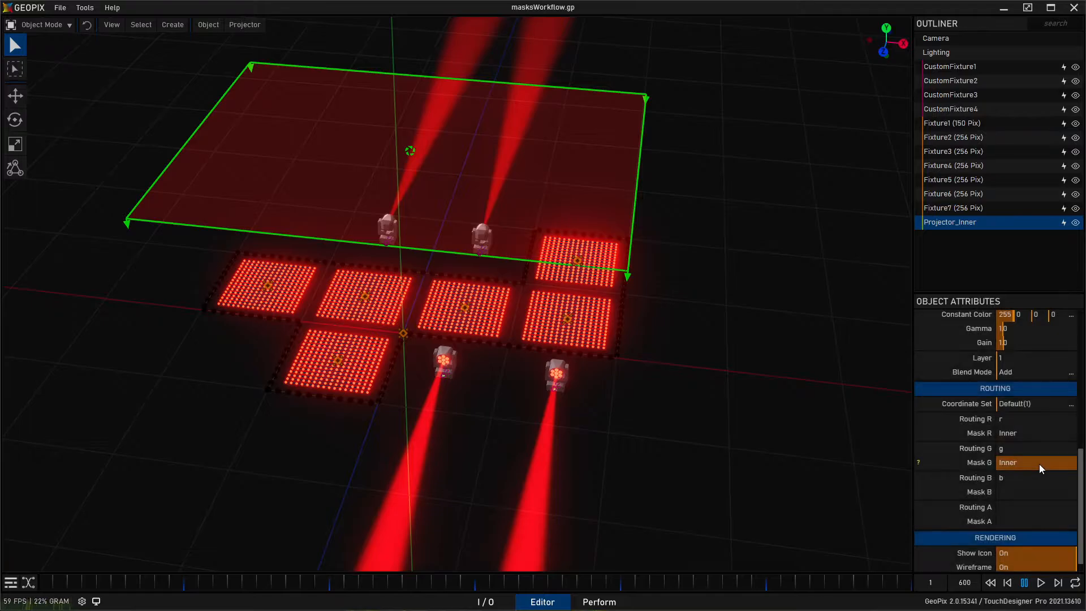
pyautogui.click(998, 492)
pyautogui.write('In')
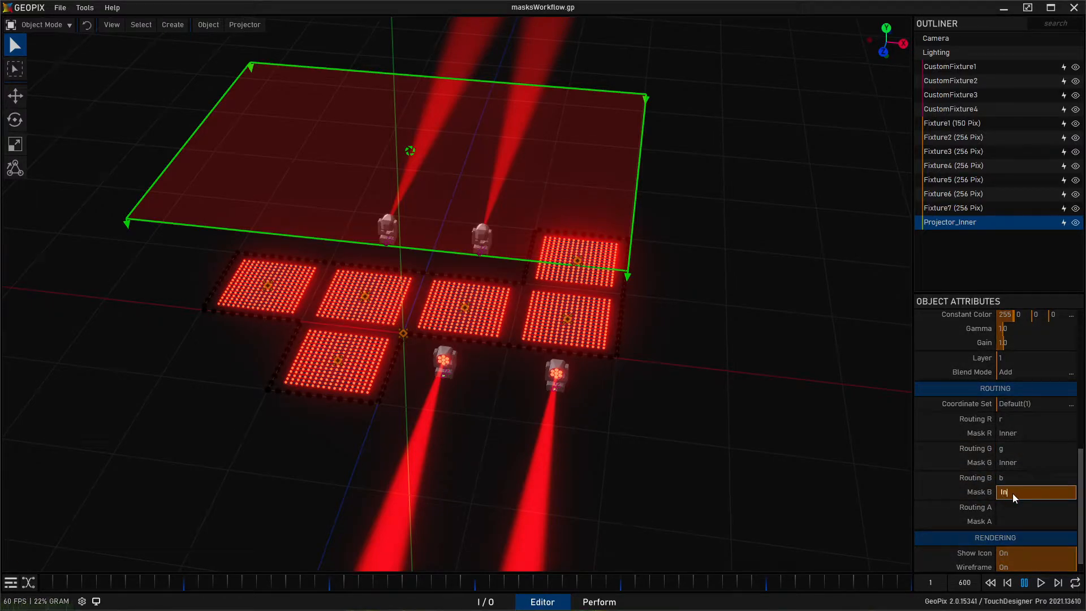
pyautogui.write('ner')
pyautogui.press('Return')
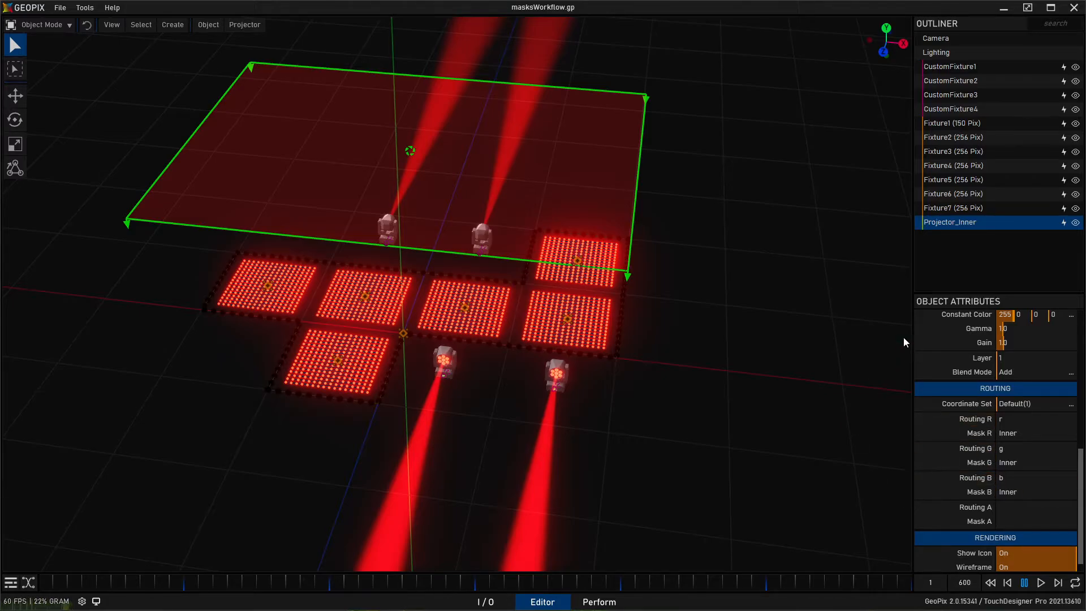
# - Test Projector_Inner with a blue constant color, clear it, and set the red component to 189
pyautogui.moveTo(1020, 314); pyautogui.dragTo(816, 315)
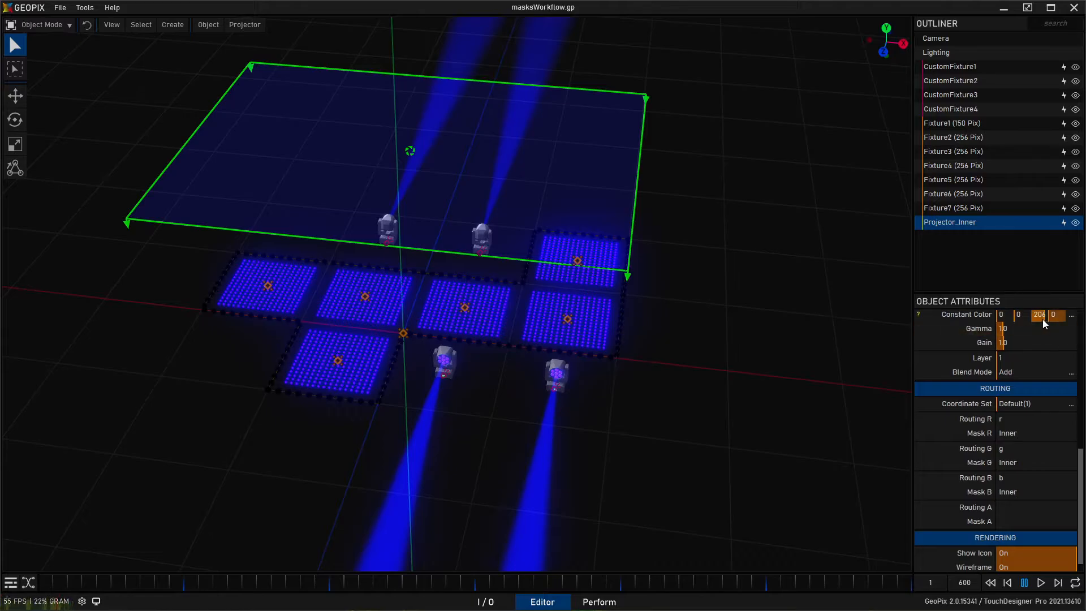
pyautogui.moveTo(1042, 317); pyautogui.dragTo(872, 374)
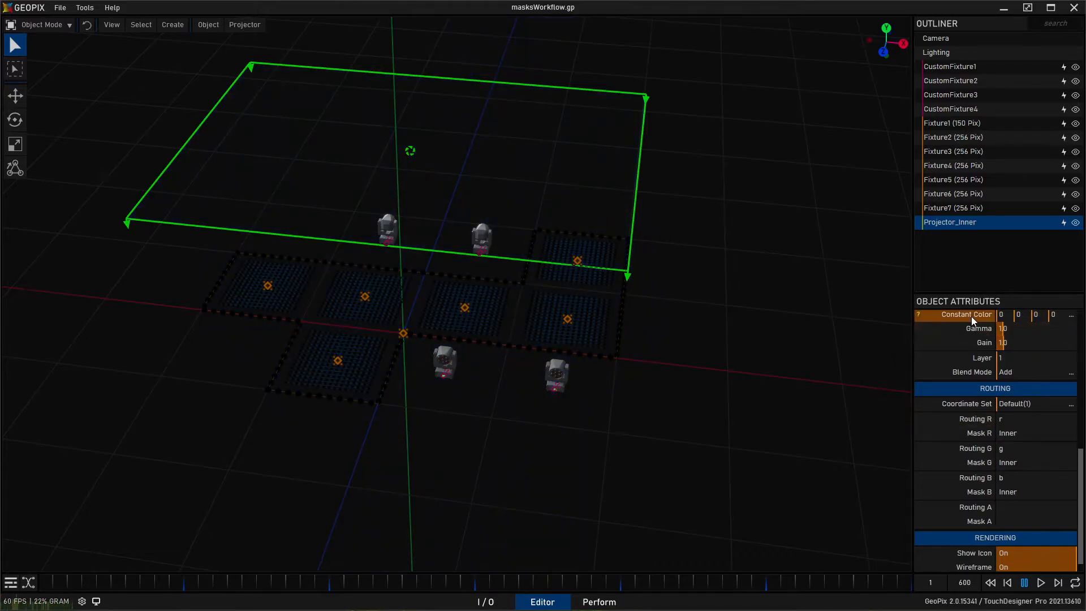
pyautogui.keyDown('alt'); pyautogui.moveTo(540, 301); pyautogui.dragTo(564, 302); pyautogui.keyUp('alt')
pyautogui.moveTo(1004, 314); pyautogui.dragTo(1012, 315)
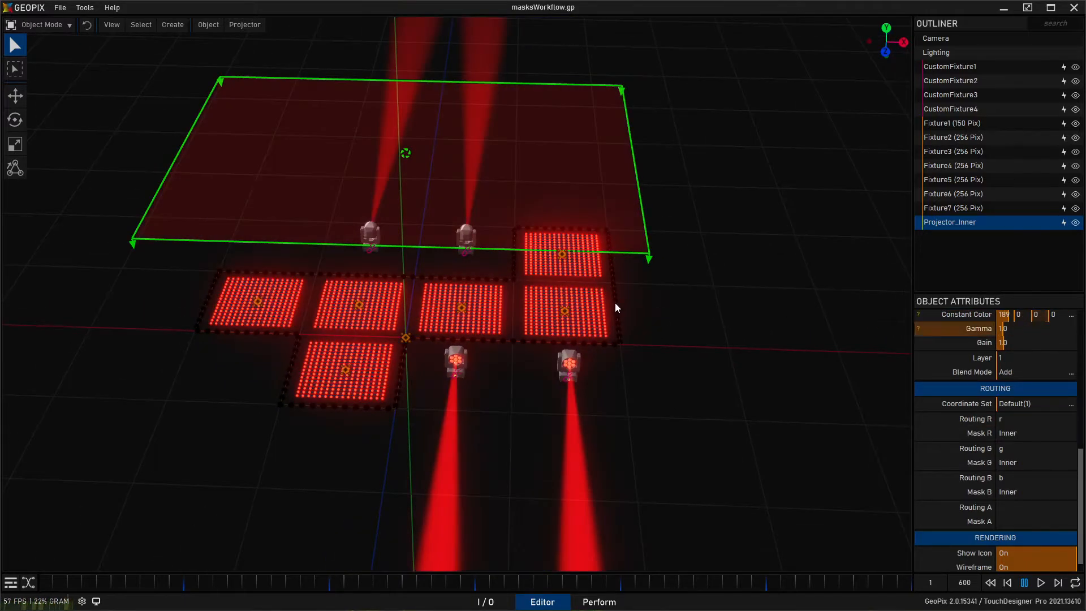
# - Duplicate Projector_Inner and raise the copy above the original to a Ty of about 257.8
pyautogui.keyDown('alt'); pyautogui.moveTo(587, 262); pyautogui.dragTo(599, 337, button='middle'); pyautogui.keyUp('alt')
pyautogui.keyDown('alt'); pyautogui.moveTo(599, 338); pyautogui.dragTo(585, 340); pyautogui.keyUp('alt')
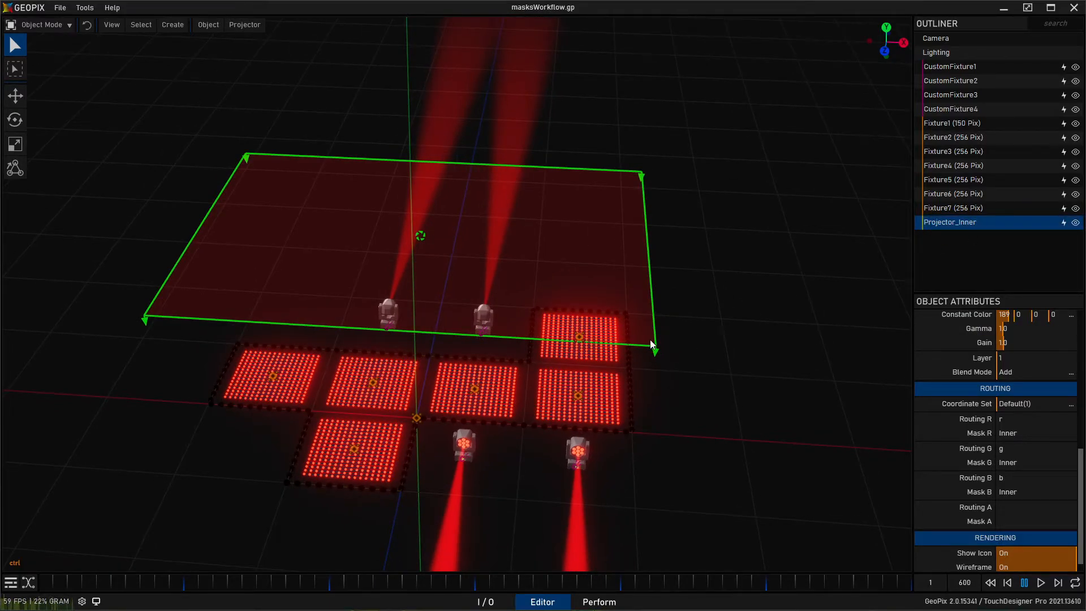
pyautogui.hotkey('ctrl', 'd')
pyautogui.moveTo(419, 145); pyautogui.dragTo(576, 97)
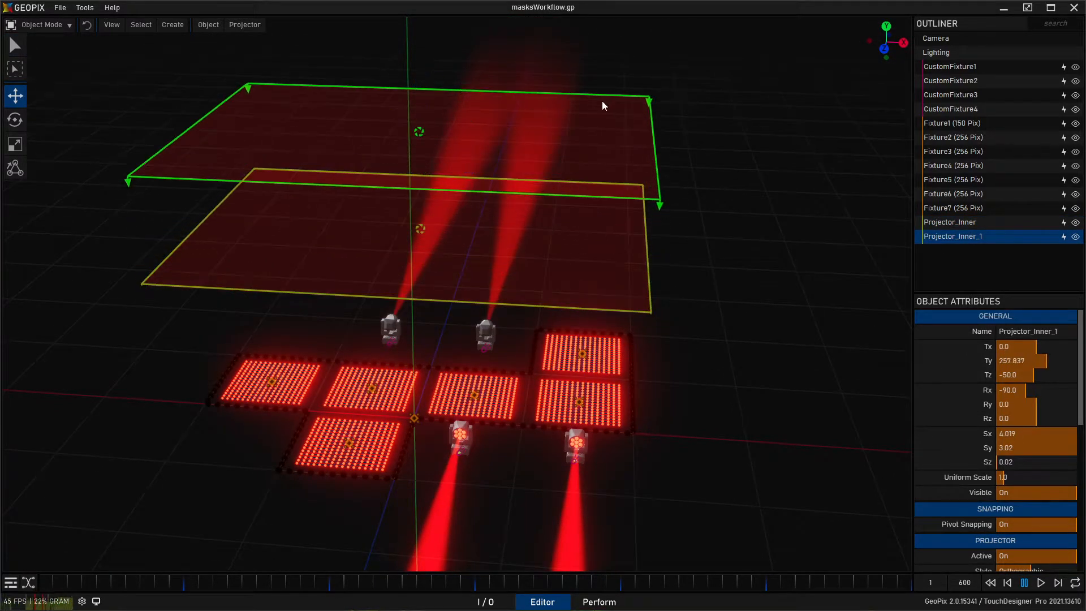
# - Rename the duplicated projector to Projector_Edge
pyautogui.click(1067, 337)
pyautogui.click(1063, 336)
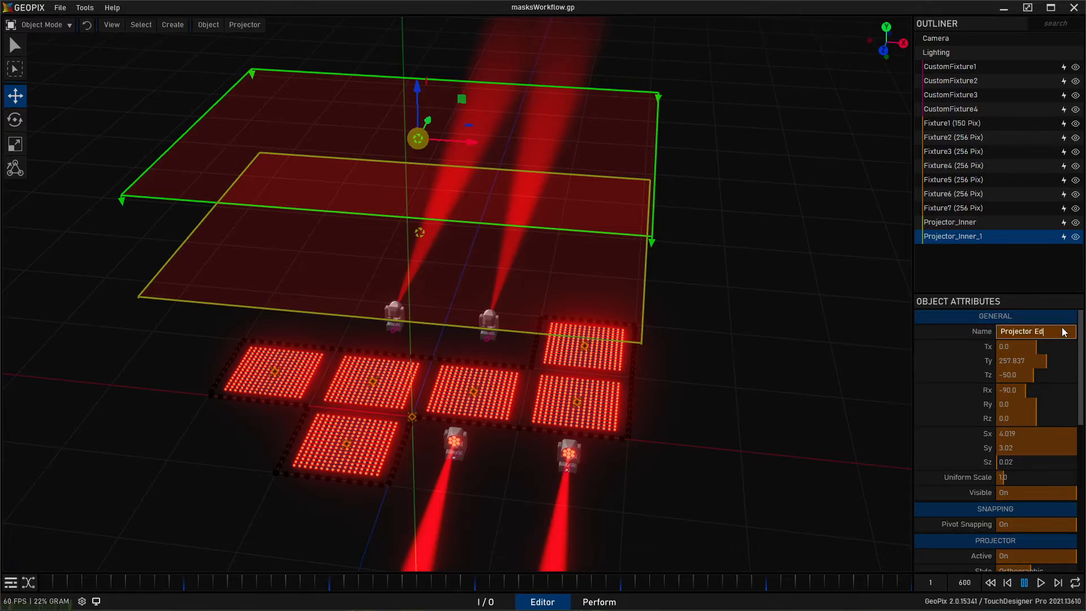
pyautogui.press('Return')
# - Change the constant color of Projector_Edge to blue, with red at 0 and blue at 222
pyautogui.moveTo(597, 280); pyautogui.dragTo(642, 243, button='middle')
pyautogui.scroll(-5, 980, 447)
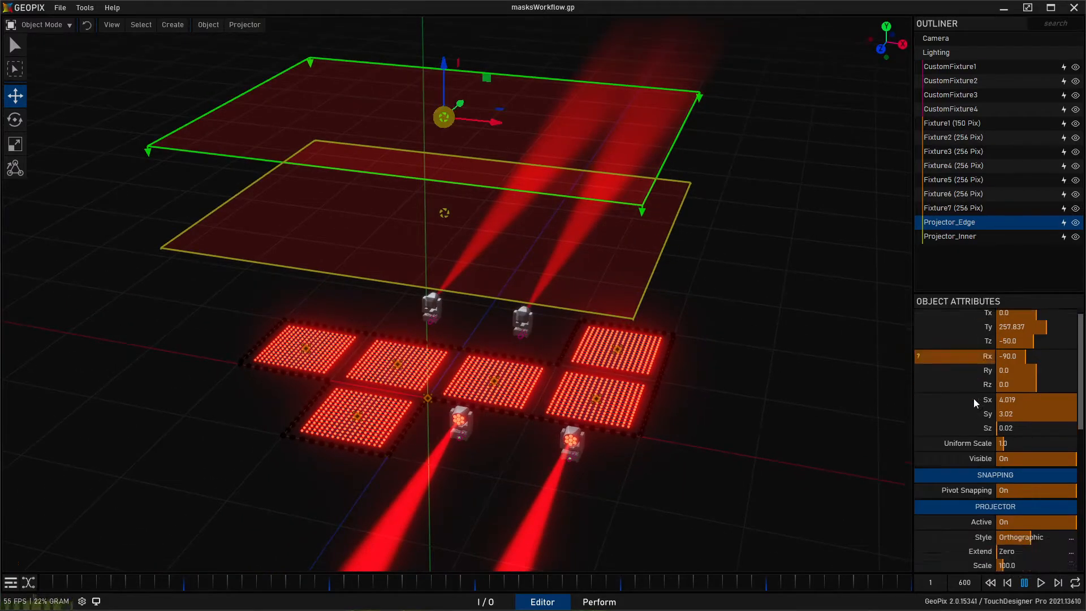
pyautogui.moveTo(1004, 497); pyautogui.dragTo(1046, 498)
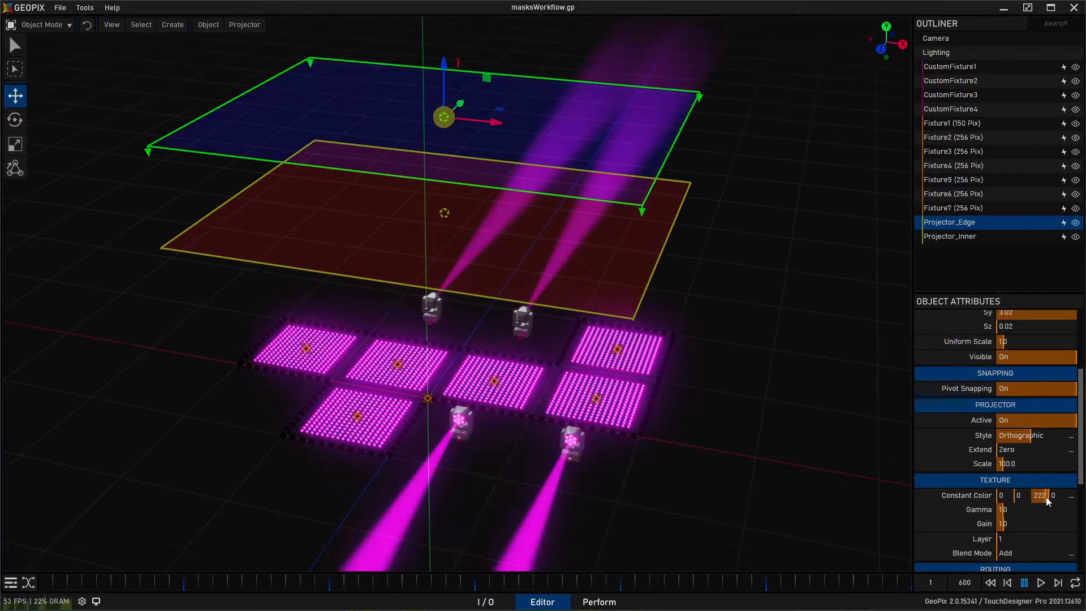
# - Clear the Inner mask from Mask R, Mask G and Mask B of Projector_Edge
pyautogui.scroll(-5, 961, 495)
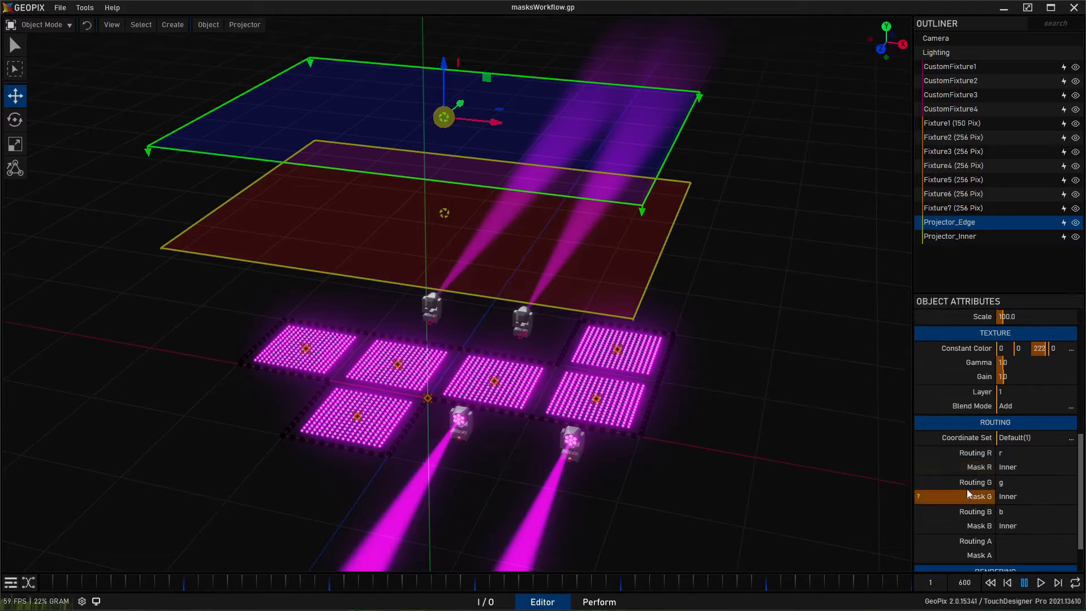
pyautogui.rightClick(979, 497)
pyautogui.rightClick(986, 526)
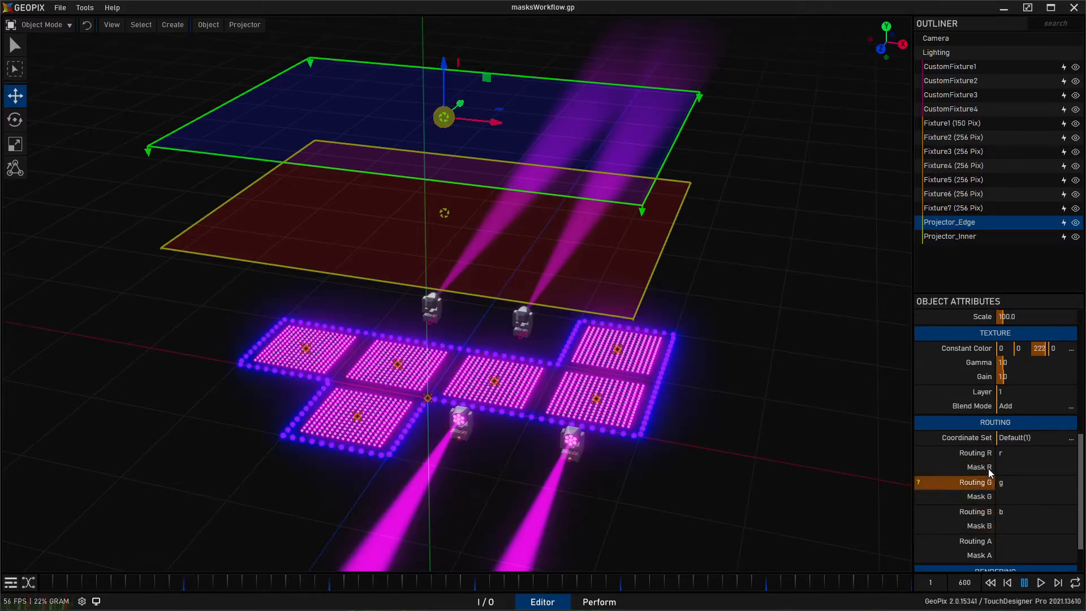
# - Set Mask R, Mask G and Mask B of Projector_Edge to Edge
pyautogui.click(1023, 467)
pyautogui.write('Edge')
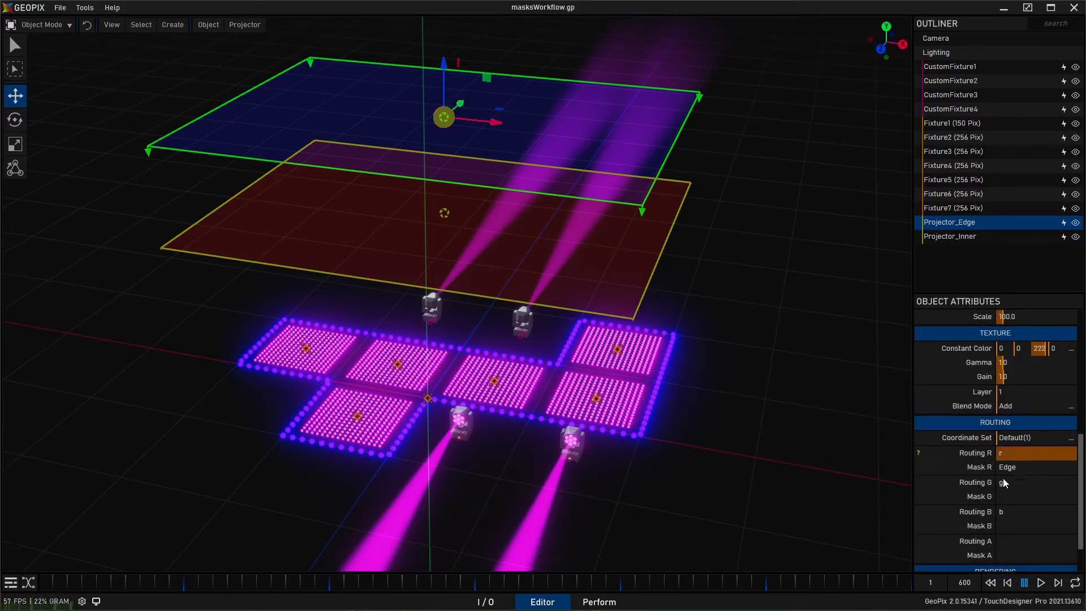
pyautogui.click(1003, 497)
pyautogui.write('Edge')
pyautogui.click(1017, 525)
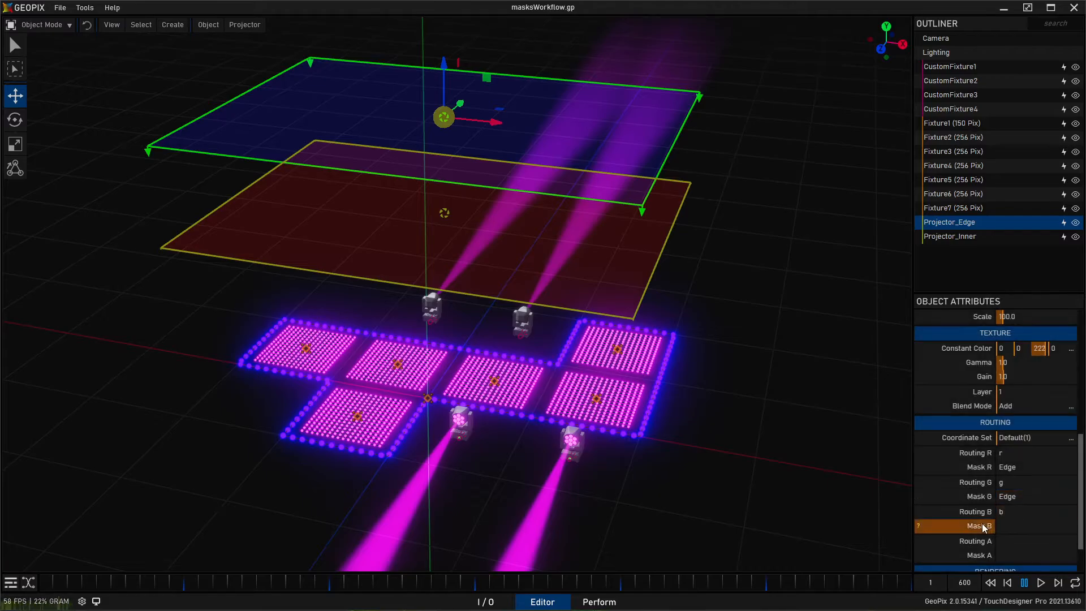
pyautogui.write('Edge')
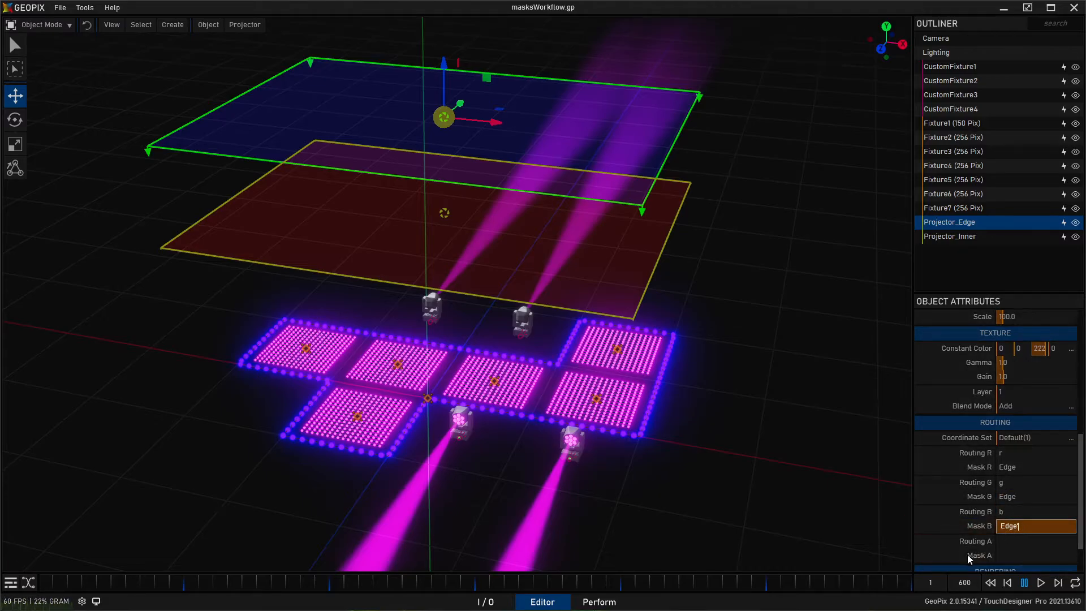
pyautogui.click(973, 554)
pyautogui.click(1016, 528)
pyautogui.write('Edge')
pyautogui.press('Return')
# - Examine the masked fixtures in the scene along with the routing and constant color attributes of Projector_Edge
pyautogui.keyDown('alt'); pyautogui.moveTo(627, 284); pyautogui.dragTo(512, 322); pyautogui.keyUp('alt')
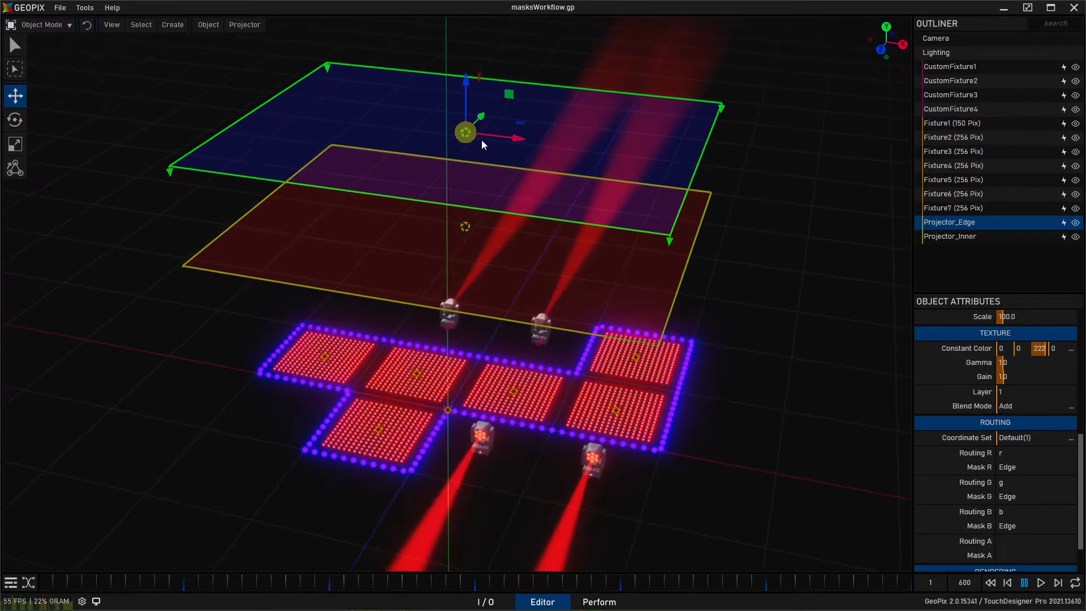
pyautogui.press('q')
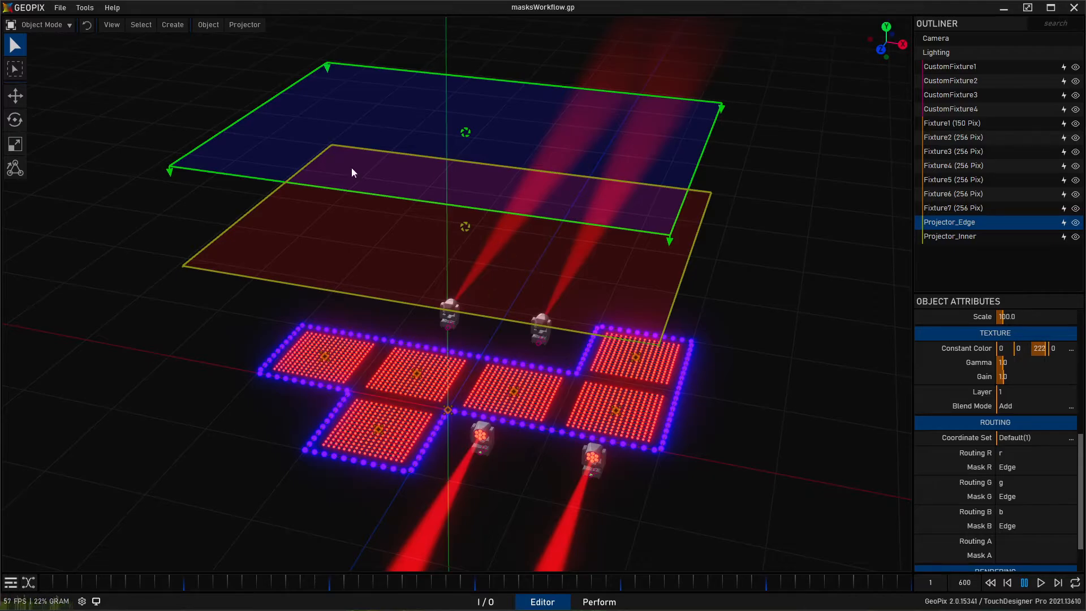
pyautogui.scroll(-2, 958, 362)
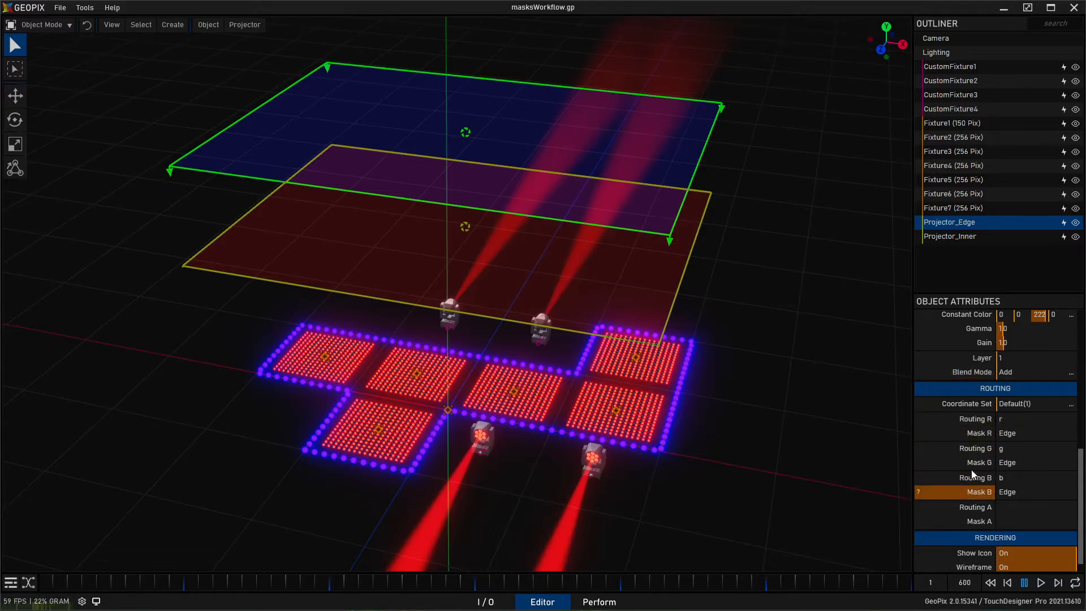
pyautogui.scroll(4, 924, 400)
pyautogui.moveTo(1041, 394)
pyautogui.mouseDown()
pyautogui.moveTo(1023, 393)
pyautogui.moveTo(1050, 391)
pyautogui.moveTo(1031, 392)
pyautogui.moveTo(1040, 386)
pyautogui.mouseUp()
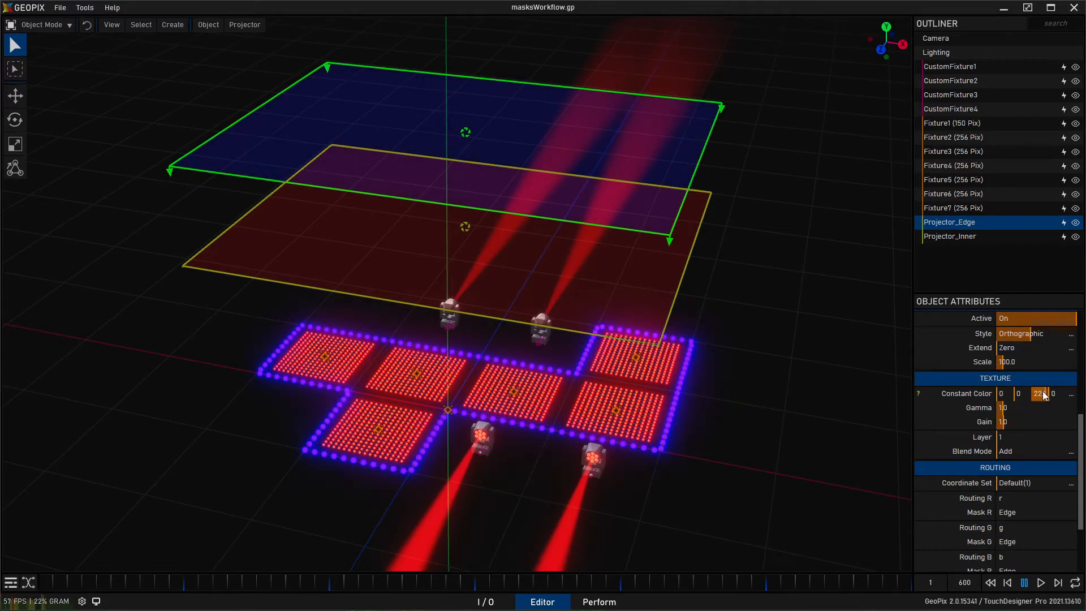
pyautogui.keyDown('alt'); pyautogui.moveTo(409, 336); pyautogui.dragTo(565, 484); pyautogui.keyUp('alt')
# - Open the I/O node graph and show the 3D scene behind the Macro_2 node
pyautogui.click(490, 602)
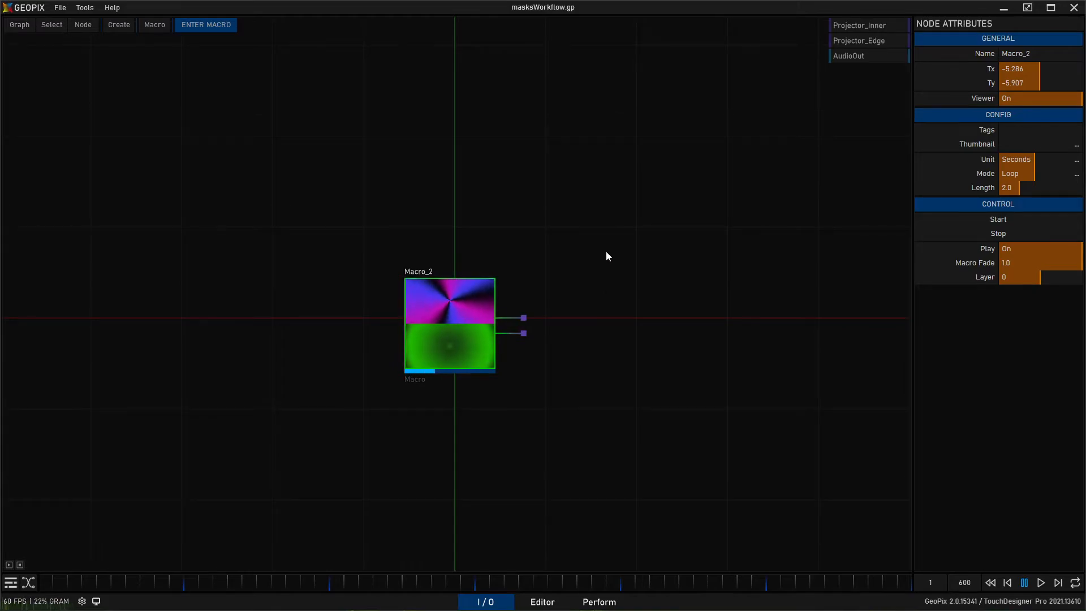
pyautogui.scroll(1, 554, 294)
pyautogui.scroll(1, 552, 297)
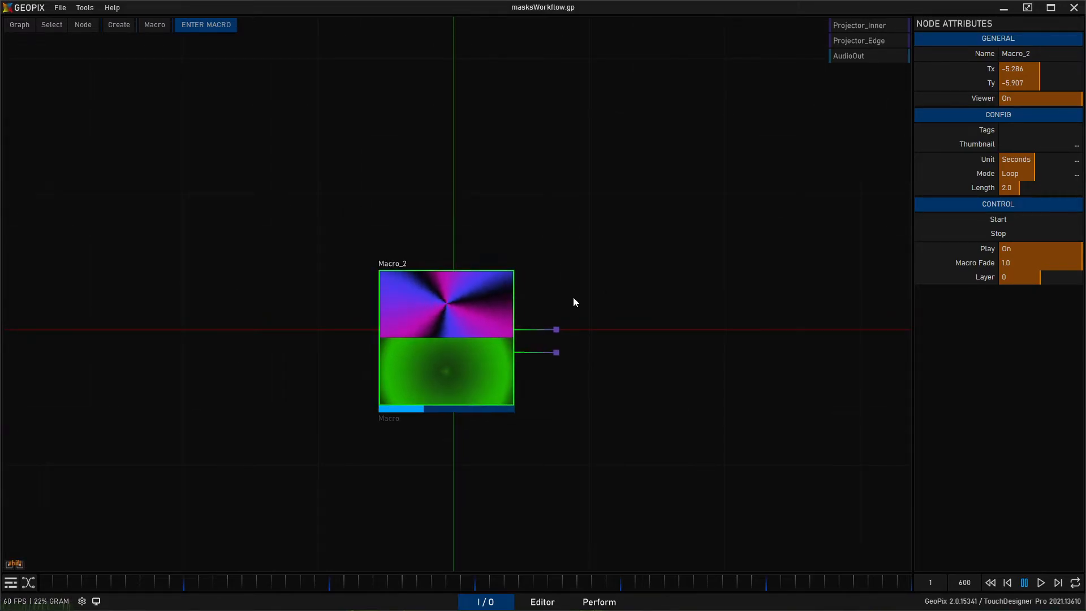
pyautogui.press('b')
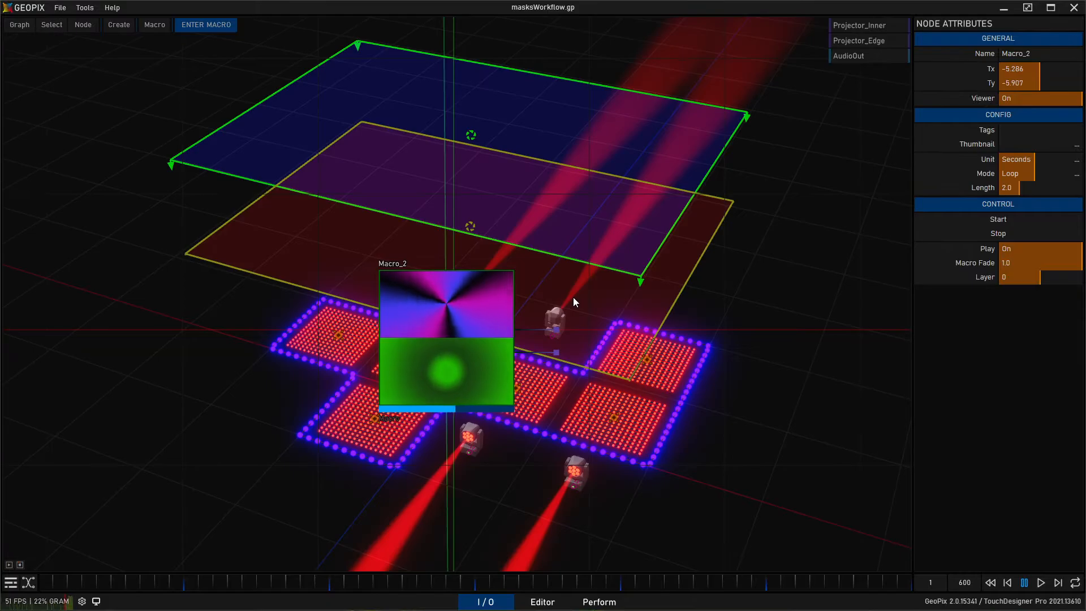
# - Return to the Editor, select Projector_Edge and Projector_Inner together, and reset their constant color to 0
pyautogui.click(547, 604)
pyautogui.keyDown('shift'); pyautogui.click(954, 239); pyautogui.keyUp('shift')
pyautogui.scroll(-3, 956, 446)
pyautogui.click(977, 529)
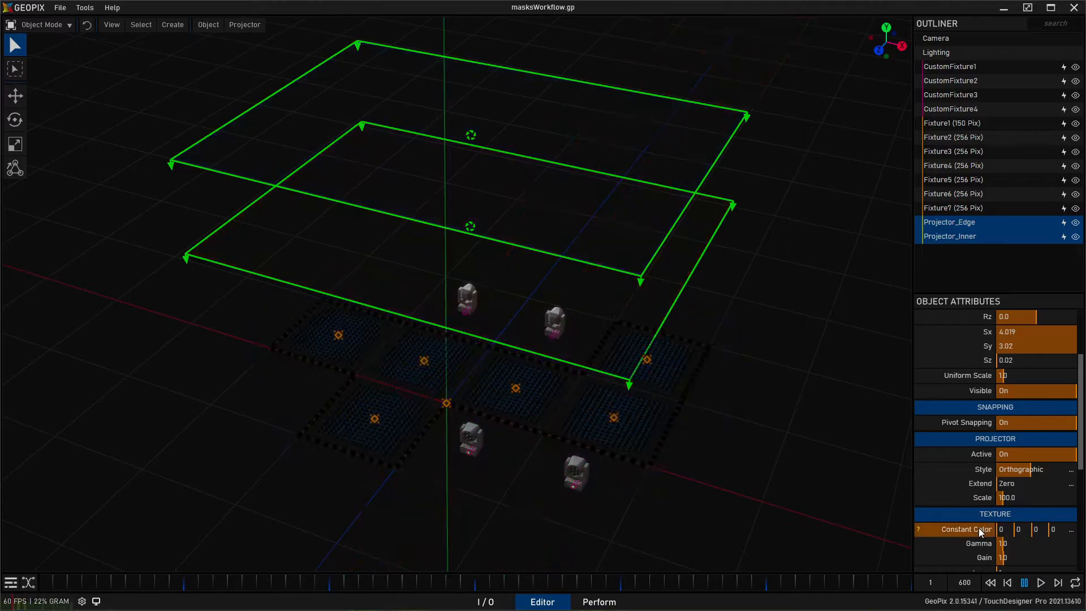
# - In the I/O graph, connect the first texture output of Macro_2 to Projector_Edge
pyautogui.click(498, 602)
pyautogui.click(411, 321)
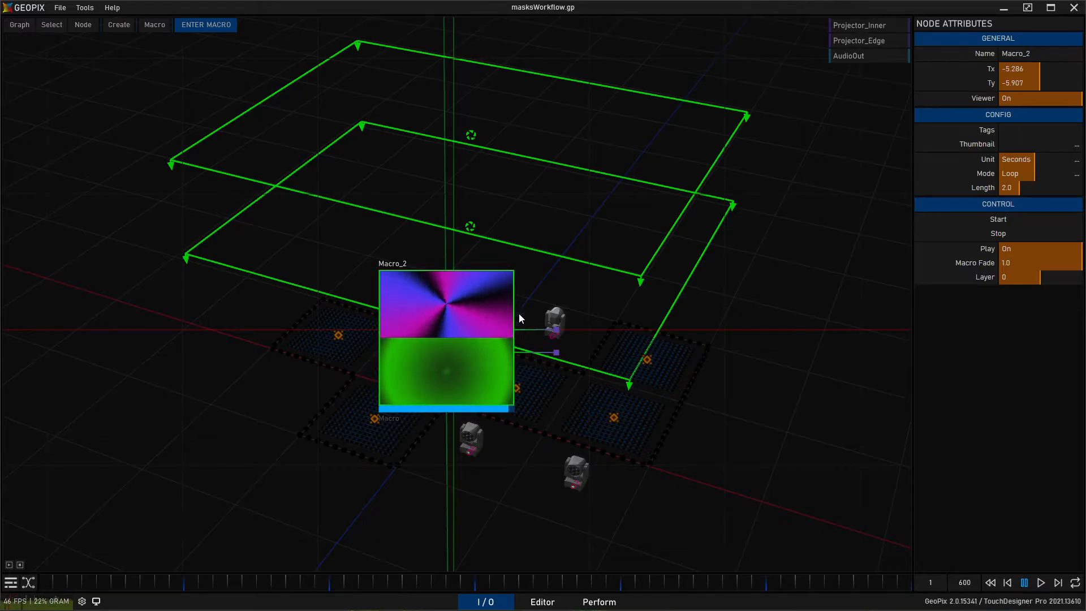
pyautogui.click(832, 42)
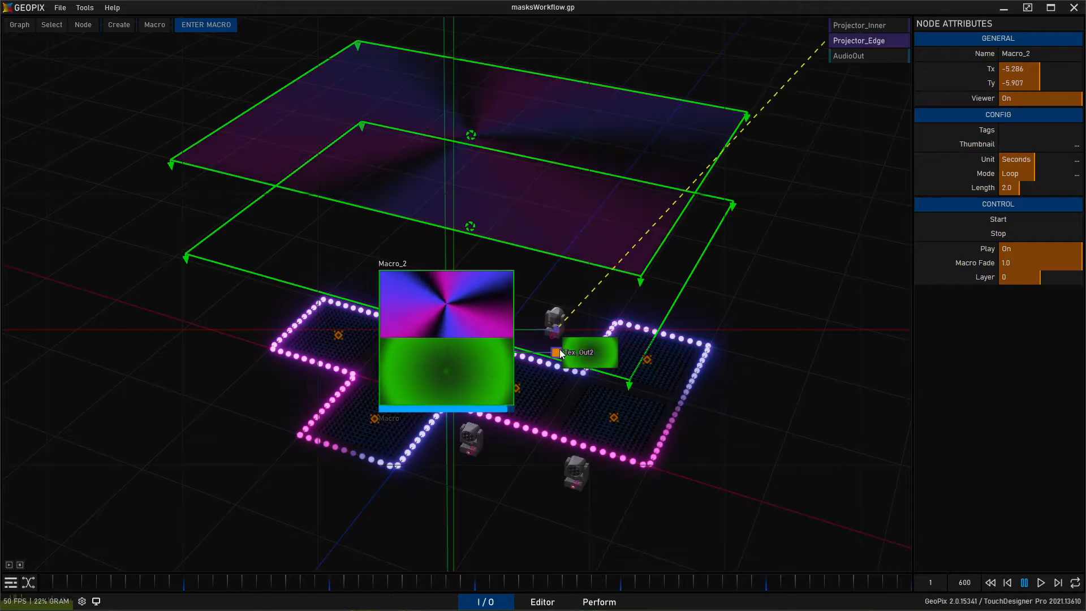
# - Connect the second texture output of Macro_2 to Projector_Inner and view the projections on the fixtures in the Editor
pyautogui.click(868, 25)
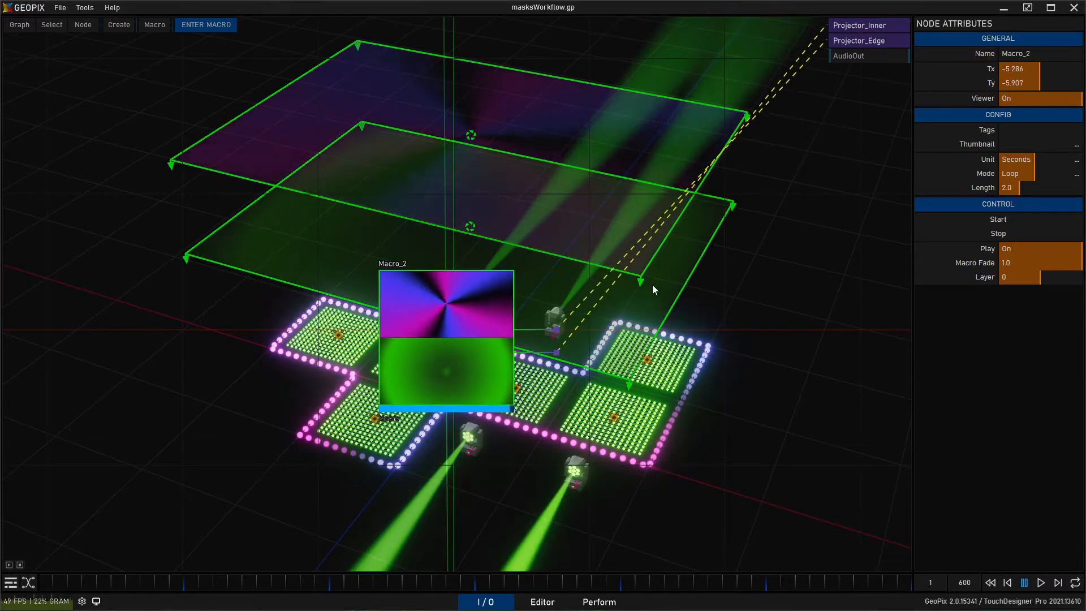
pyautogui.moveTo(625, 315); pyautogui.dragTo(379, 321, button='middle')
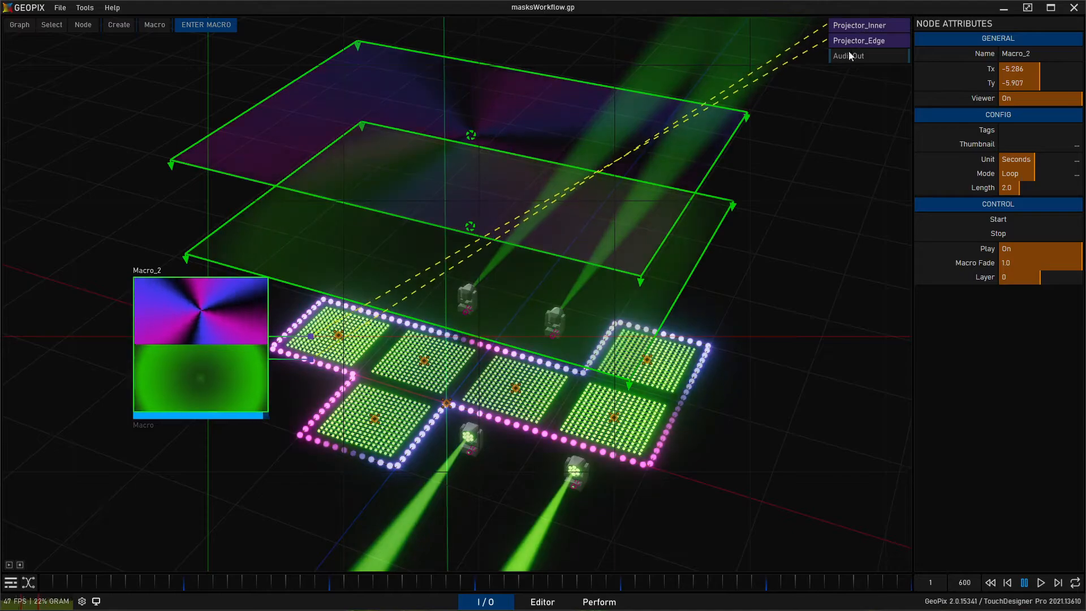
pyautogui.click(543, 602)
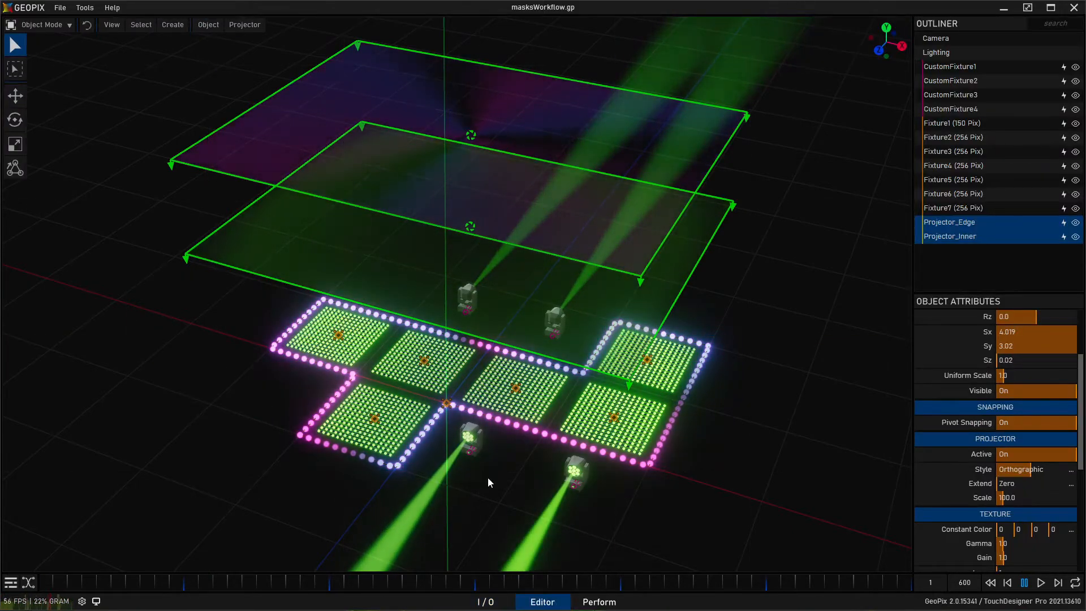
pyautogui.keyDown('alt'); pyautogui.moveTo(375, 289); pyautogui.dragTo(483, 357); pyautogui.keyUp('alt')
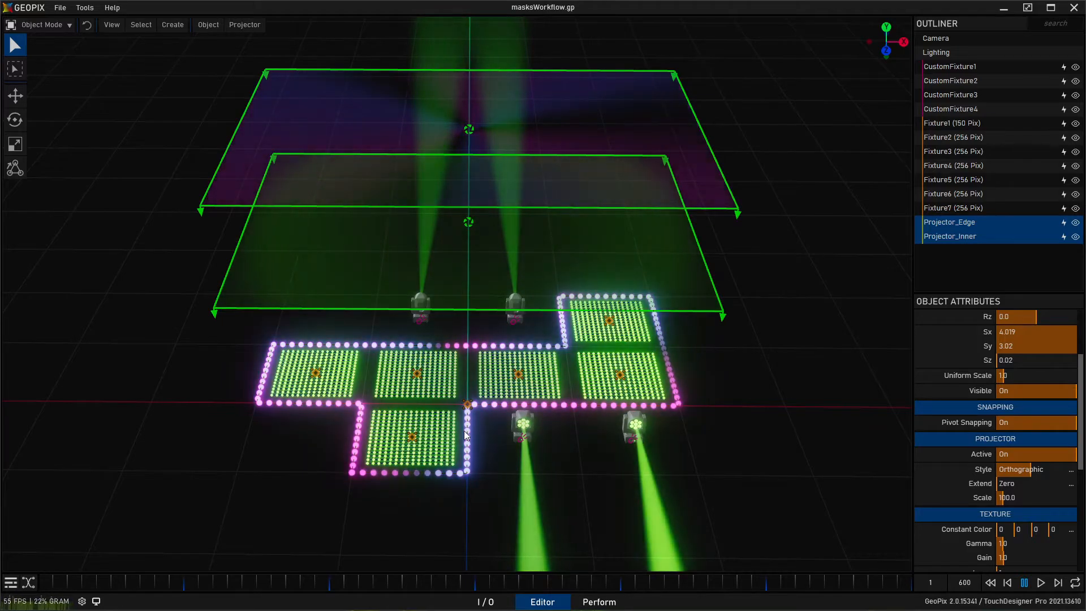
pyautogui.keyDown('alt'); pyautogui.moveTo(402, 218); pyautogui.dragTo(466, 238); pyautogui.keyUp('alt')
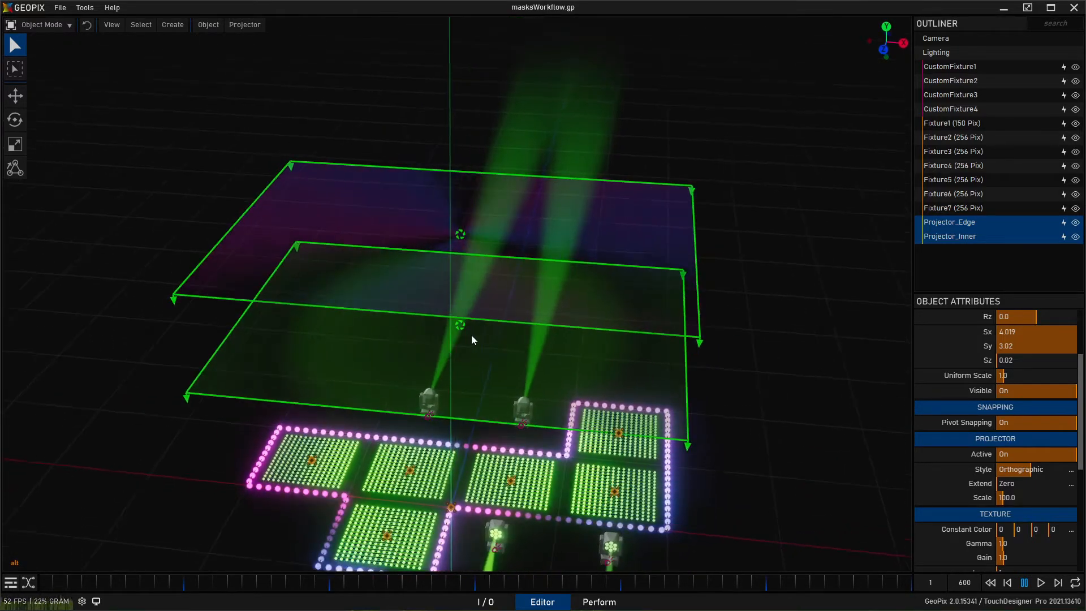
# - Duplicate Projector_Edge and move the copy up above the other two projectors to a Ty of 362.293
pyautogui.click(476, 239)
pyautogui.hotkey('ctrl', 'd')
pyautogui.keyDown('alt'); pyautogui.moveTo(512, 318); pyautogui.dragTo(520, 266); pyautogui.keyUp('alt')
pyautogui.press('w')
pyautogui.moveTo(457, 168); pyautogui.dragTo(449, 47)
pyautogui.keyDown('alt'); pyautogui.moveTo(529, 213); pyautogui.dragTo(538, 254); pyautogui.keyUp('alt')
# - Rename the duplicated projector as Projector_All
pyautogui.click(1038, 332)
pyautogui.click(1039, 332)
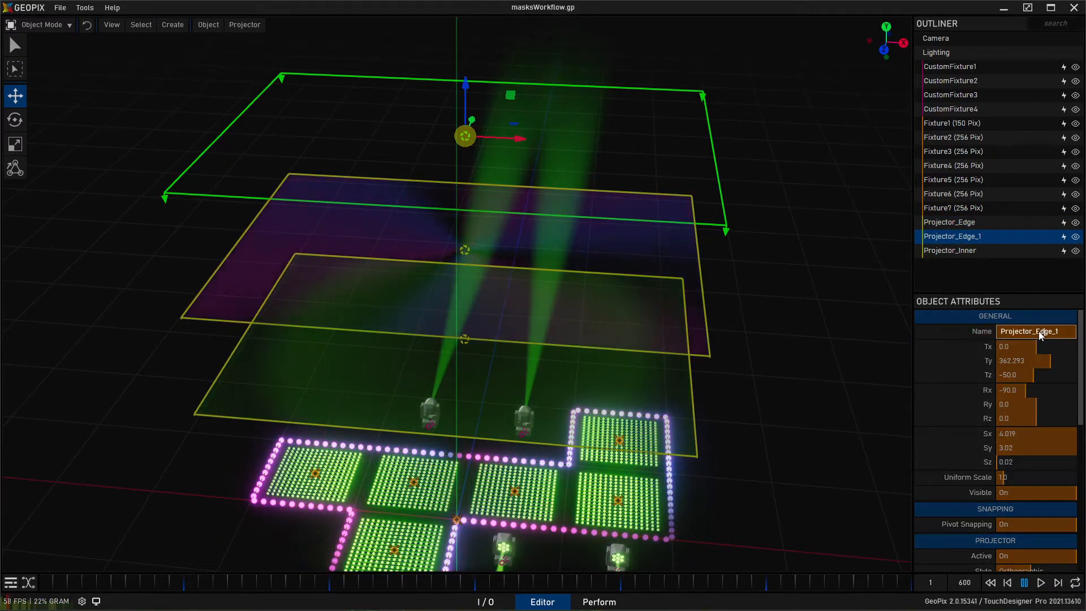
pyautogui.press('BackSpace')
pyautogui.press('BackSpace')
pyautogui.press('BackSpace')
pyautogui.press('BackSpace')
pyautogui.press('BackSpace')
pyautogui.press('BackSpace')
pyautogui.write('All')
pyautogui.press('Return')
# - In the I/O graph, duplicate Macro_2 below the original, enter the copy and delete its Ramp2 and Tex_Out2 nodes
pyautogui.keyDown('alt'); pyautogui.moveTo(535, 146); pyautogui.dragTo(539, 242); pyautogui.keyUp('alt')
pyautogui.click(501, 601)
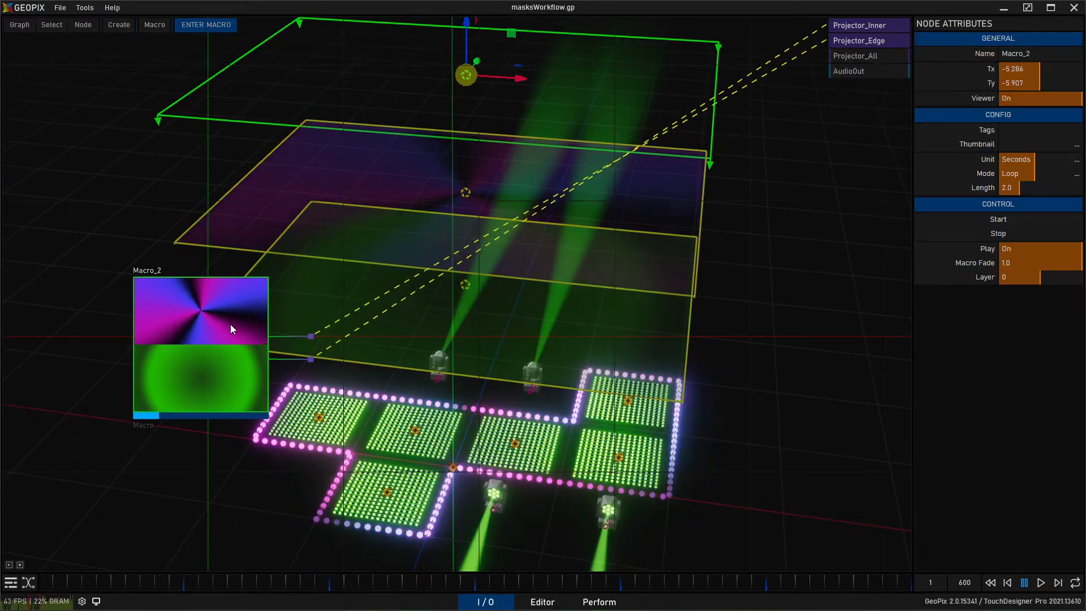
pyautogui.scroll(-3, 441, 290)
pyautogui.keyDown('shift'); pyautogui.moveTo(284, 320); pyautogui.dragTo(287, 482); pyautogui.keyUp('shift')
pyautogui.doubleClick(287, 481)
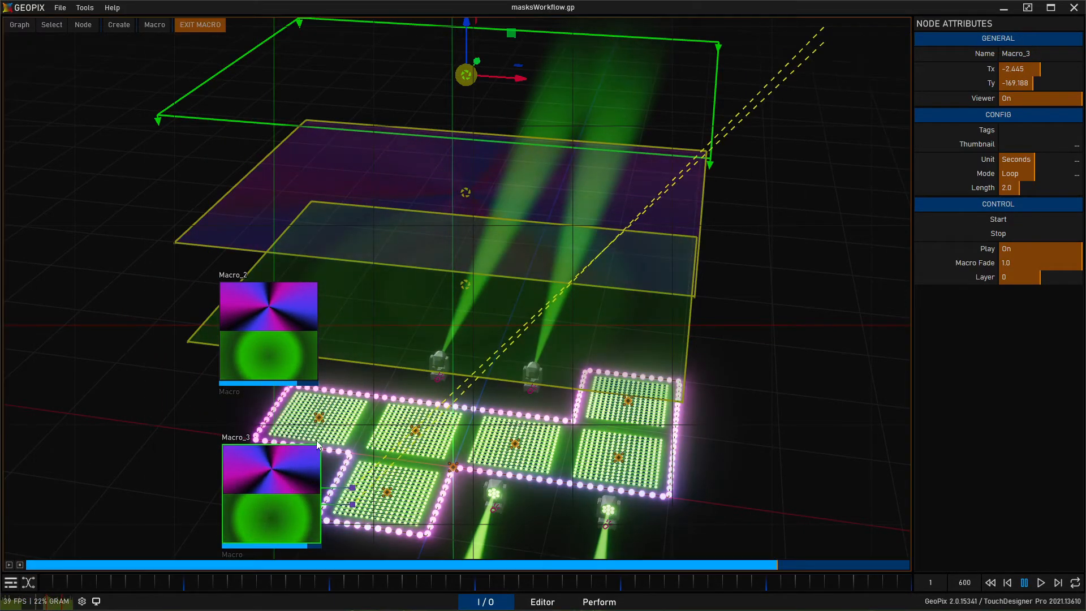
pyautogui.moveTo(673, 508); pyautogui.dragTo(194, 411)
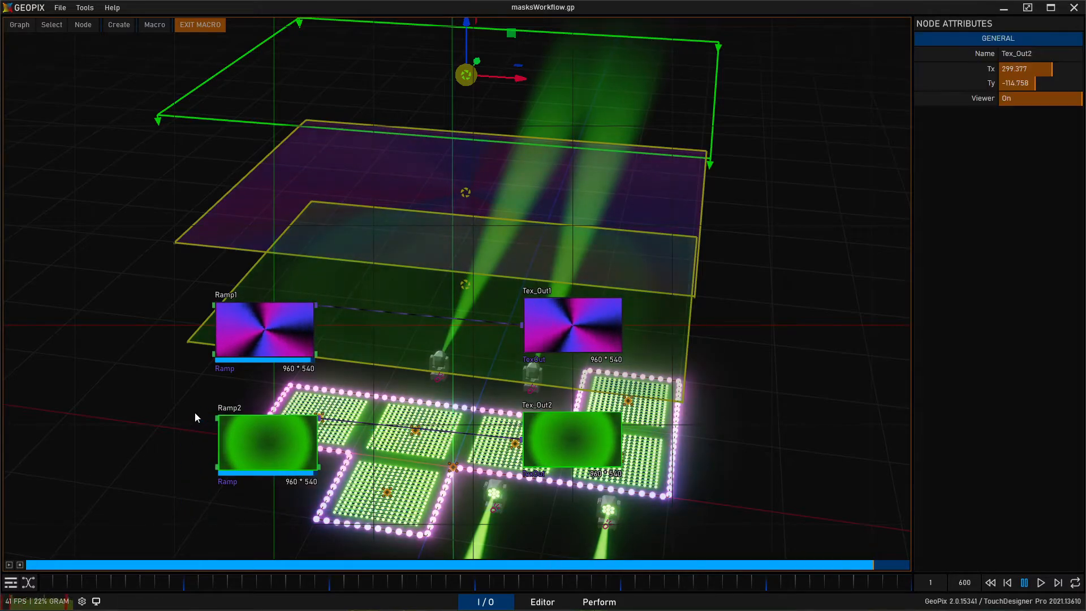
pyautogui.press('Delete')
# - Recolor Ramp1 inside Macro_3 with a full rainbow gradient and set its type to Horizontal with a period of 0.732
pyautogui.click(297, 342)
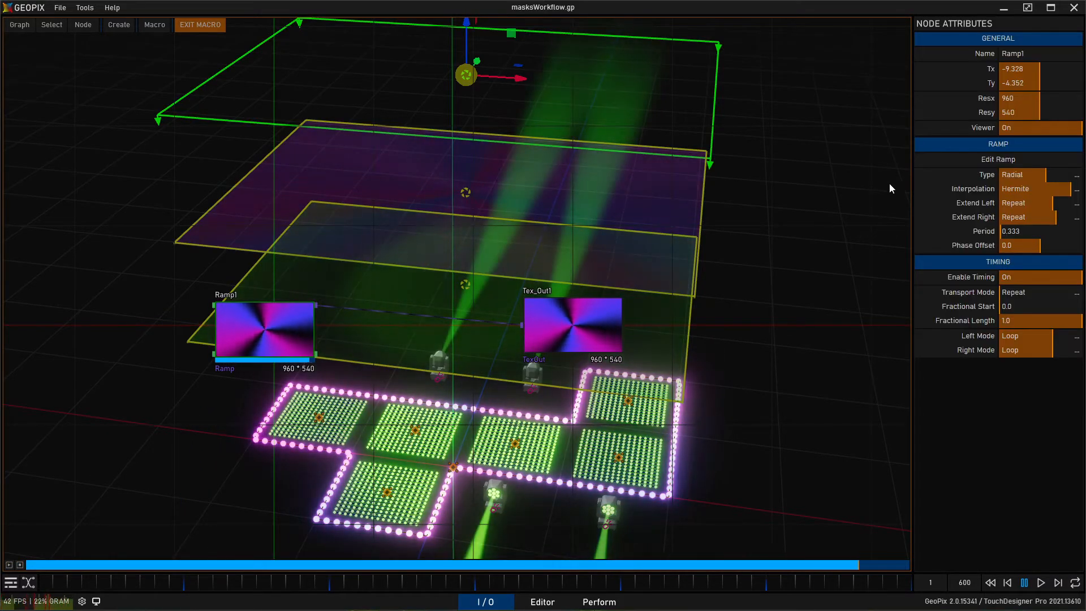
pyautogui.press('b')
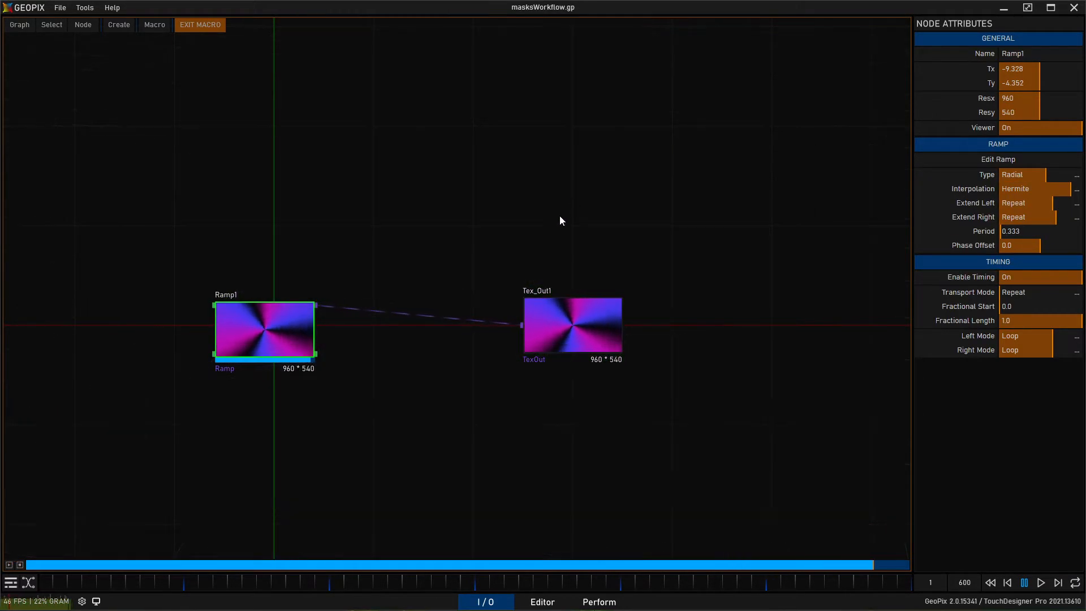
pyautogui.click(1019, 159)
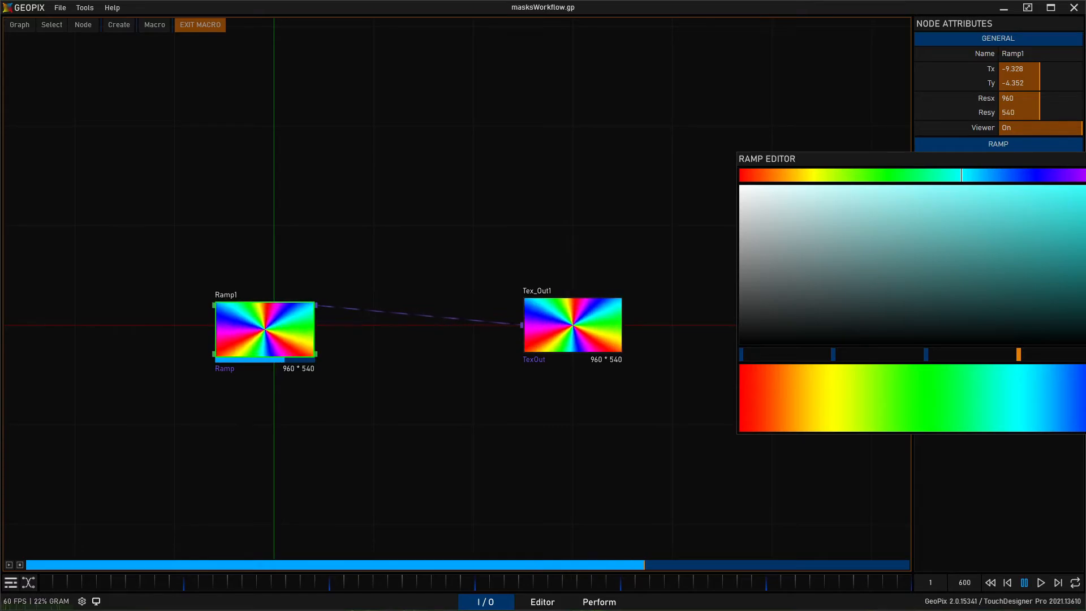
pyautogui.click(689, 186)
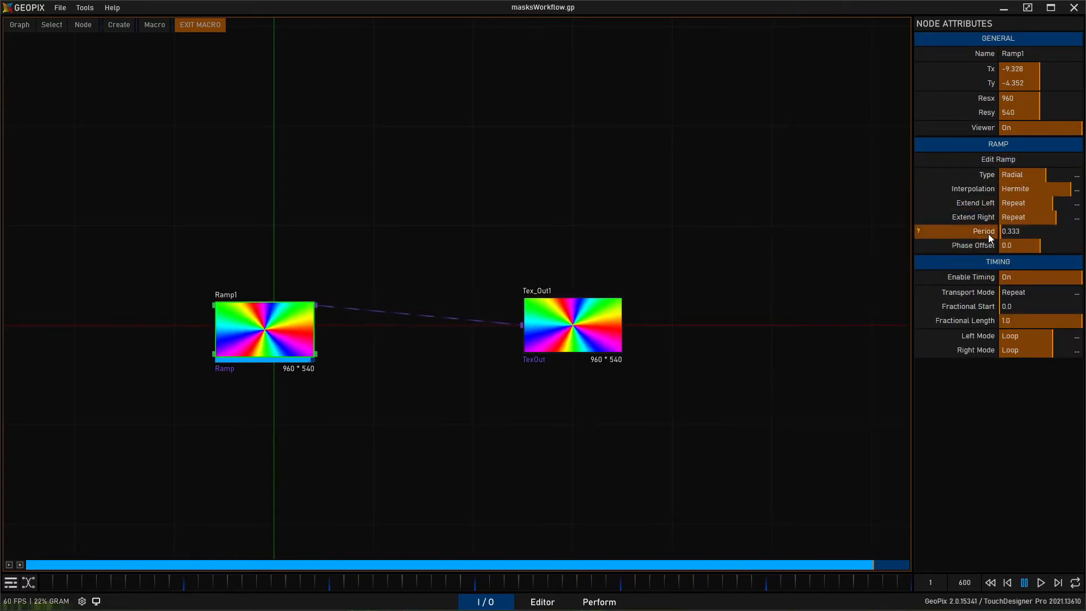
pyautogui.click(1027, 177)
pyautogui.moveTo(986, 230)
pyautogui.mouseDown()
pyautogui.moveTo(999, 229)
pyautogui.moveTo(985, 231)
pyautogui.mouseUp()
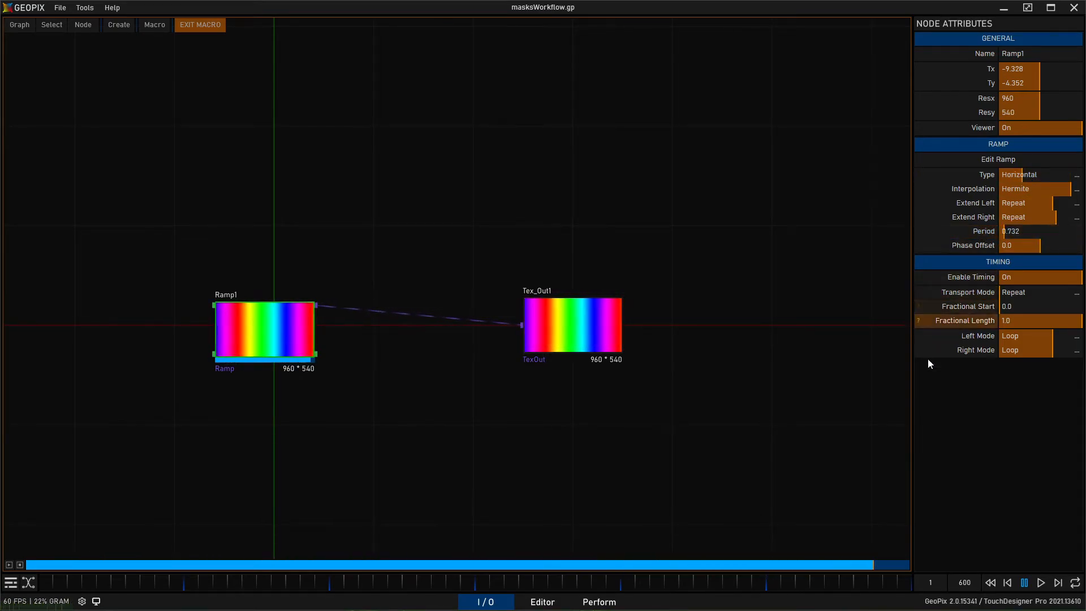
# - Exit the macro, clear the invalid connections of Macro_3 and connect its texture output to Projector_All
pyautogui.click(205, 25)
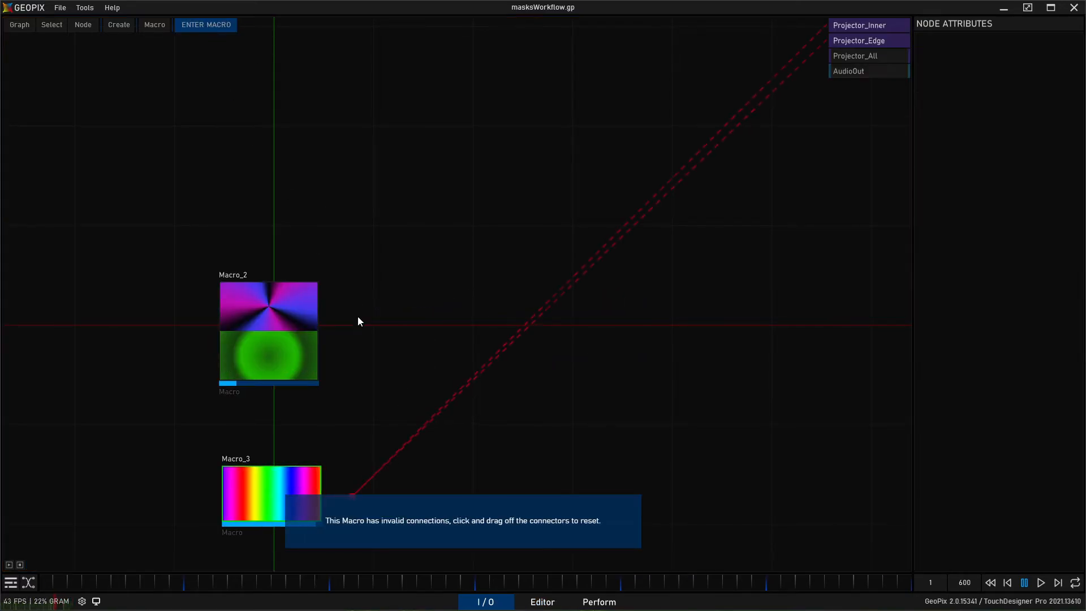
pyautogui.click(287, 487)
pyautogui.moveTo(362, 448)
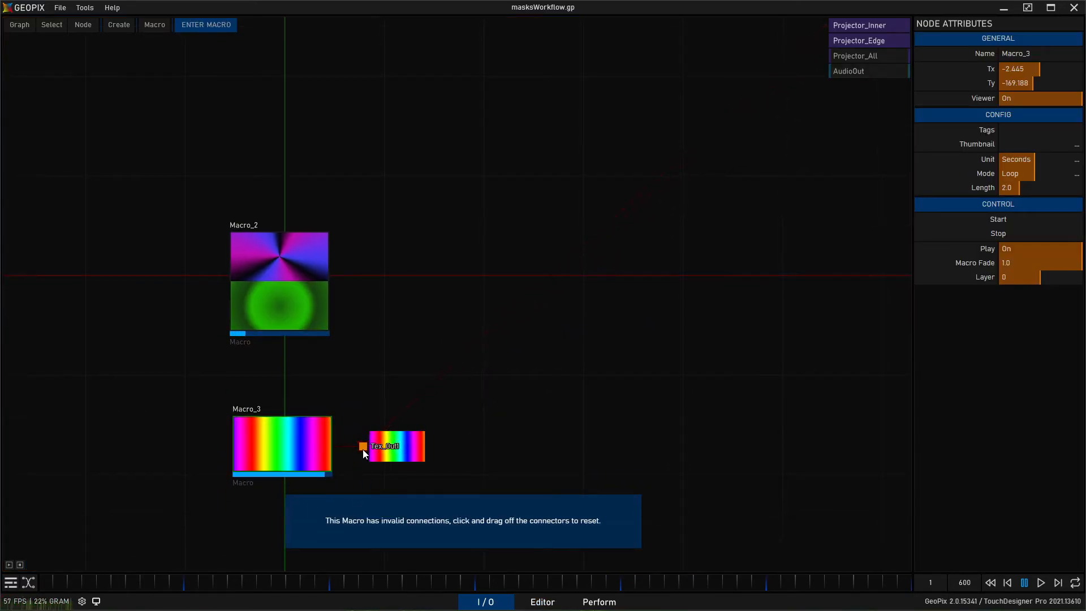
pyautogui.moveTo(362, 448)
pyautogui.mouseDown()
pyautogui.moveTo(330, 439)
pyautogui.moveTo(362, 450)
pyautogui.mouseUp()
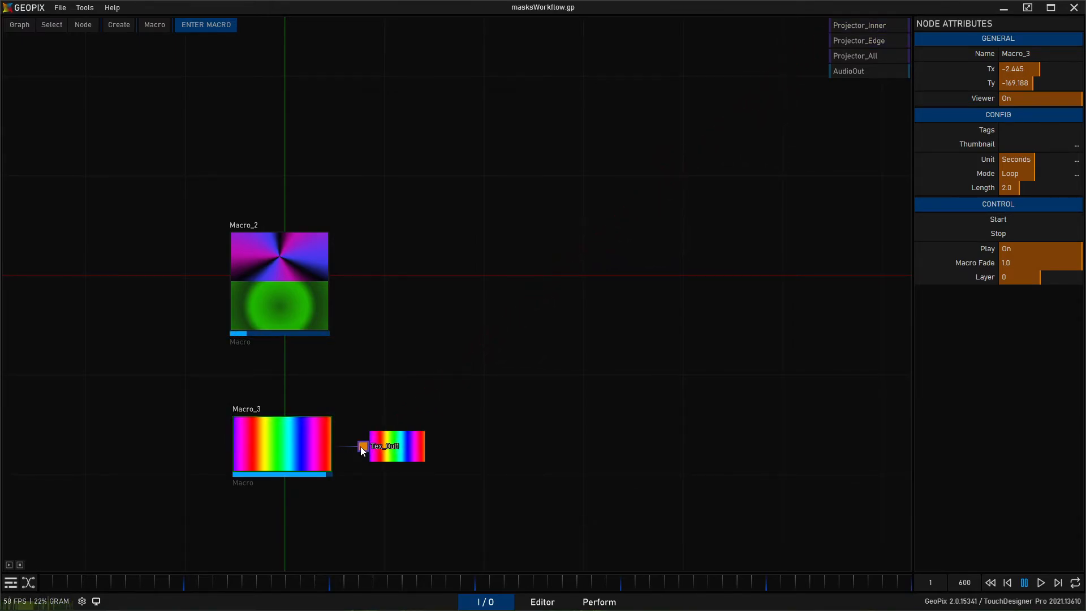
pyautogui.click(851, 56)
# - In the Editor, clear the Edge mask from the R, G and B routing of Projector_All
pyautogui.click(542, 601)
pyautogui.moveTo(532, 204); pyautogui.dragTo(522, 185, button='middle')
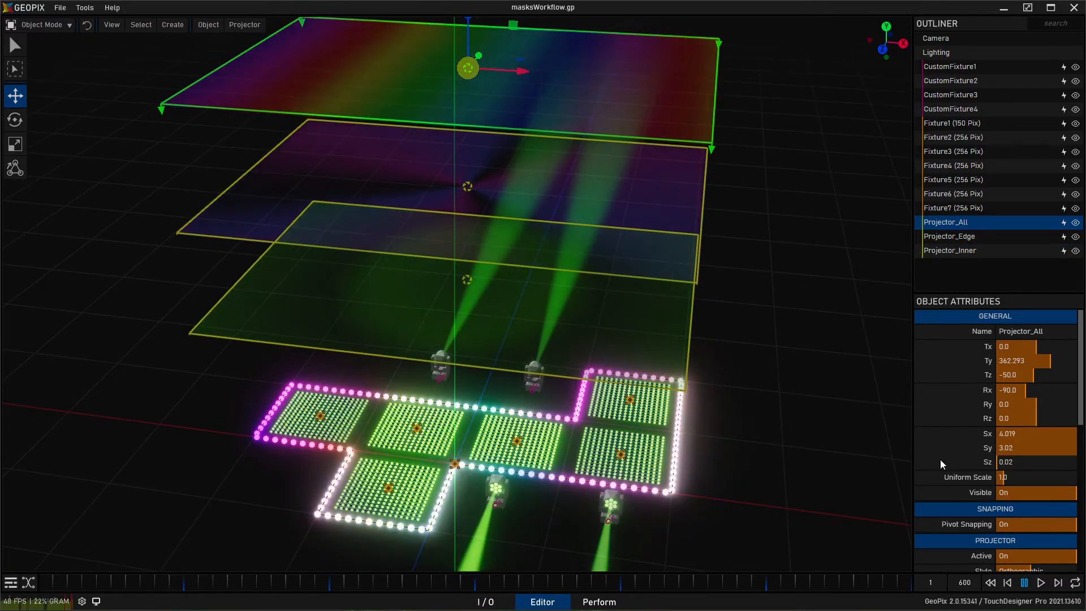
pyautogui.scroll(-5, 927, 464)
pyautogui.scroll(-2, 937, 399)
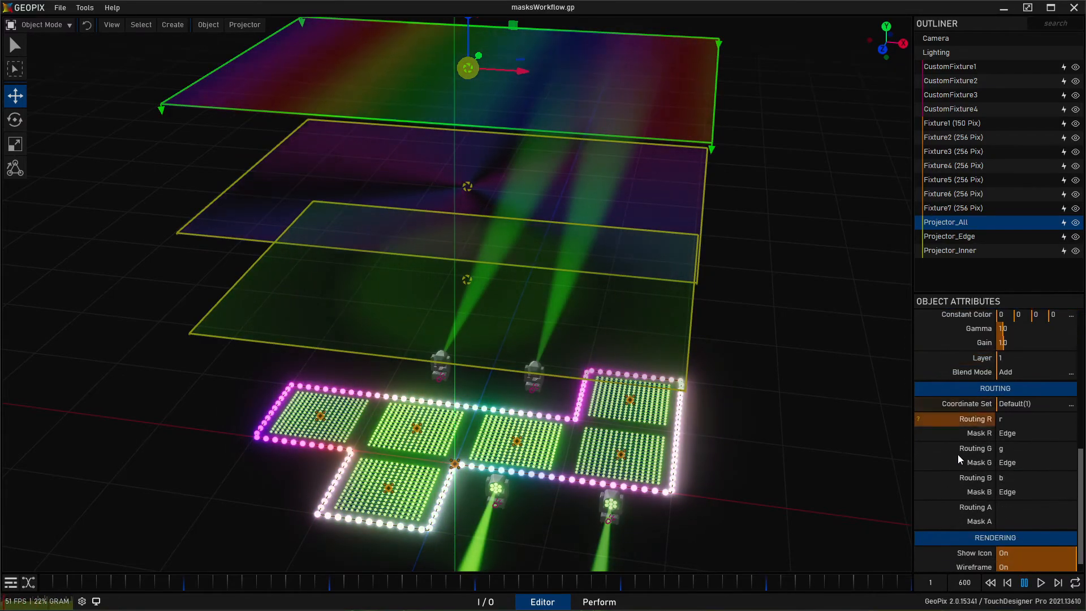
pyautogui.rightClick(992, 491)
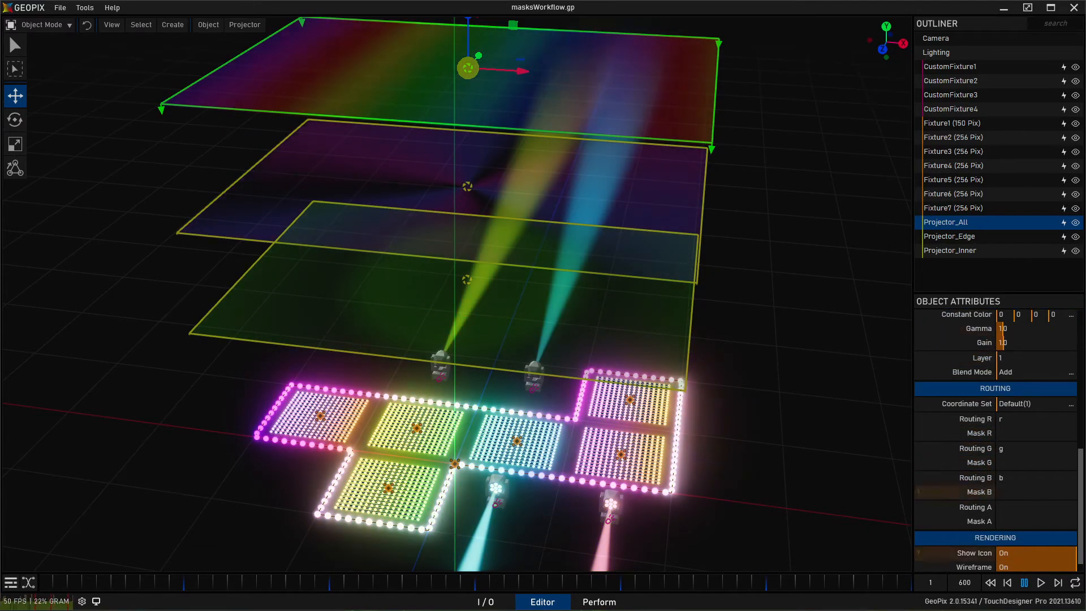
# - Turn off playback of Macro_2 in the I/O graph and view the Projector_All rainbow alone in the Editor
pyautogui.click(497, 602)
pyautogui.click(284, 296)
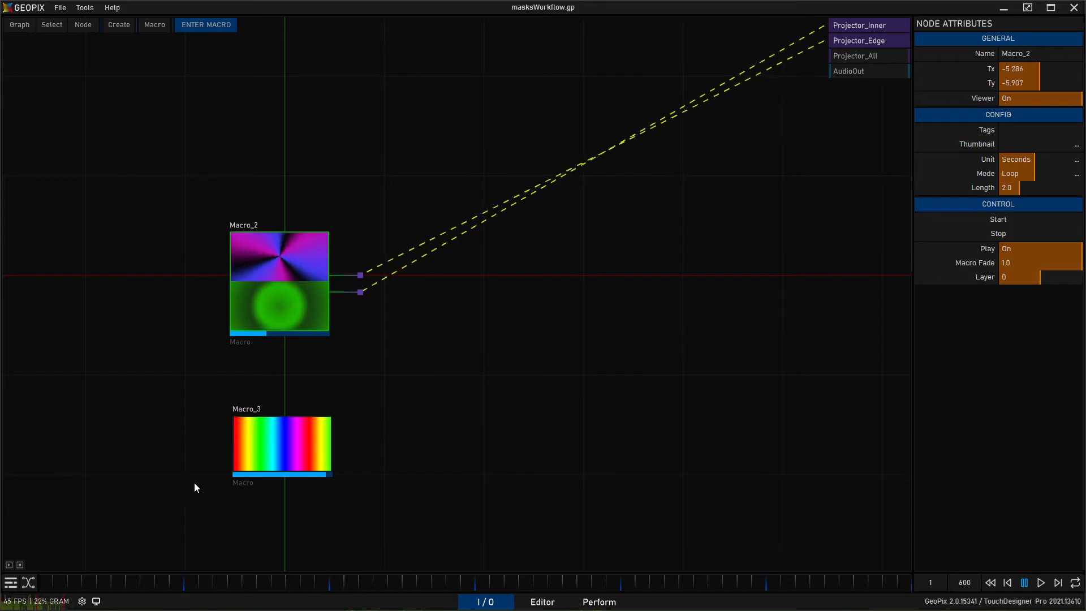
pyautogui.click(548, 605)
pyautogui.keyDown('alt'); pyautogui.moveTo(616, 396); pyautogui.dragTo(486, 367); pyautogui.keyUp('alt')
pyautogui.scroll(-2, 511, 342)
pyautogui.press('q')
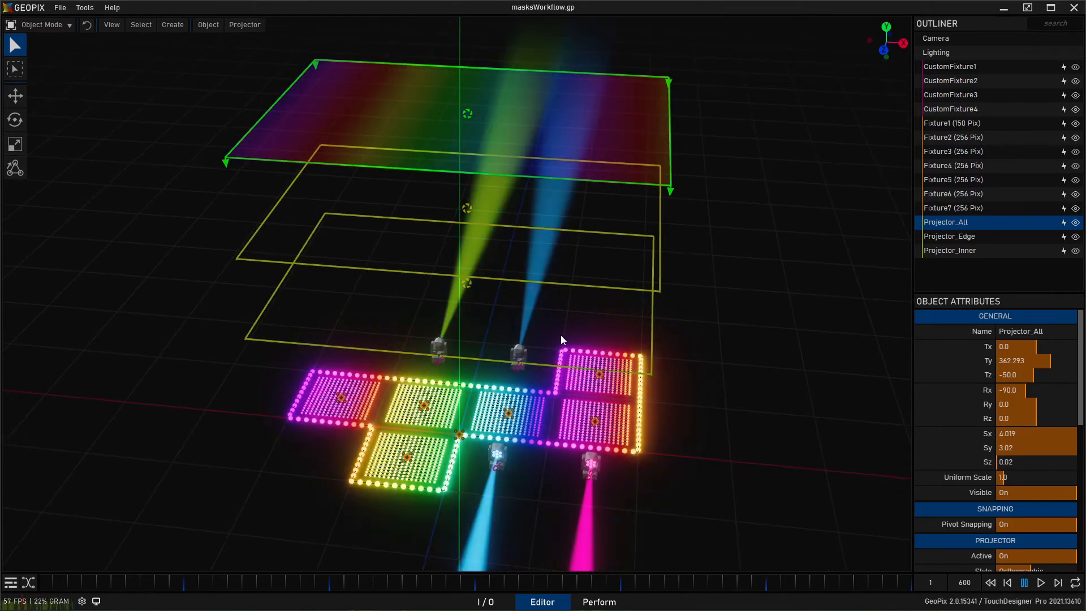
# - In the I/O graph, turn off playback of Macro_3 and start Macro_2 playing
pyautogui.click(479, 603)
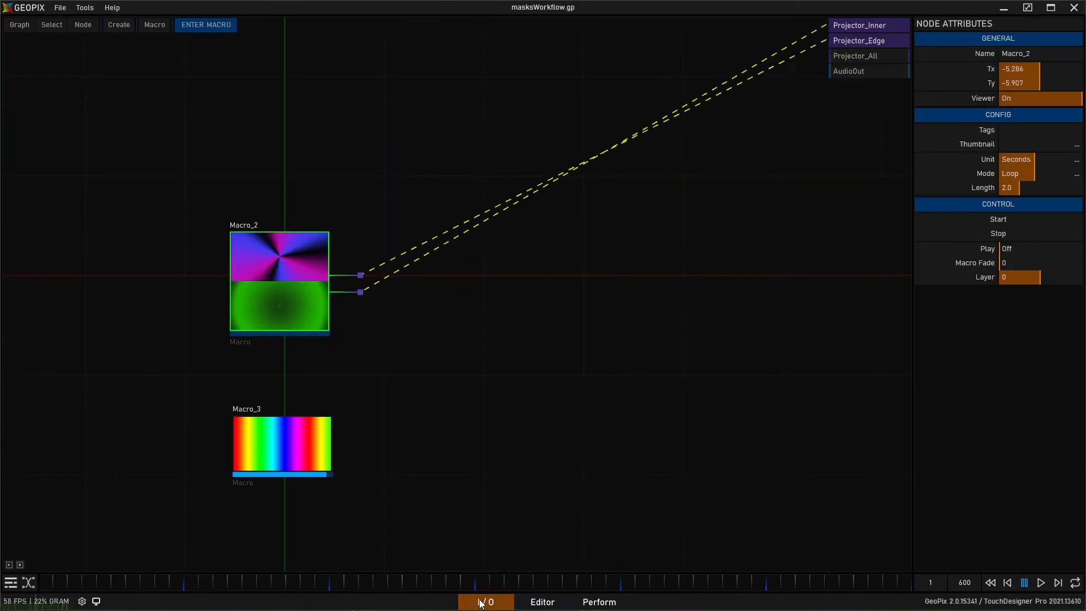
pyautogui.click(306, 442)
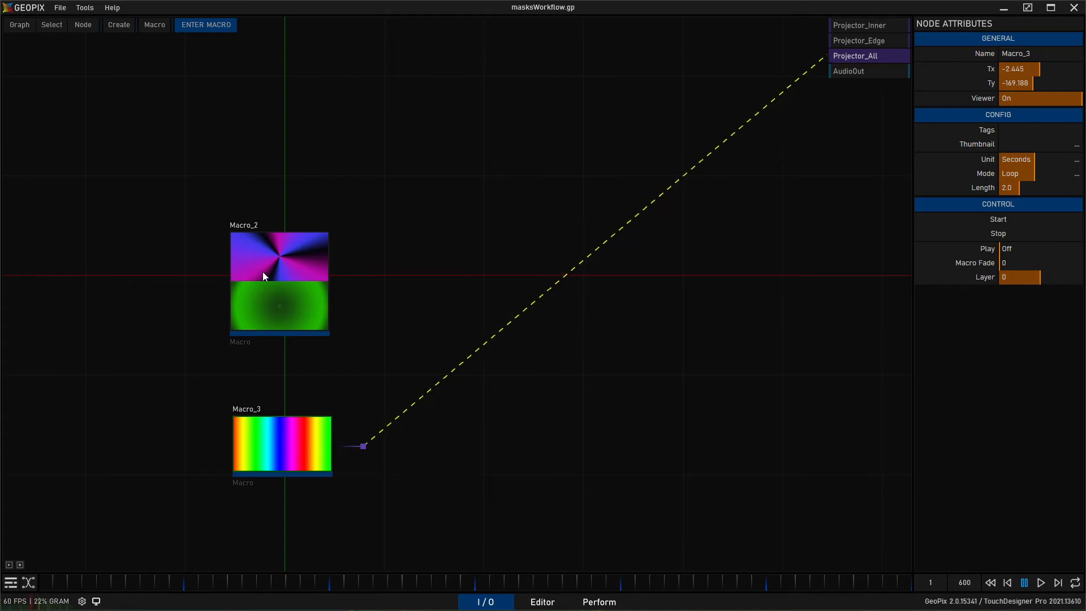
pyautogui.click(283, 276)
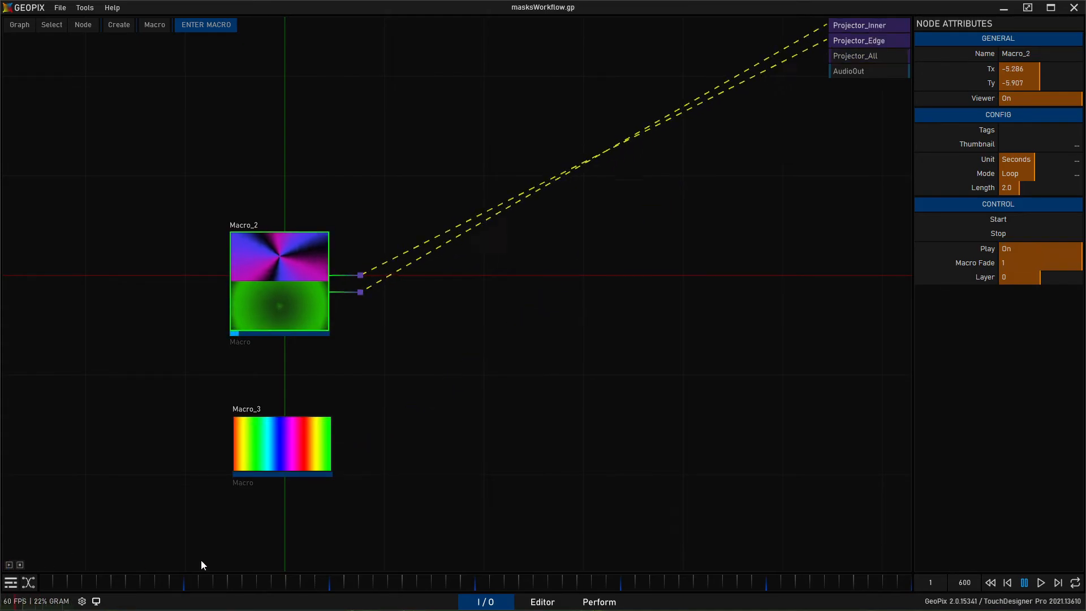
# - Return to the Editor and examine the Edge and Inner projections on the fixtures from several angles
pyautogui.click(542, 602)
pyautogui.keyDown('alt'); pyautogui.moveTo(615, 359); pyautogui.dragTo(438, 479); pyautogui.keyUp('alt')
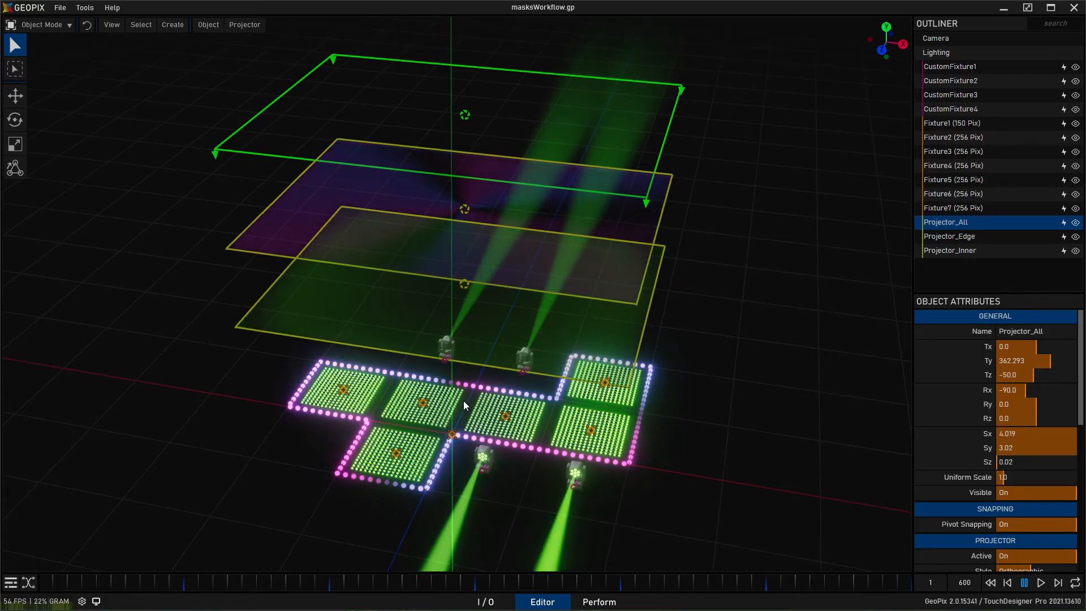
pyautogui.keyDown('alt'); pyautogui.moveTo(576, 315); pyautogui.dragTo(506, 390); pyautogui.keyUp('alt')
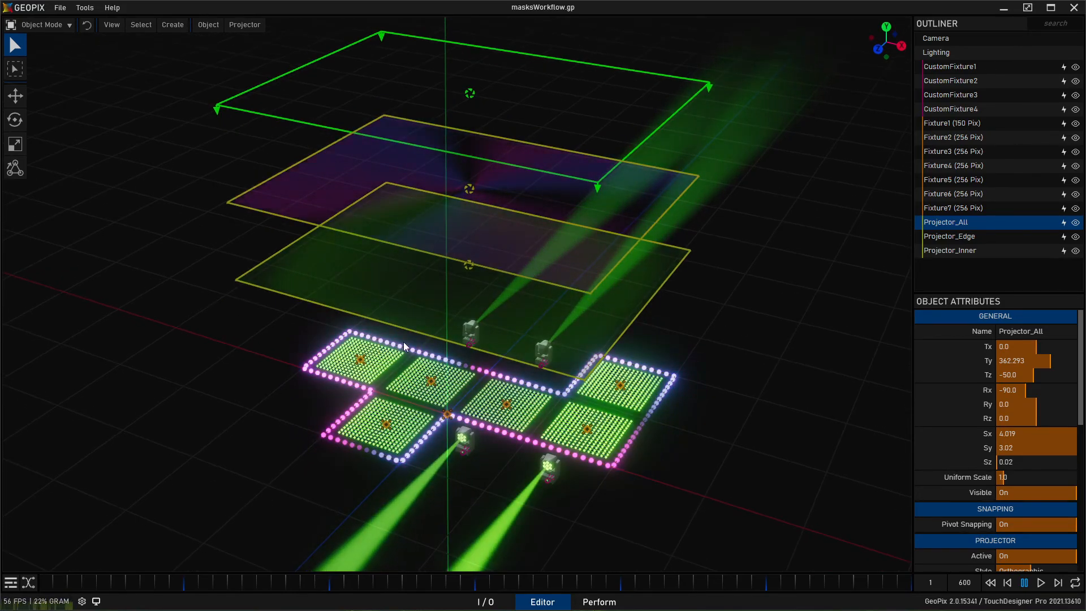
pyautogui.keyDown('alt'); pyautogui.moveTo(551, 387); pyautogui.dragTo(561, 354); pyautogui.keyUp('alt')
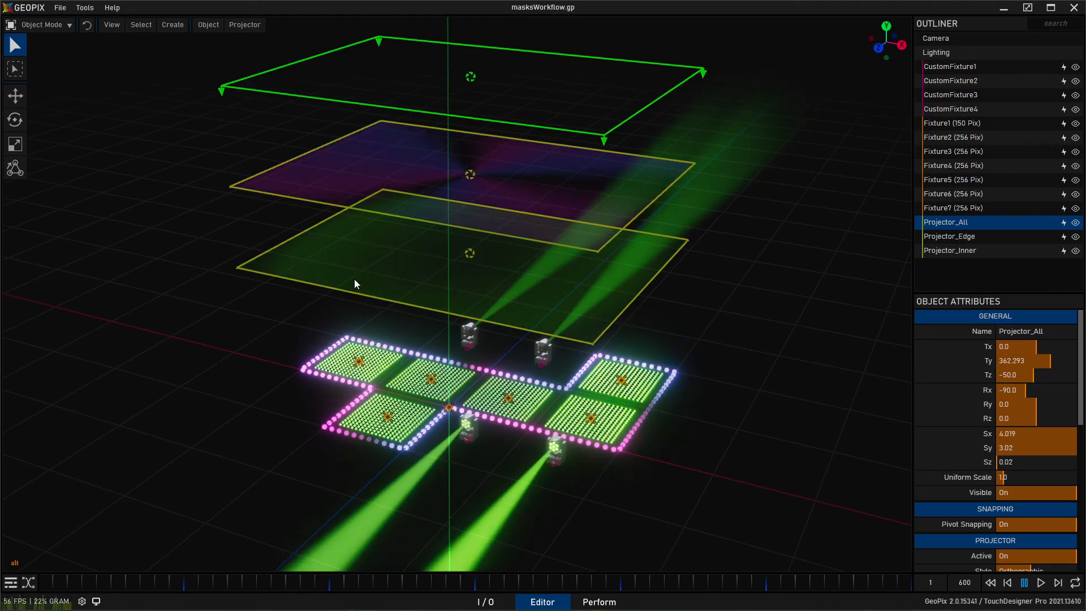
pyautogui.keyDown('alt'); pyautogui.moveTo(338, 335); pyautogui.dragTo(355, 343); pyautogui.keyUp('alt')
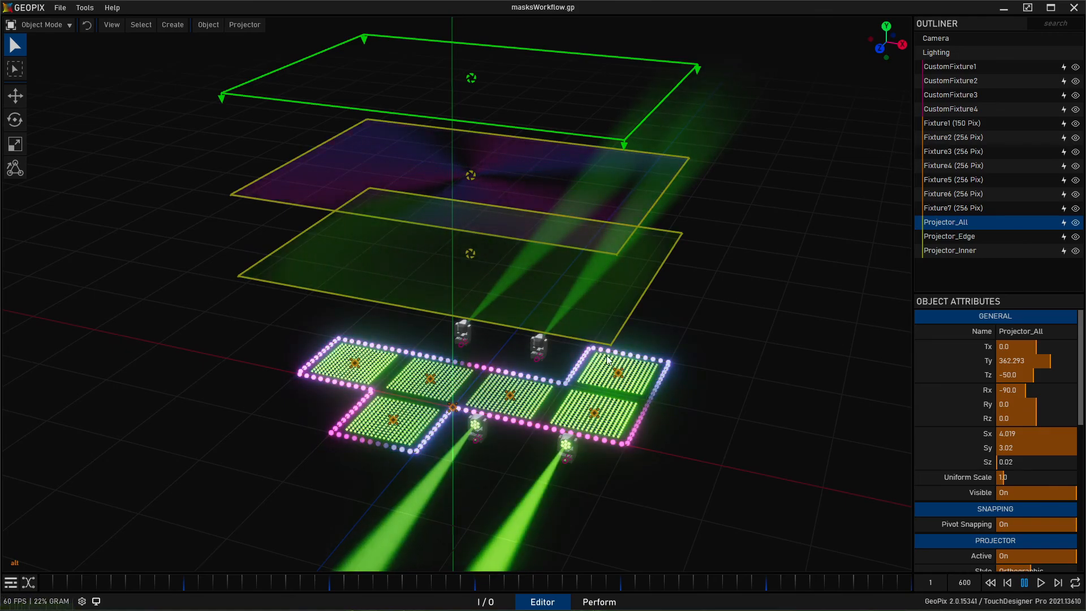
pyautogui.moveTo(489, 385)
pyautogui.keyDown('alt'); pyautogui.mouseDown()
pyautogui.moveTo(501, 379)
pyautogui.moveTo(491, 390)
pyautogui.mouseUp(); pyautogui.keyUp('alt')
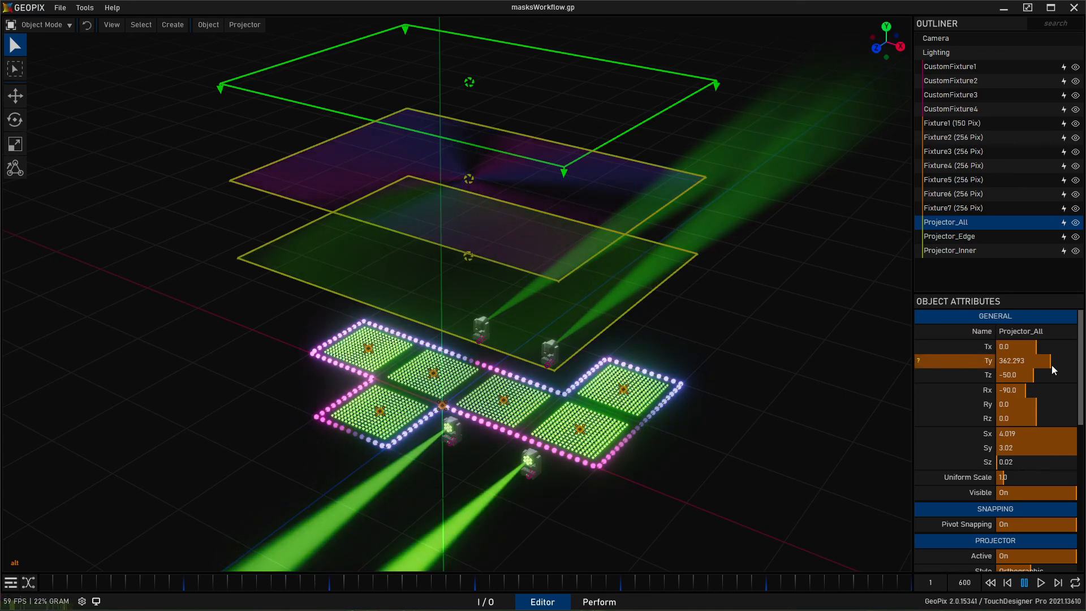